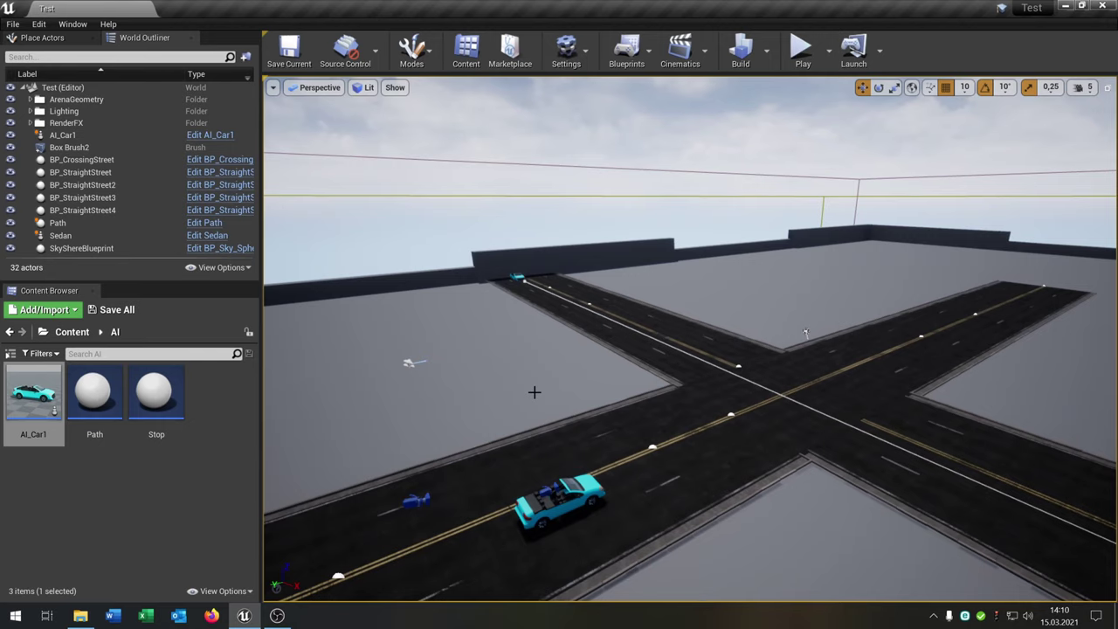
Open the AI_Car1 blueprint and move the SetSteering comment block further below the pawn-sensing nodes in the event graph.
click(73, 481)
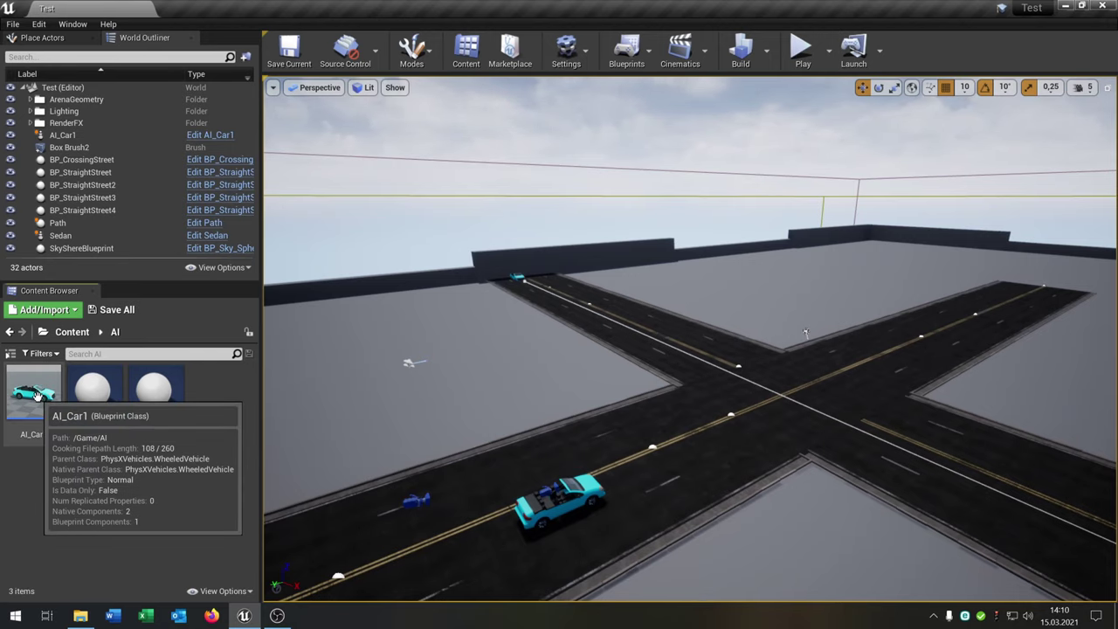
double_click(36, 395)
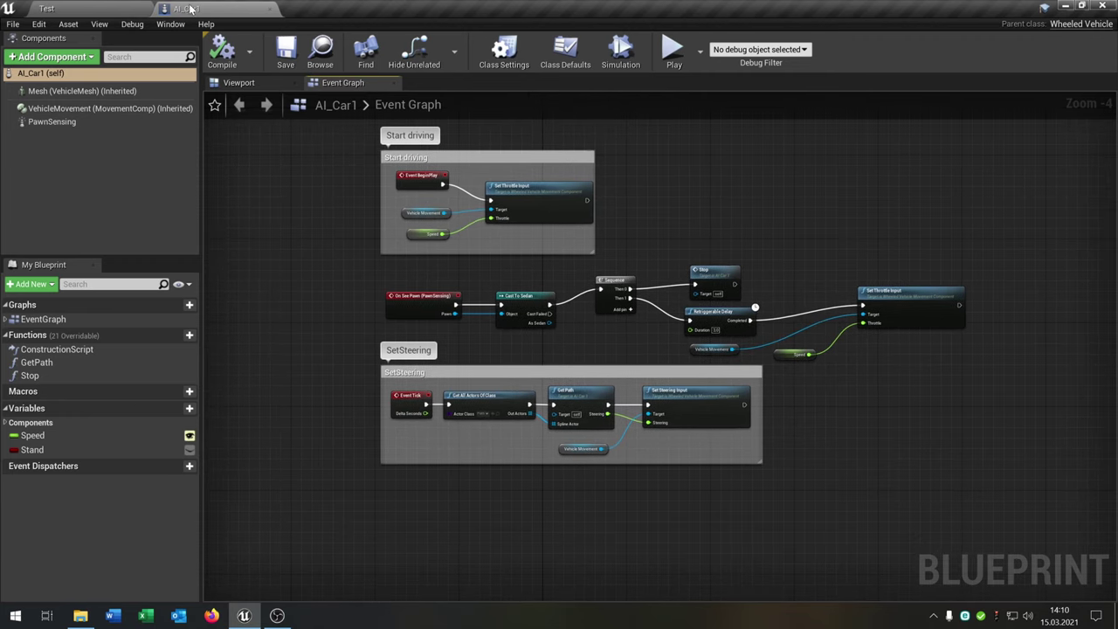
drag(535, 368, 524, 394)
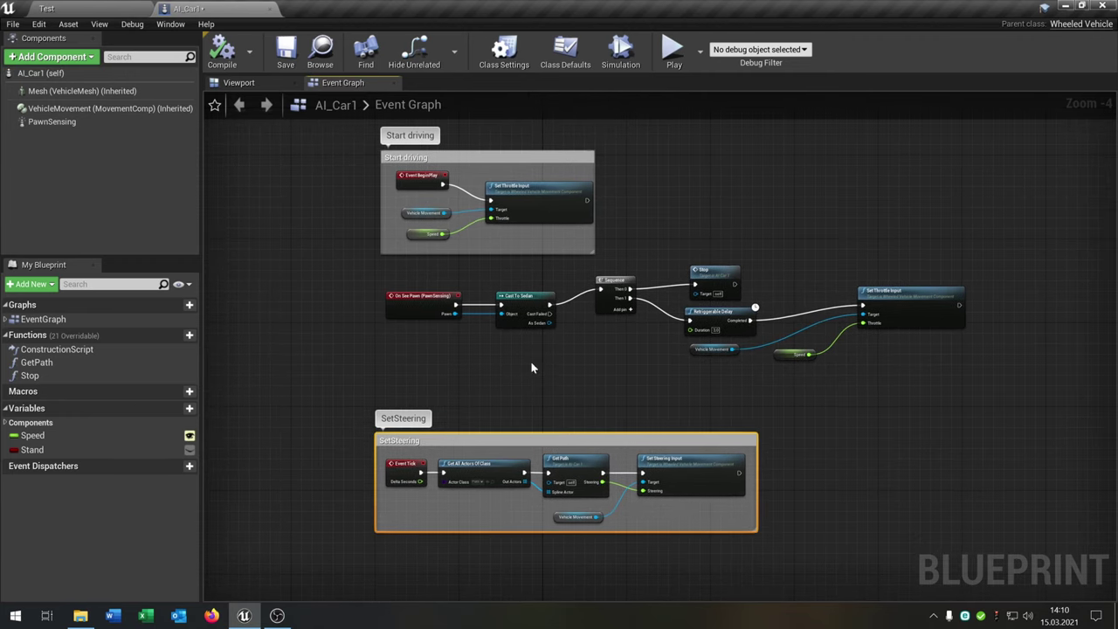
scroll(532, 363, up, 2)
right_drag(531, 363, 514, 398)
right_drag(605, 412, 556, 371)
scroll(572, 370, down, 1)
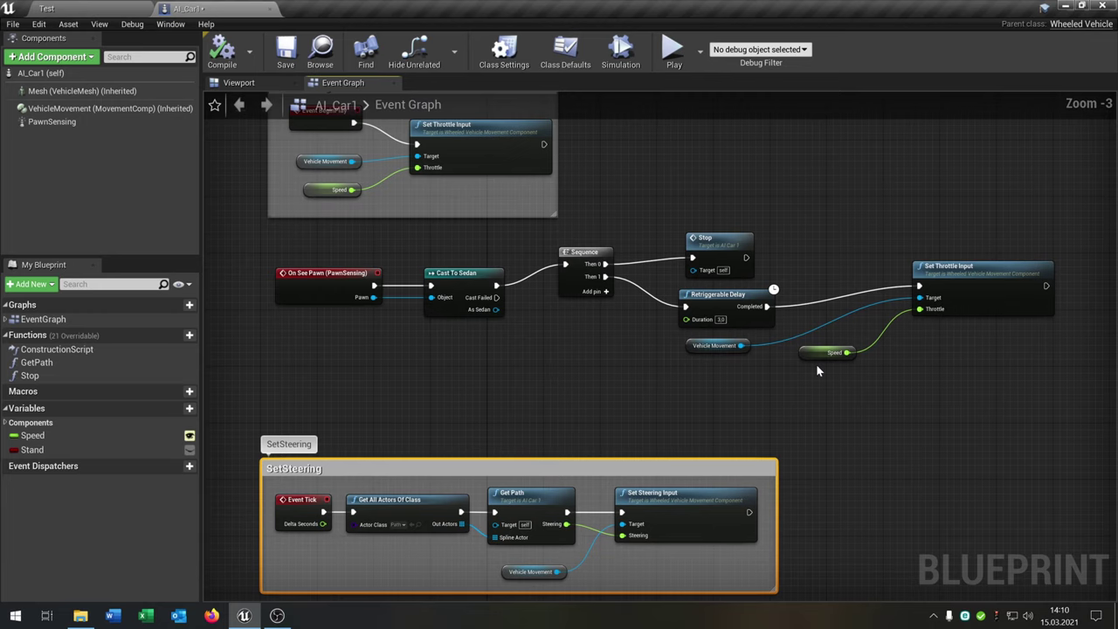
right_drag(815, 363, 758, 385)
right_drag(591, 409, 666, 415)
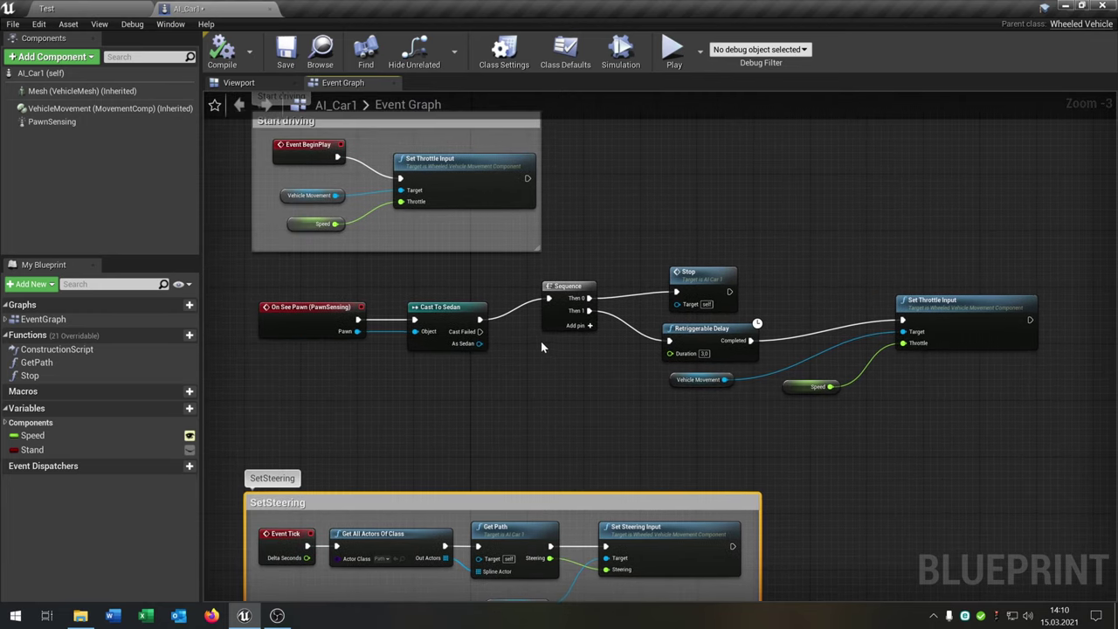
In the Stop function, move Set Handbrake Input farther from Set Throttle Input and delete the Stand getter node.
double_click(79, 373)
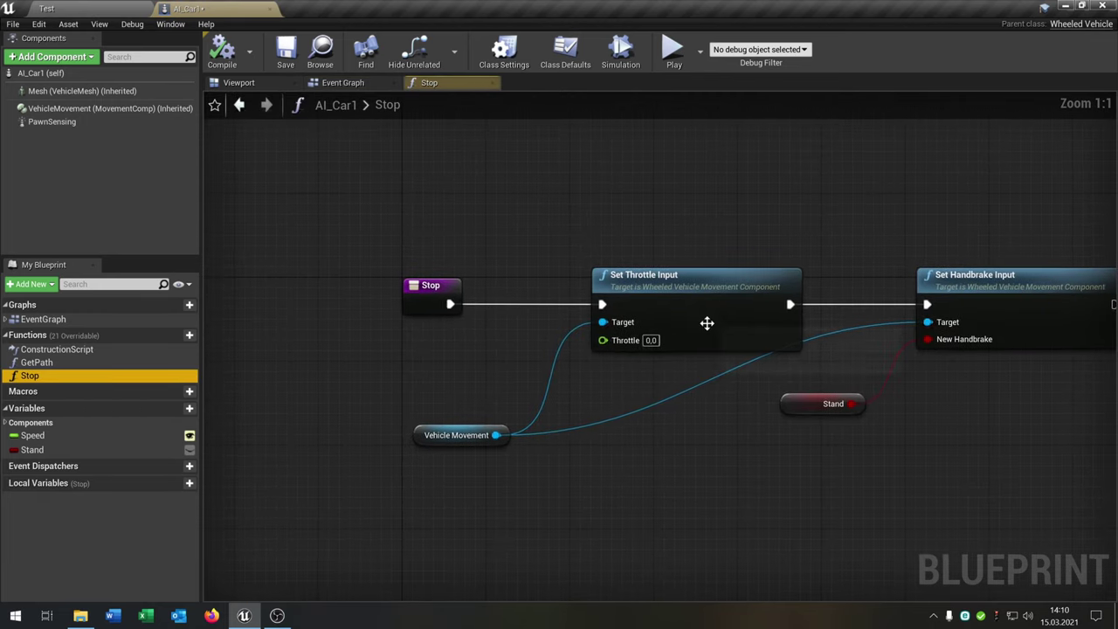
scroll(623, 402, down, 2)
drag(756, 250, 893, 250)
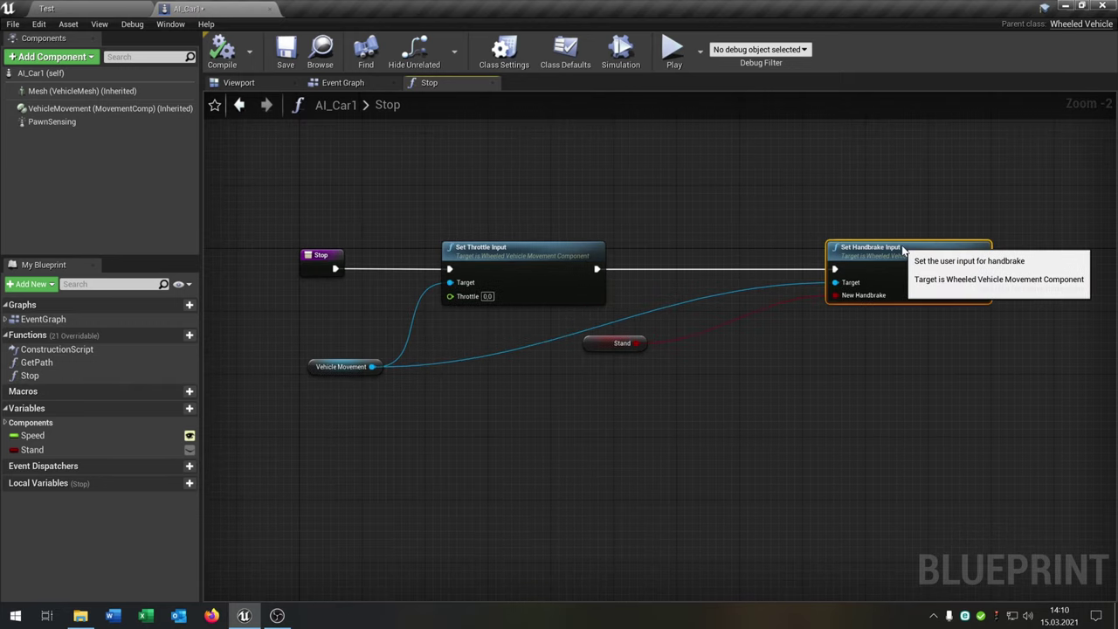
right_drag(635, 369, 567, 346)
click(550, 320)
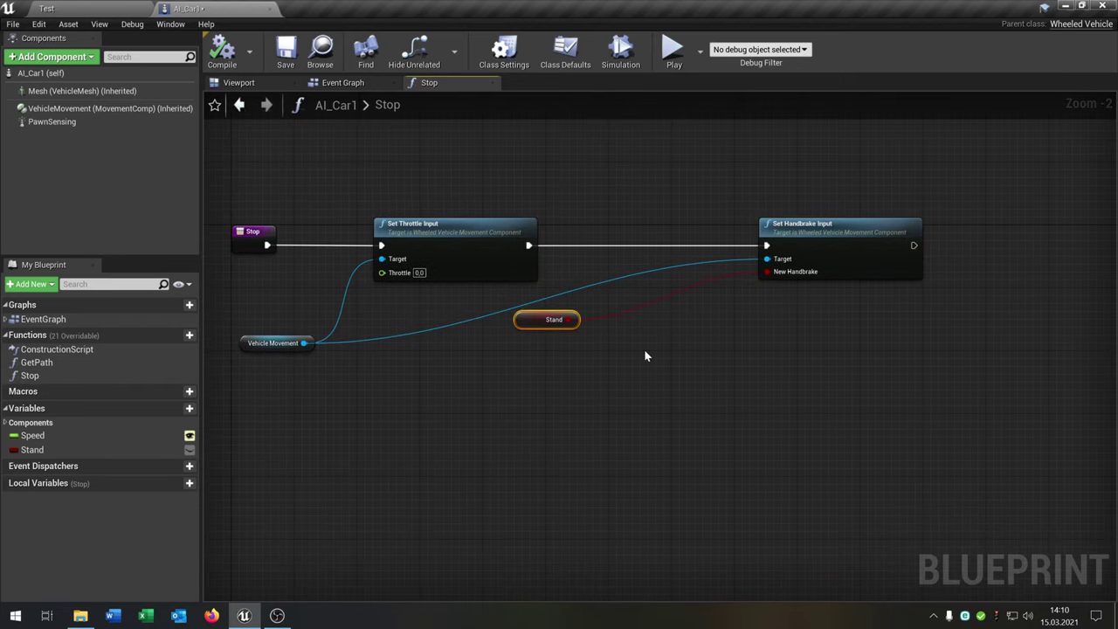
key(Delete)
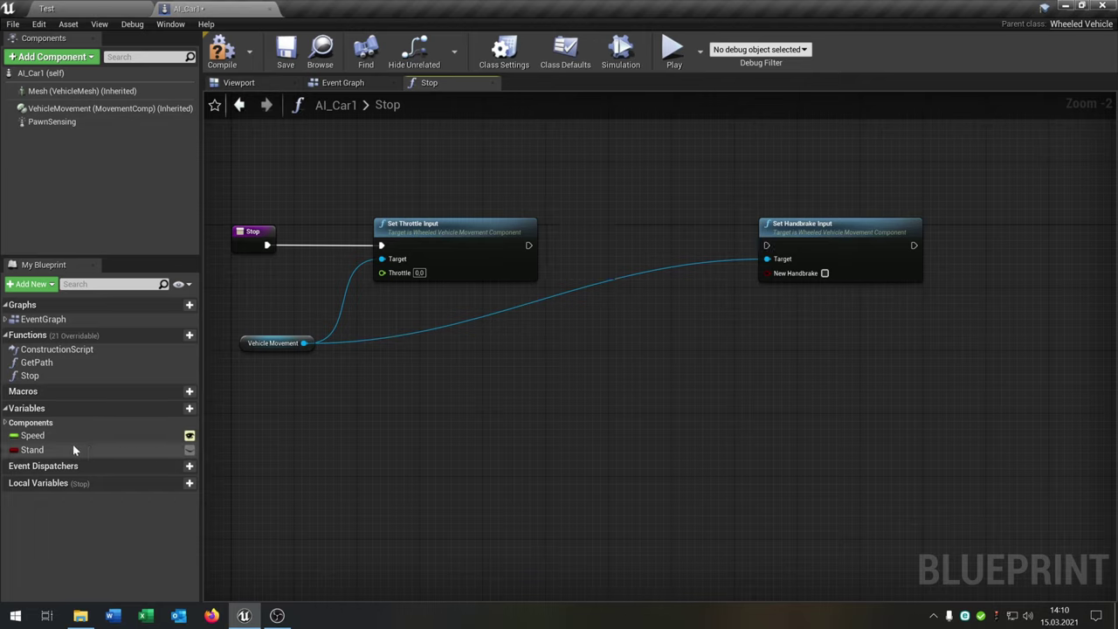
Insert a Set Stand node with Stand checked between Set Throttle Input and Set Handbrake Input, feeding its value into New Handbrake.
drag(66, 449, 613, 234)
drag(533, 247, 683, 248)
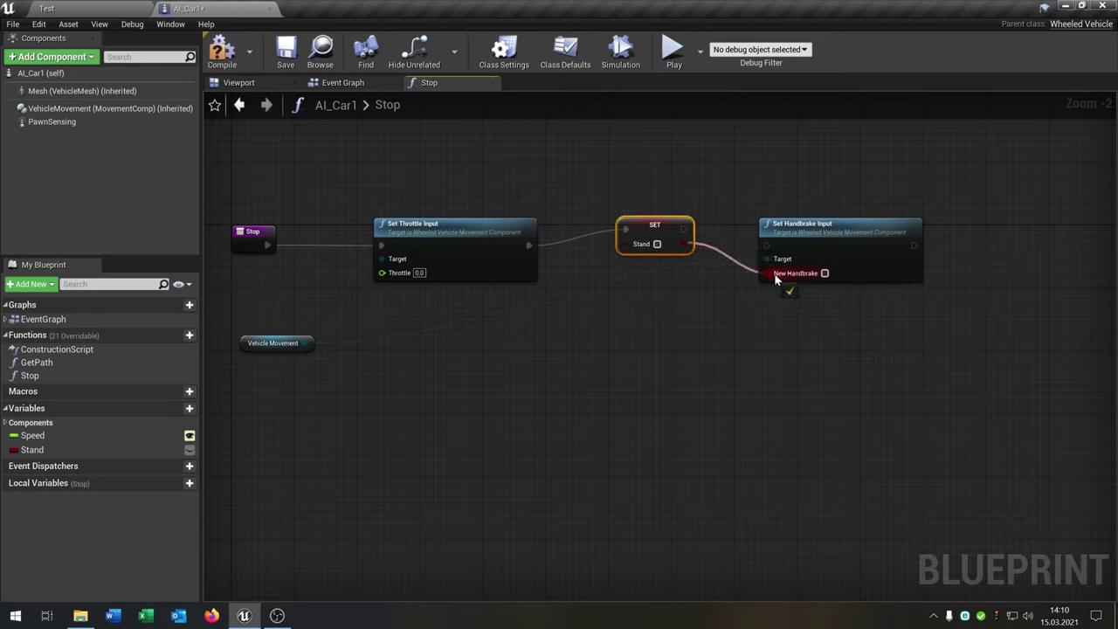
drag(775, 277, 776, 277)
drag(683, 229, 766, 245)
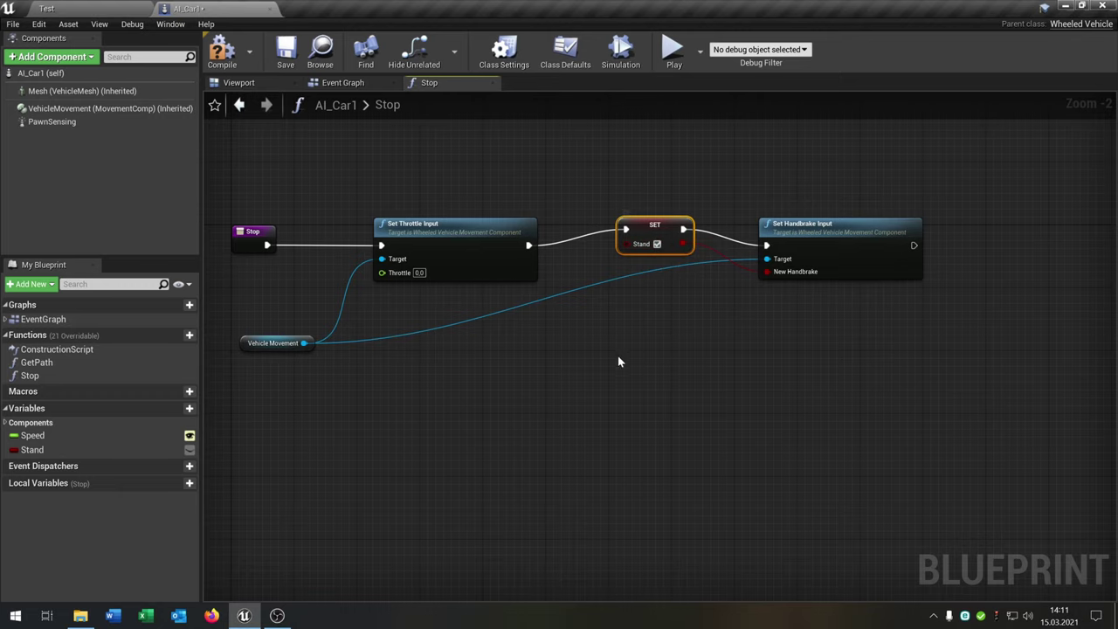
right_drag(618, 360, 698, 401)
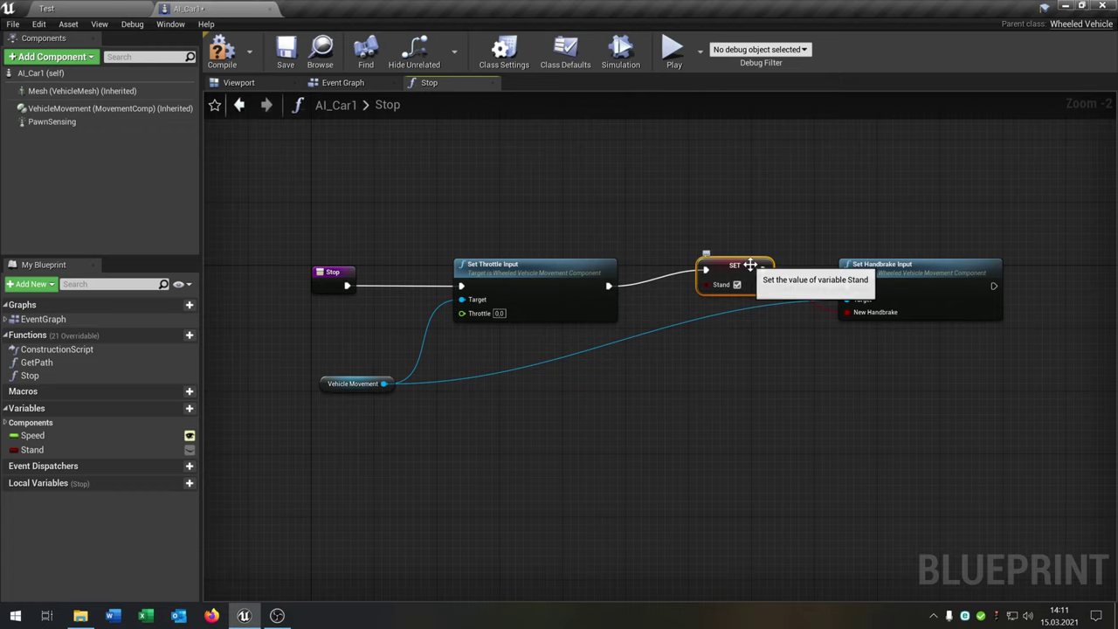
right_drag(779, 340, 686, 364)
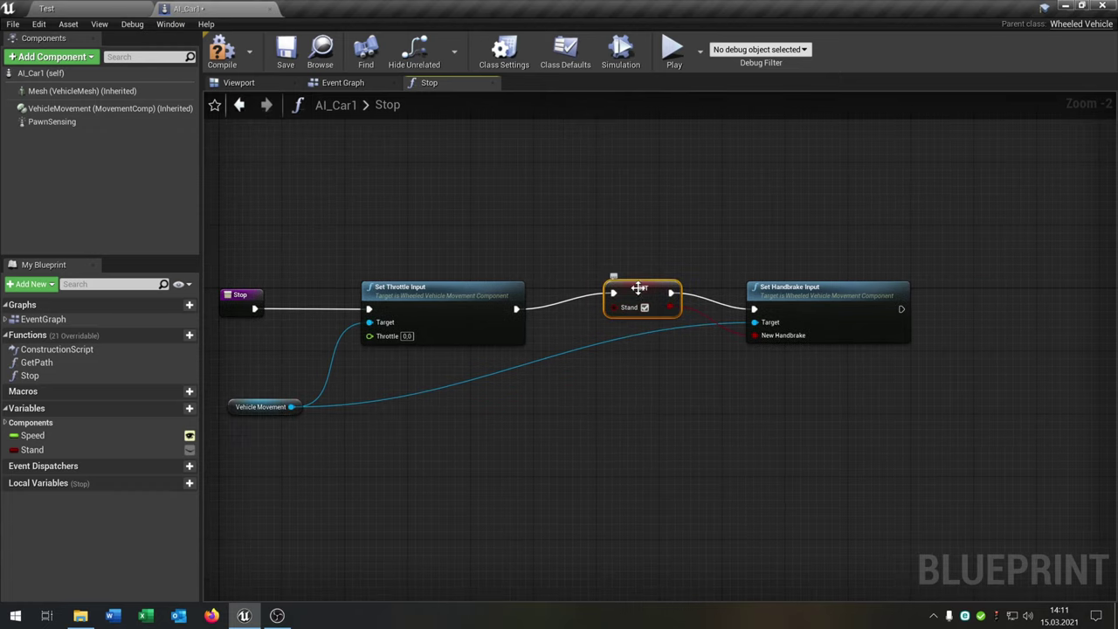
right_drag(713, 370, 661, 356)
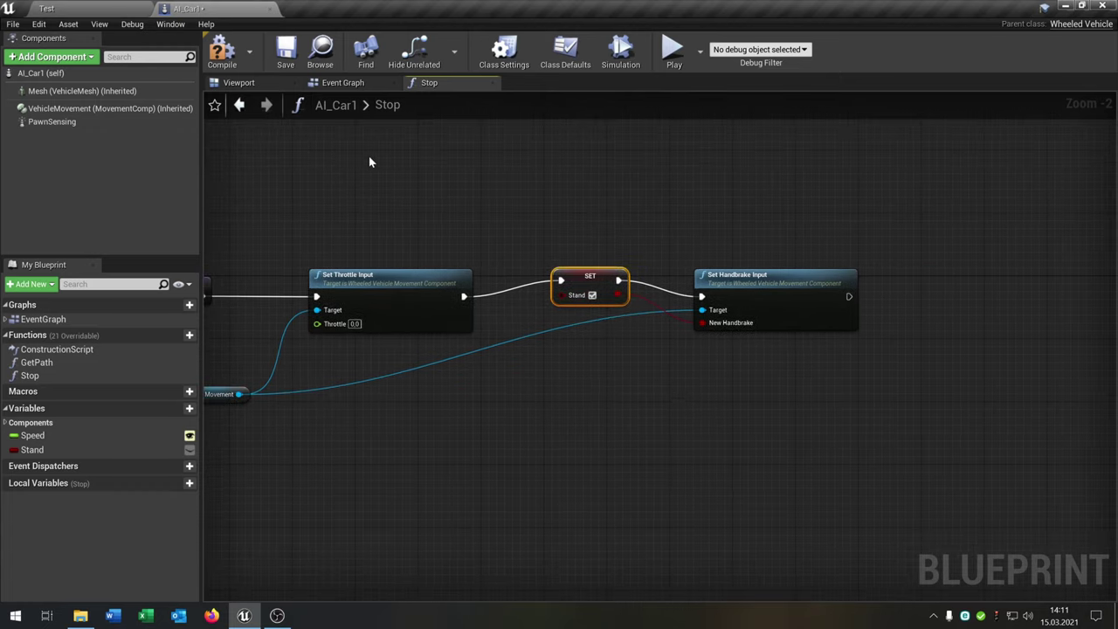
Compile and save the AI_Car1 blueprint.
click(222, 52)
click(285, 59)
right_drag(455, 162, 528, 219)
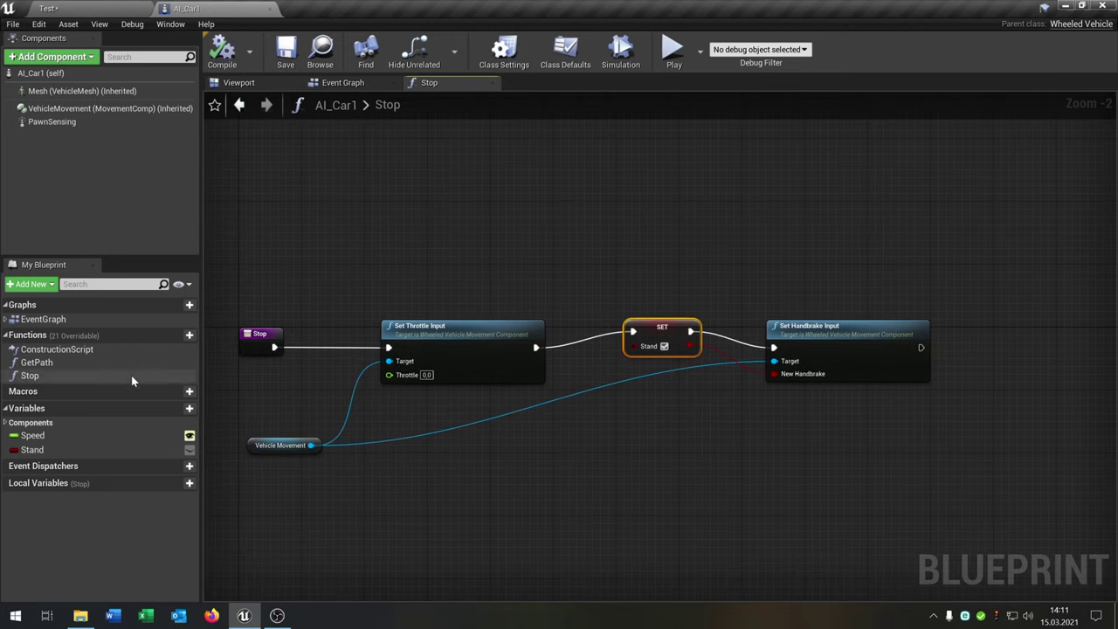
Create a new function named Driving and close the Details panel.
click(176, 336)
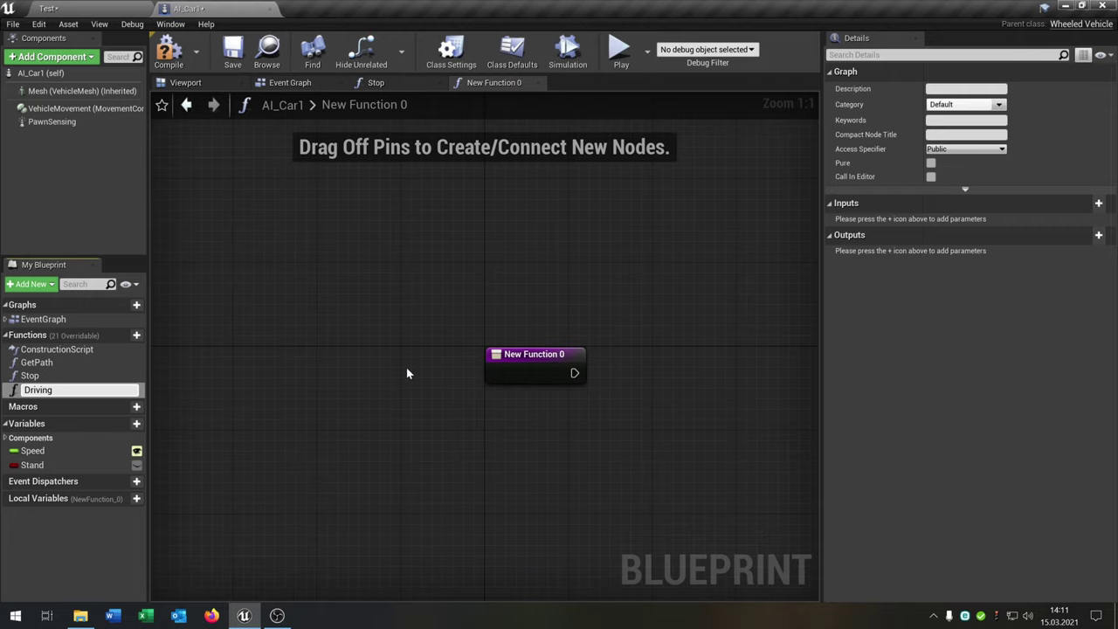
text(Driving)
key(Return)
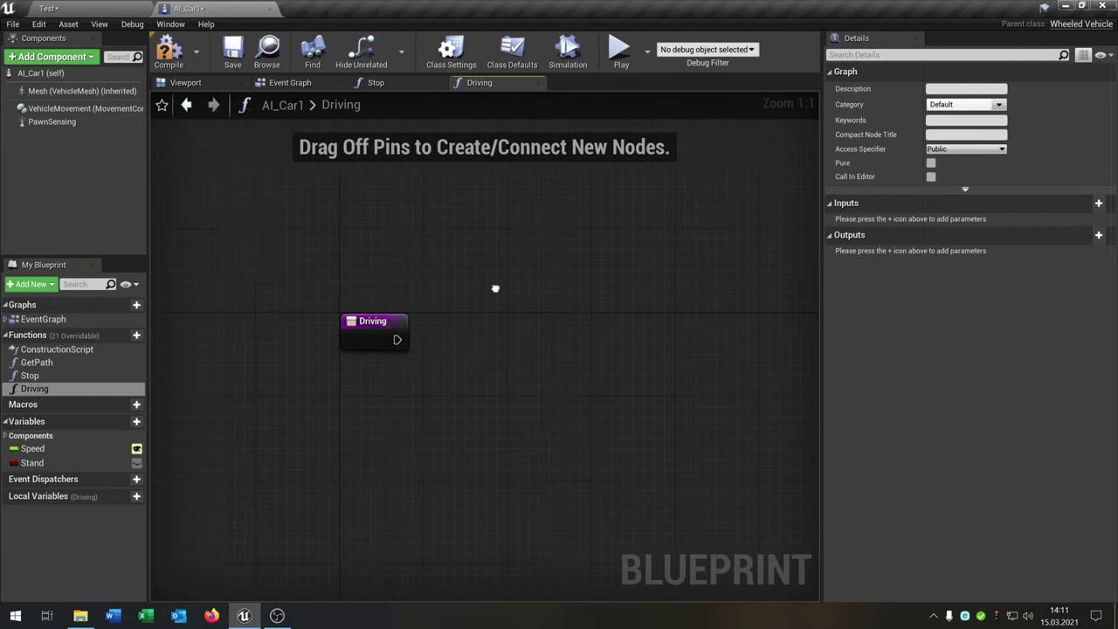
click(916, 39)
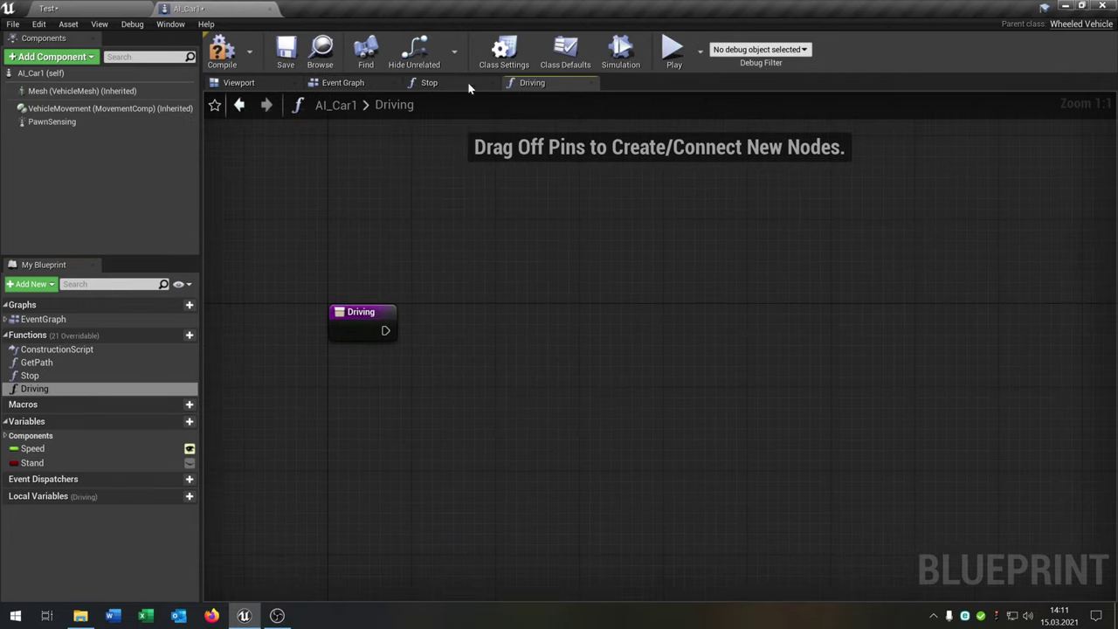
Move the delayed Set Throttle Input with its Vehicle Movement and Speed nodes from the event graph into Driving, connected to the entry node.
click(384, 83)
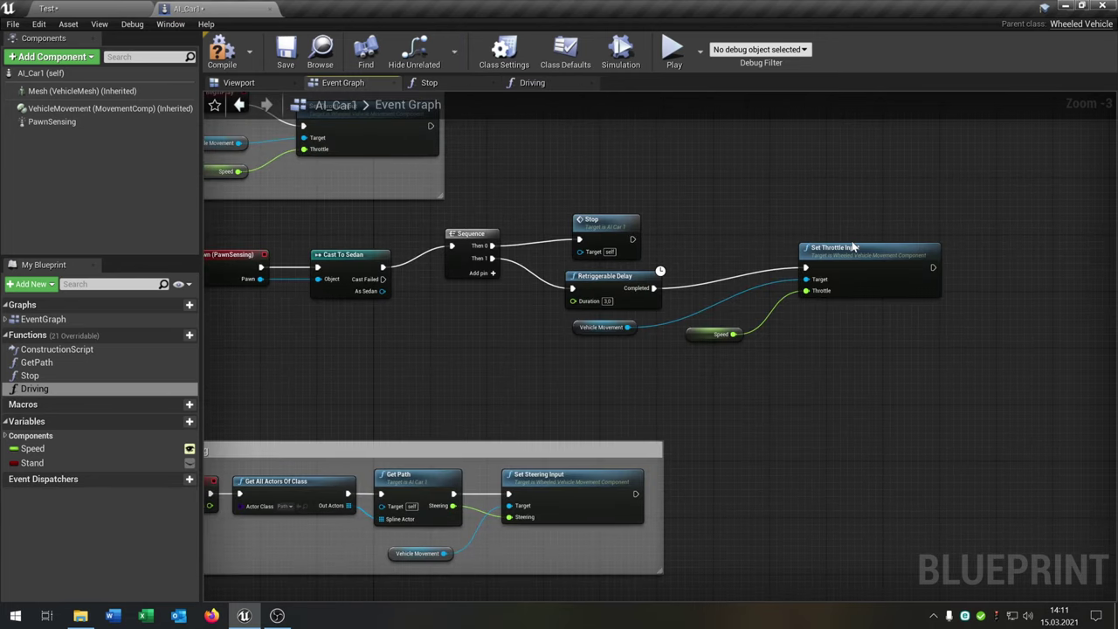
drag(615, 351, 831, 373)
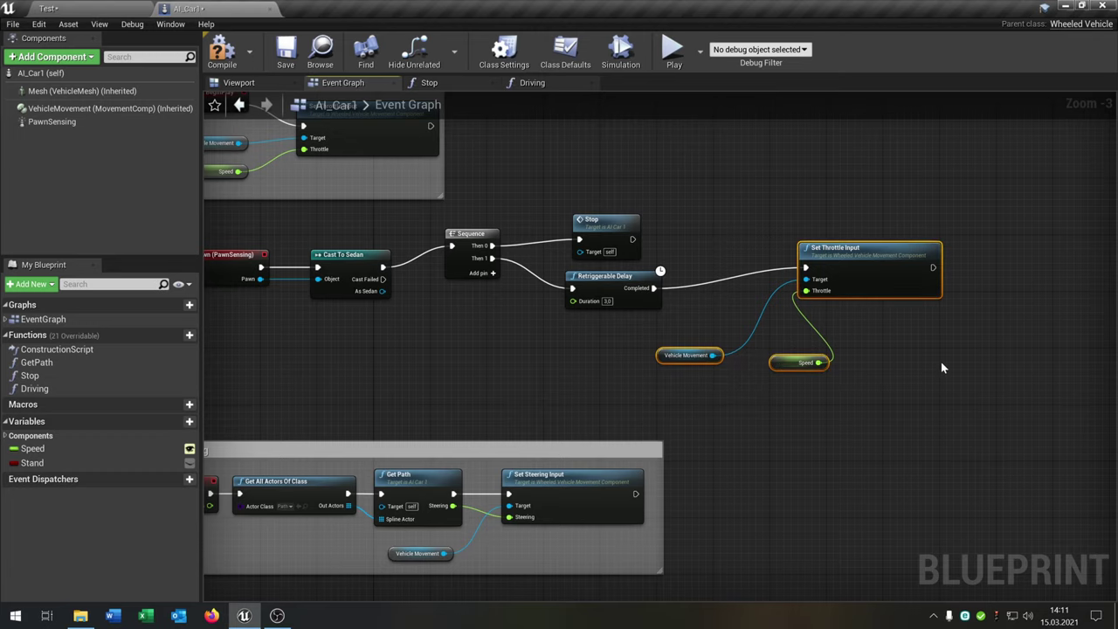
key(Delete)
click(532, 83)
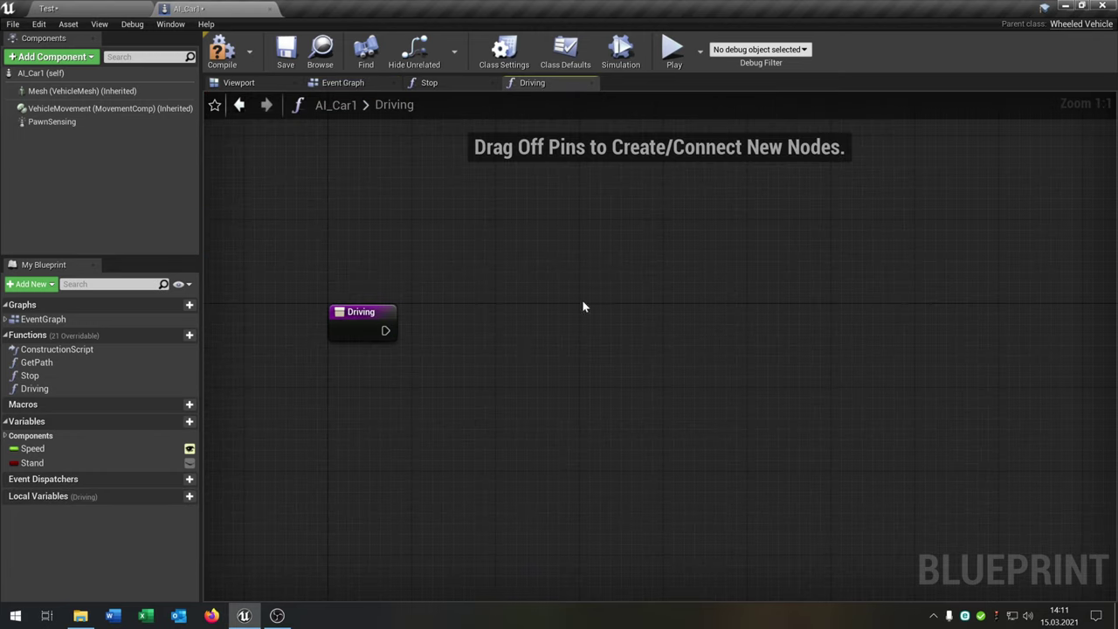
key(ctrl+v)
drag(774, 215, 528, 321)
key(Home)
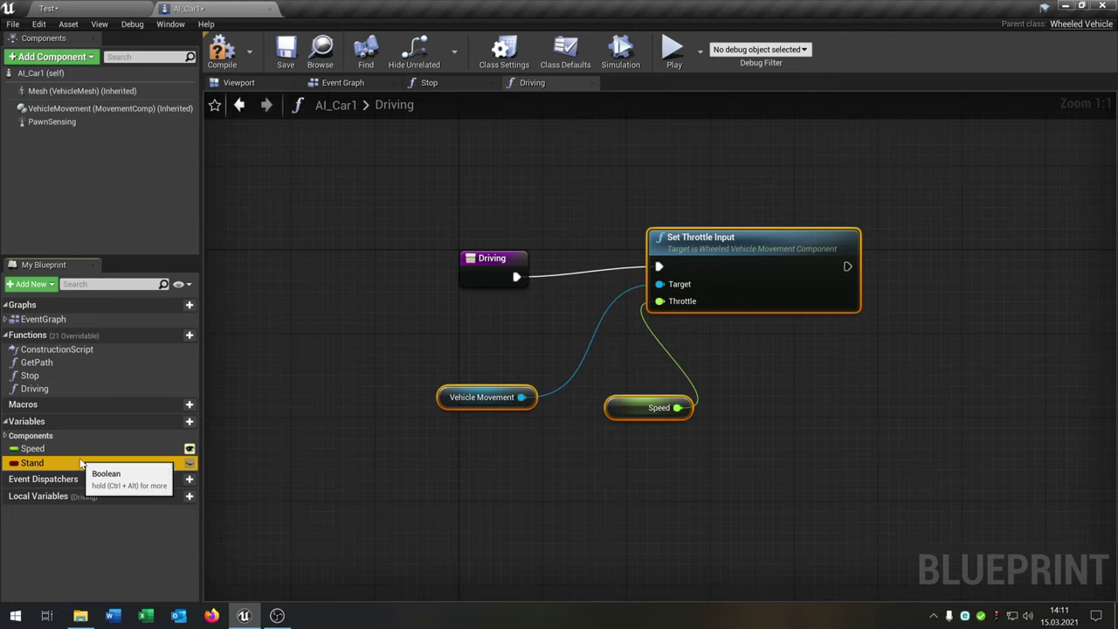
Insert a Set Stand node with Stand unchecked between the Driving entry and Set Throttle Input, spacing the nodes apart.
drag(175, 463, 517, 284)
drag(755, 243, 921, 249)
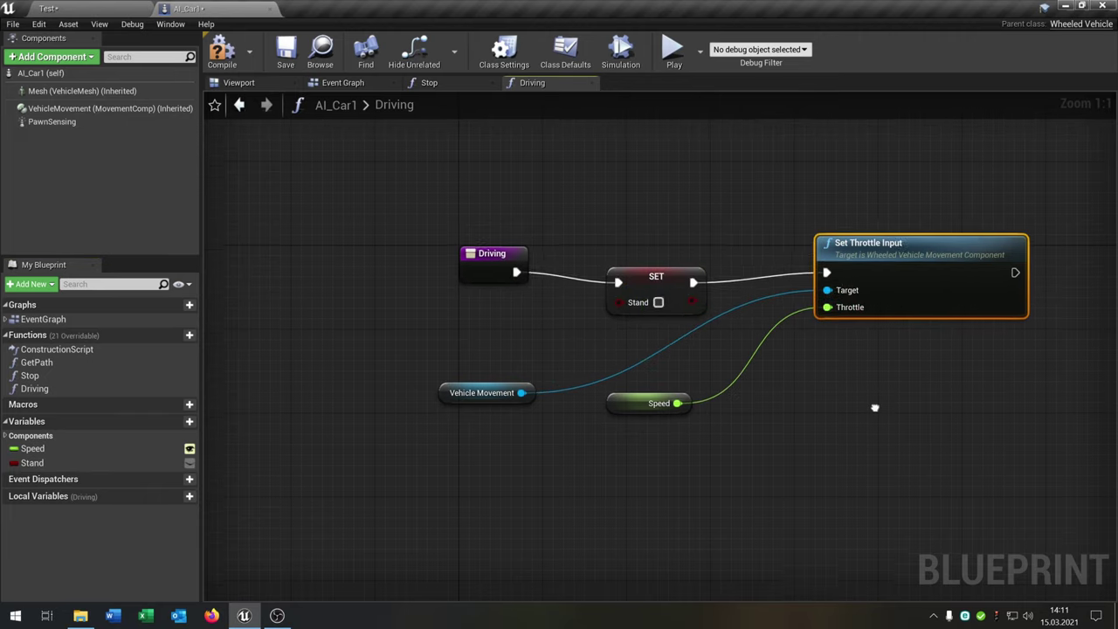
right_drag(874, 407, 874, 332)
drag(657, 236, 668, 194)
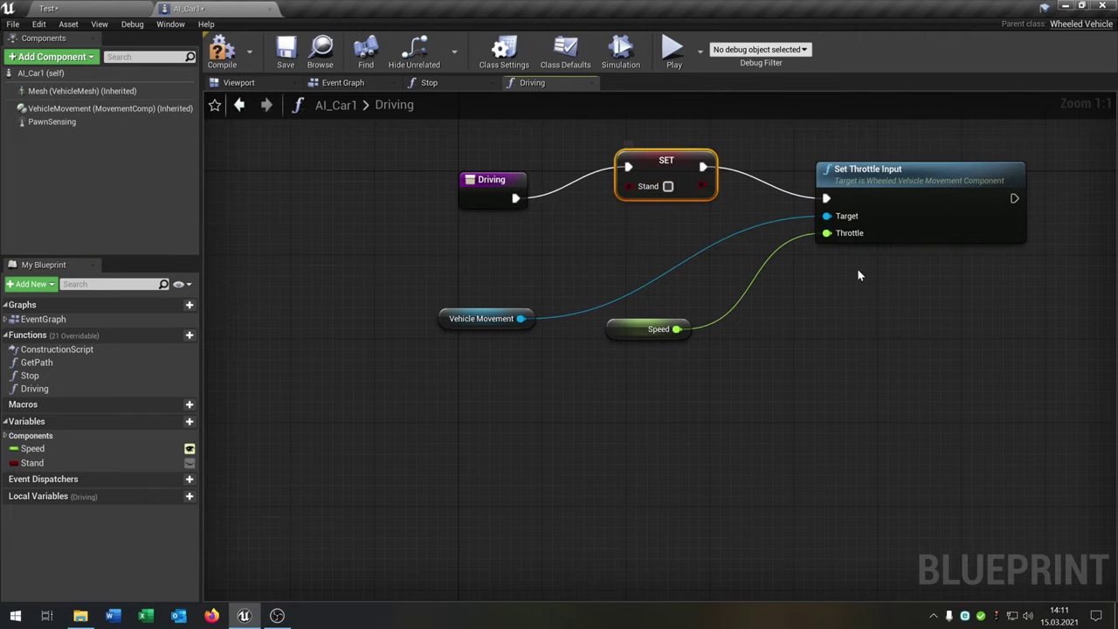
right_drag(857, 274, 785, 355)
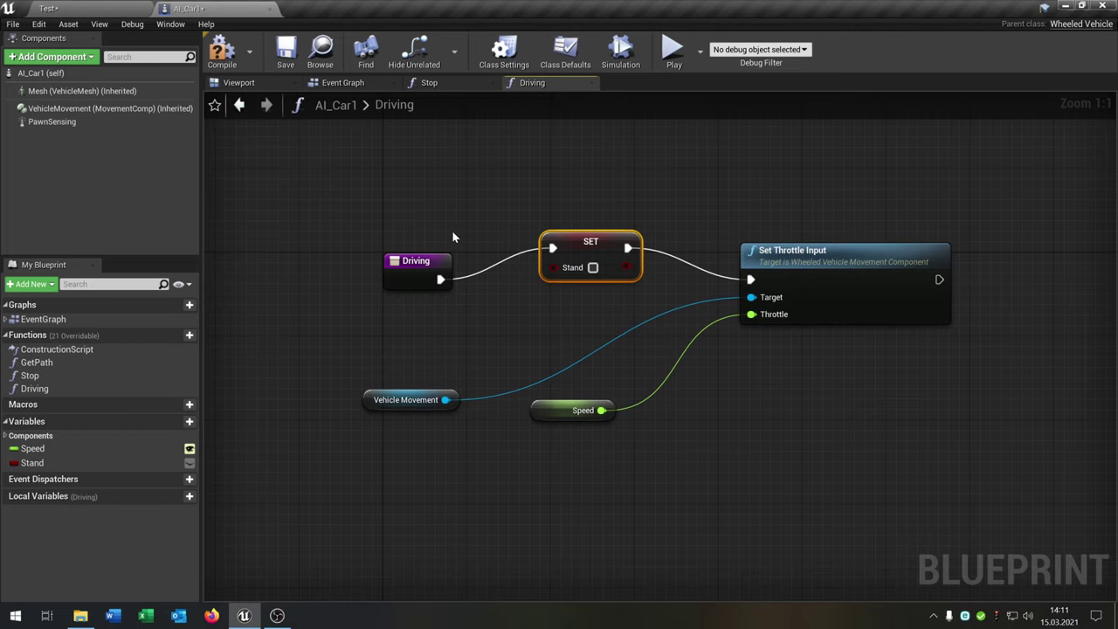
Compare the Stand value set in the Stop function with the one set in the Driving function.
click(476, 83)
right_drag(605, 168, 640, 152)
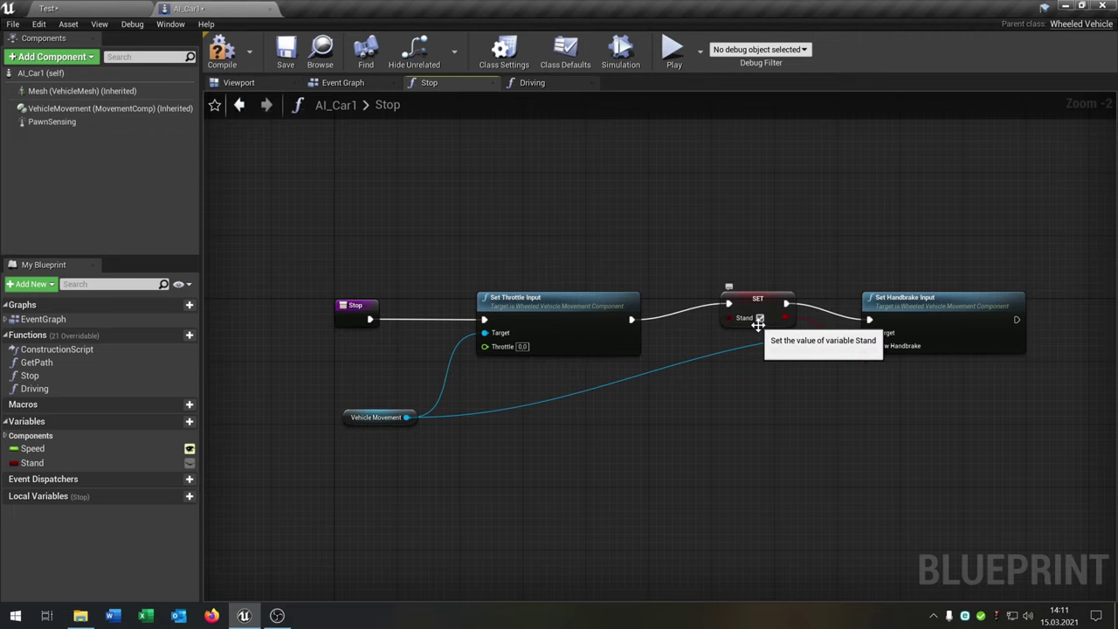
click(567, 86)
mouse_move(695, 222)
right_down()
mouse_move(673, 265)
mouse_move(691, 208)
right_up()
right_drag(782, 212, 738, 227)
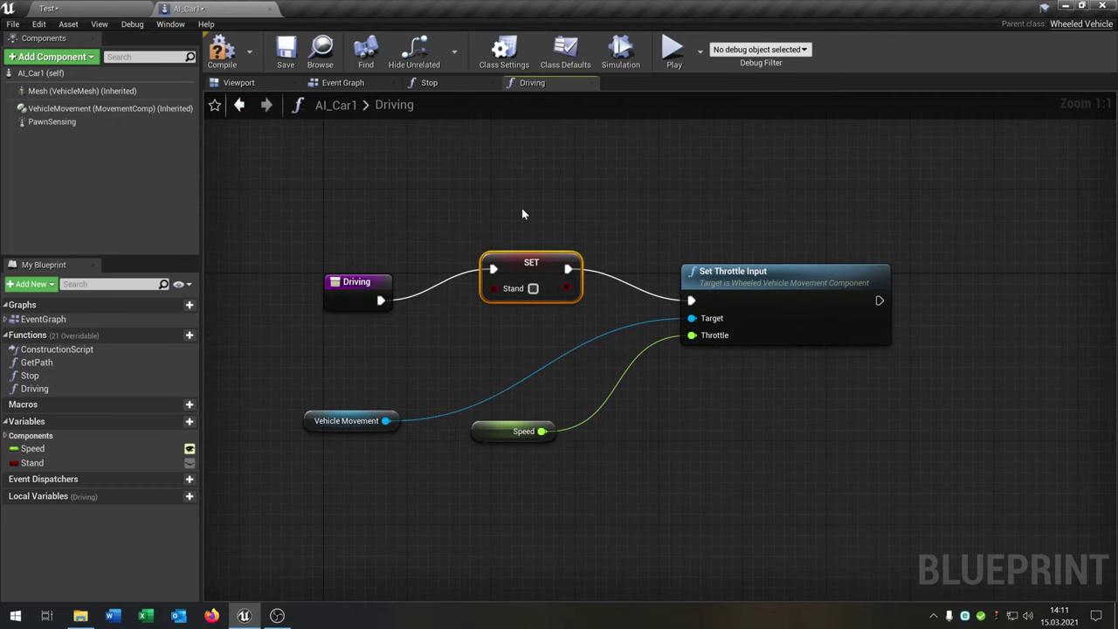
right_drag(521, 214, 623, 169)
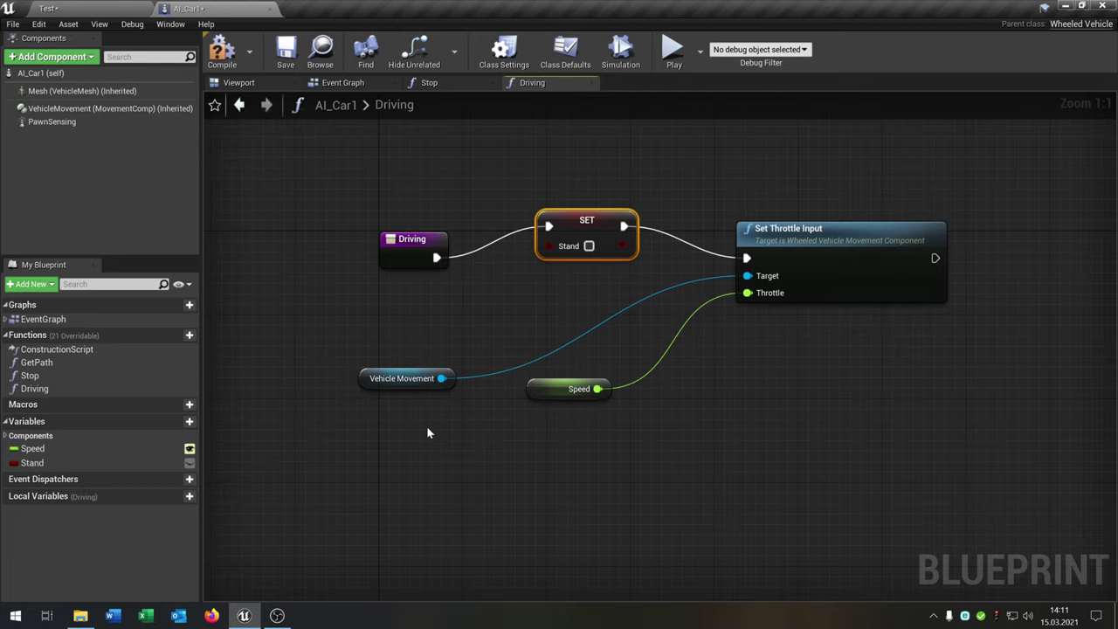
Shift the throttle nodes away from Set Stand and copy the Set Handbrake Input node from Stop into the gap in Driving.
drag(428, 407, 747, 281)
drag(819, 229, 997, 260)
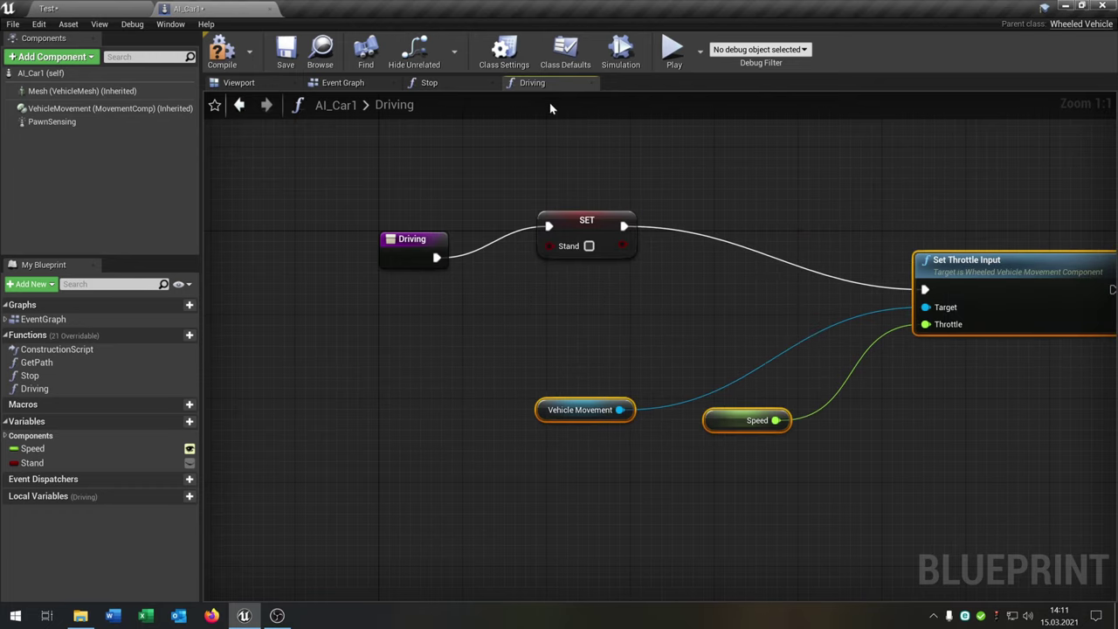
click(429, 82)
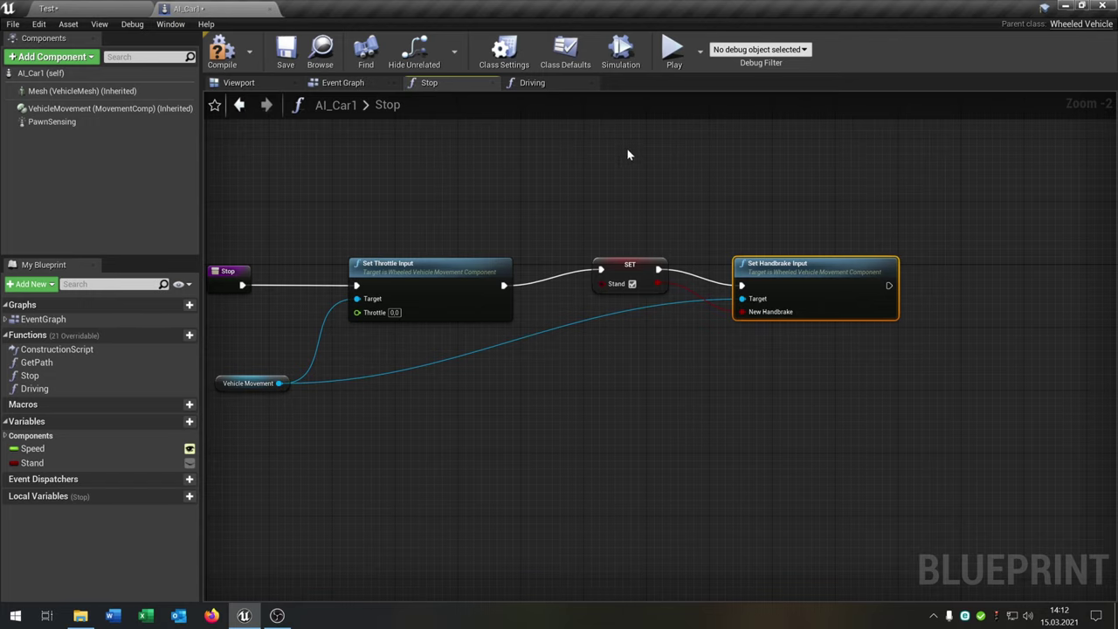
click(541, 85)
click(845, 207)
key(ctrl+v)
right_drag(865, 210, 681, 252)
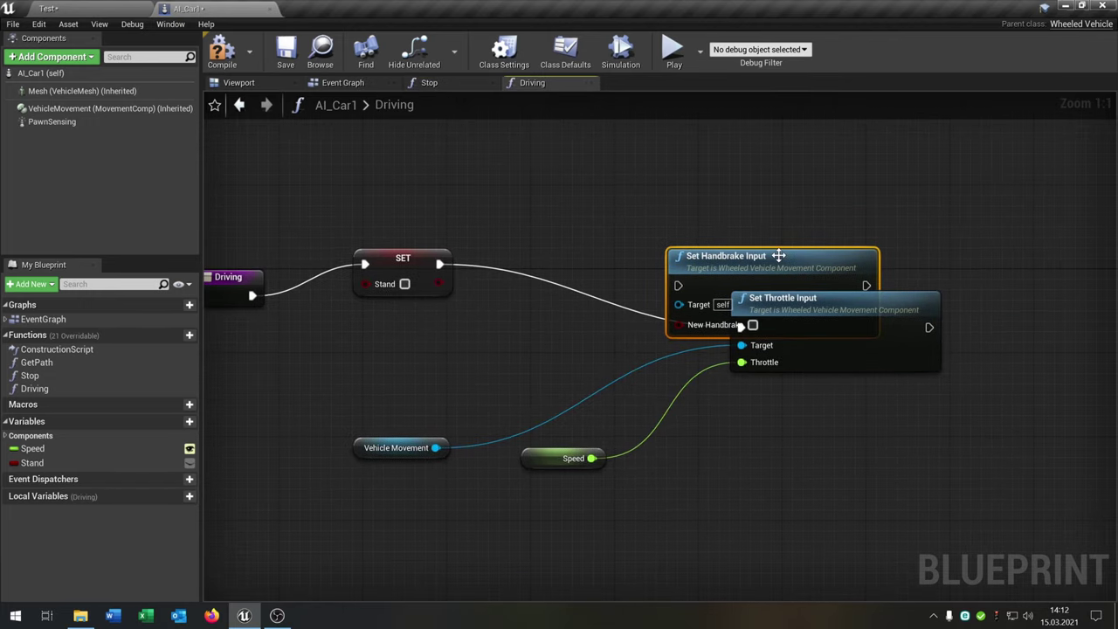
drag(778, 254, 621, 195)
Wire Set Handbrake Input between Set Stand and Set Throttle Input, with Stand feeding New Handbrake and Vehicle Movement as its target.
drag(439, 263, 521, 224)
drag(439, 284, 601, 252)
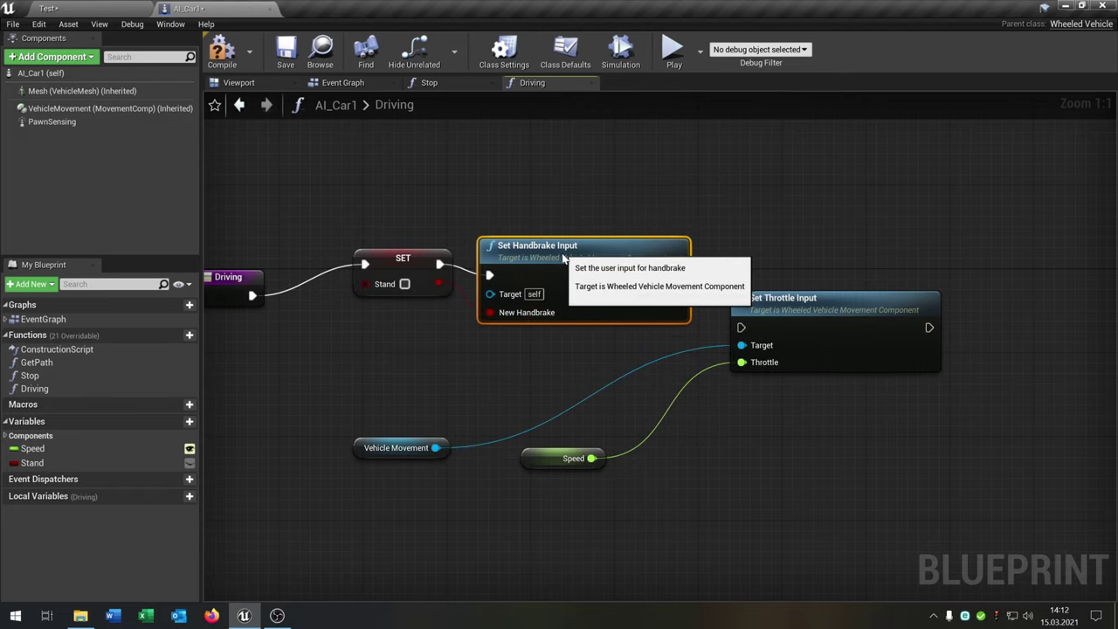
drag(686, 264, 741, 327)
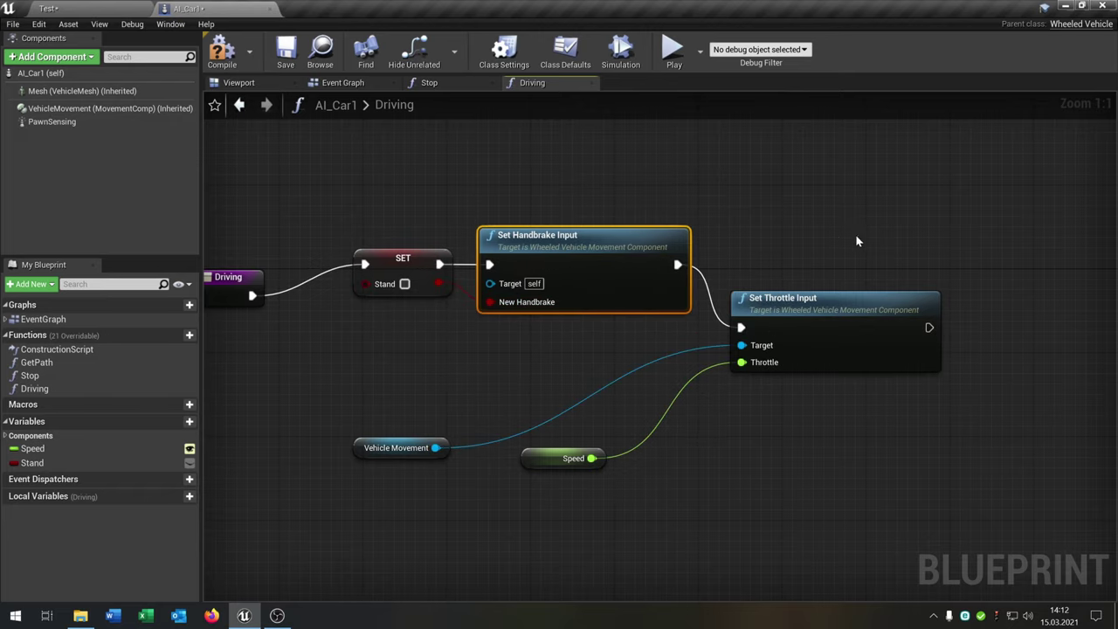
right_drag(855, 234, 887, 216)
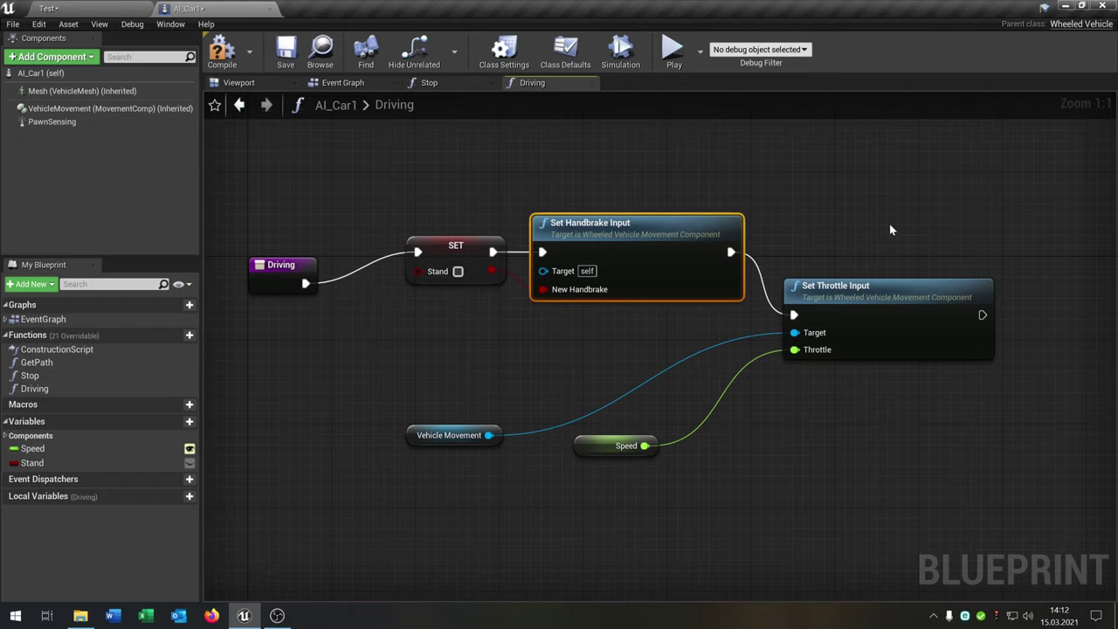
drag(489, 434, 550, 277)
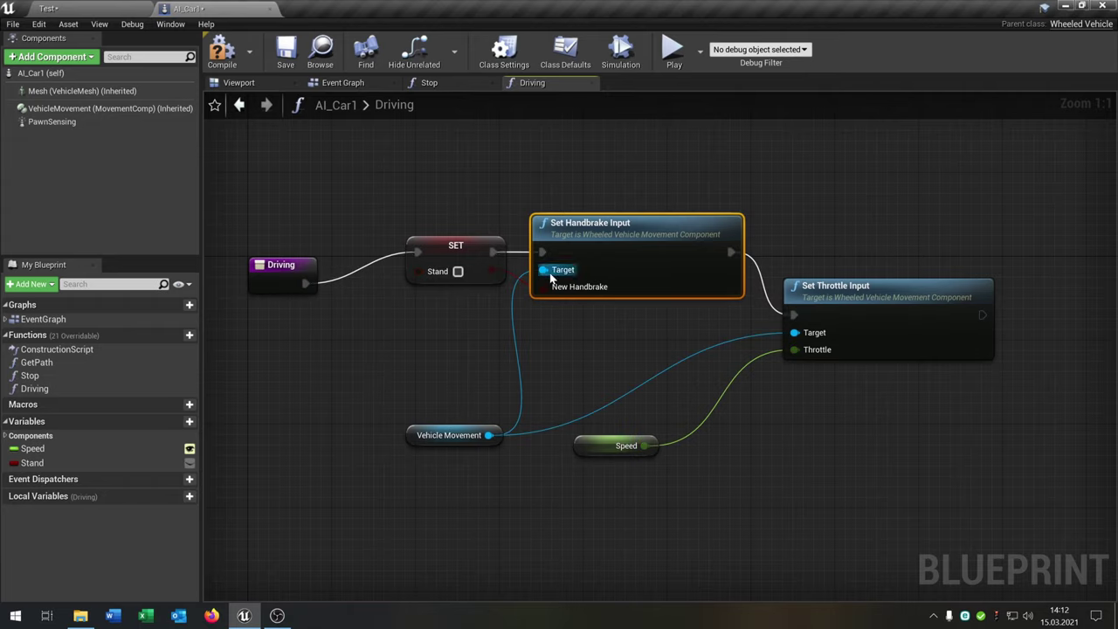
Move the Vehicle Movement node up and away from the Speed node, beneath the gap between Driving and Set Stand.
drag(410, 435, 351, 393)
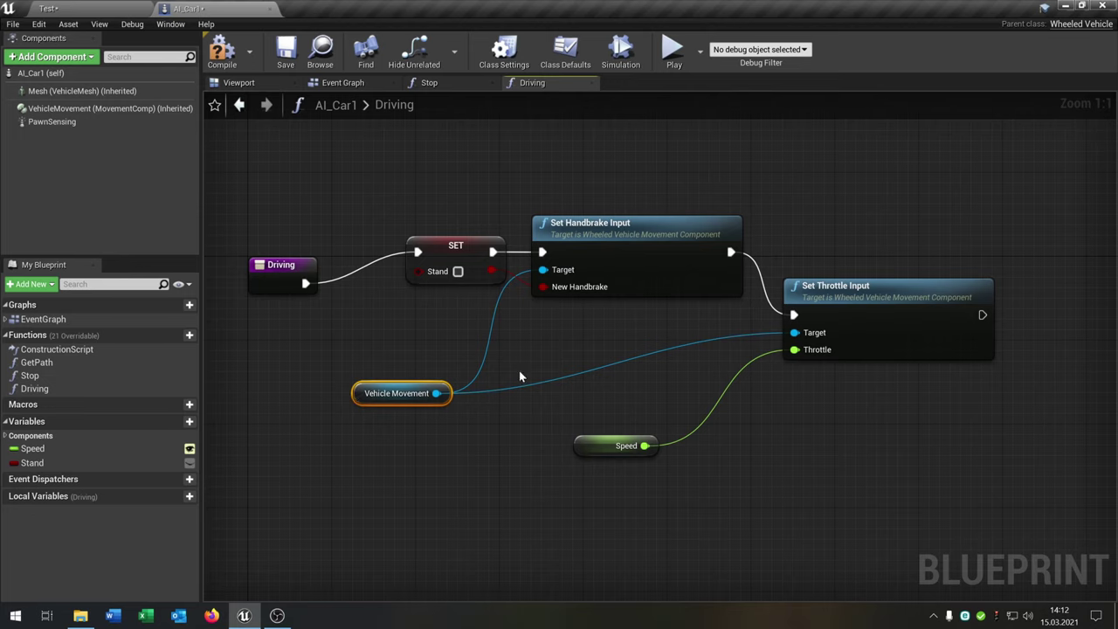
right_drag(536, 314, 599, 319)
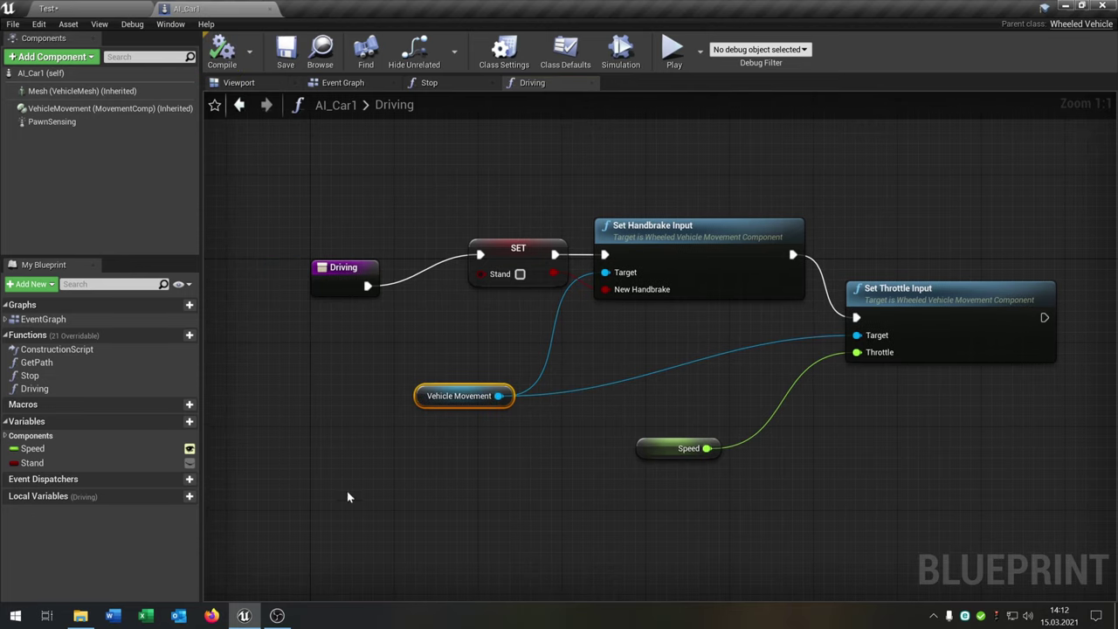
mouse_move(663, 406)
right_down()
mouse_move(609, 428)
mouse_move(595, 454)
mouse_move(672, 407)
right_up()
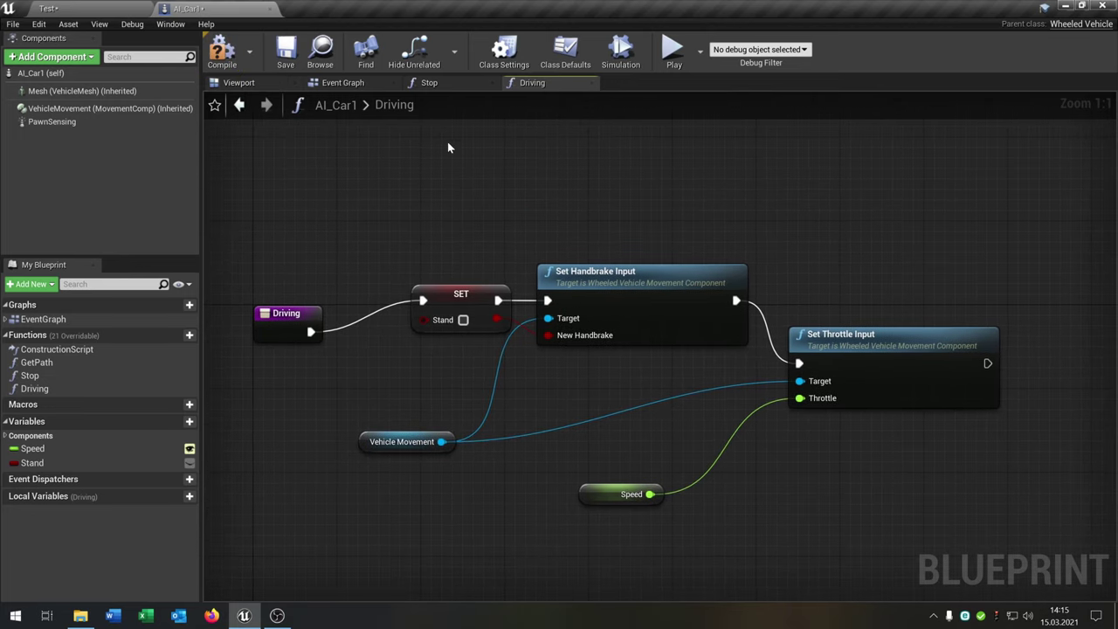
In the Event Graph, call Driving from the Retriggerable Delay's Completed output, then compile and save the blueprint.
click(342, 83)
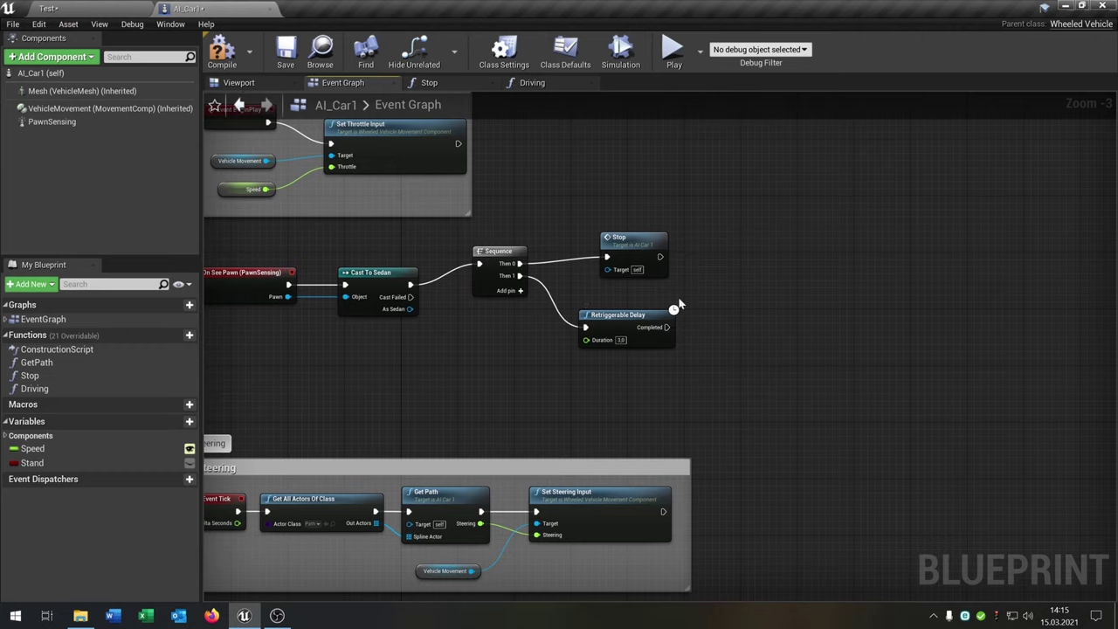
drag(660, 332, 738, 301)
text(driv)
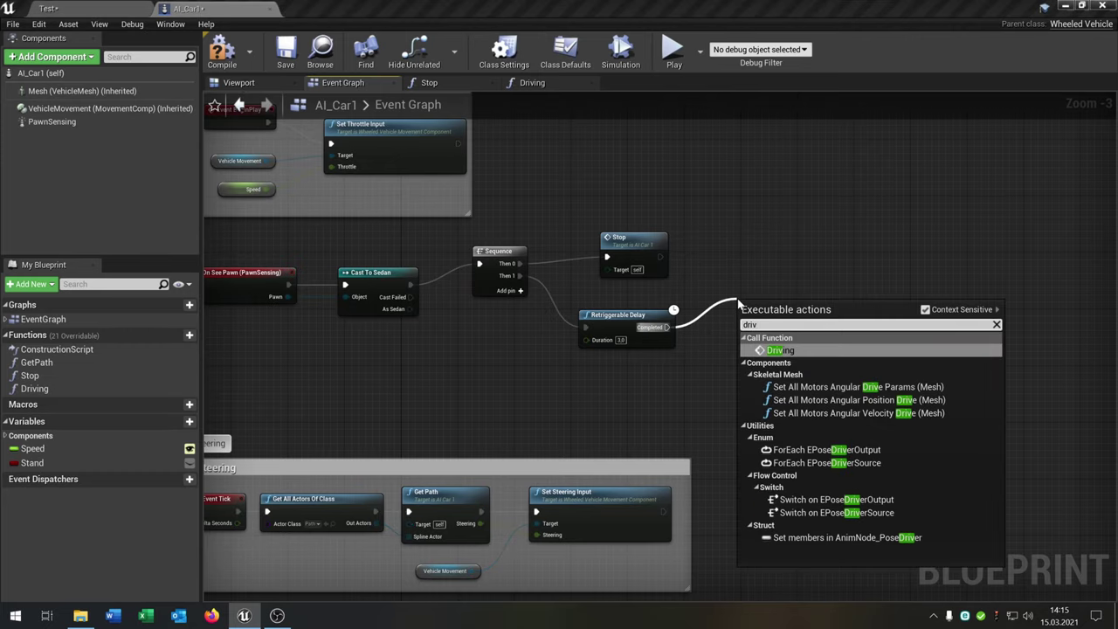
key(Return)
right_drag(738, 304, 790, 317)
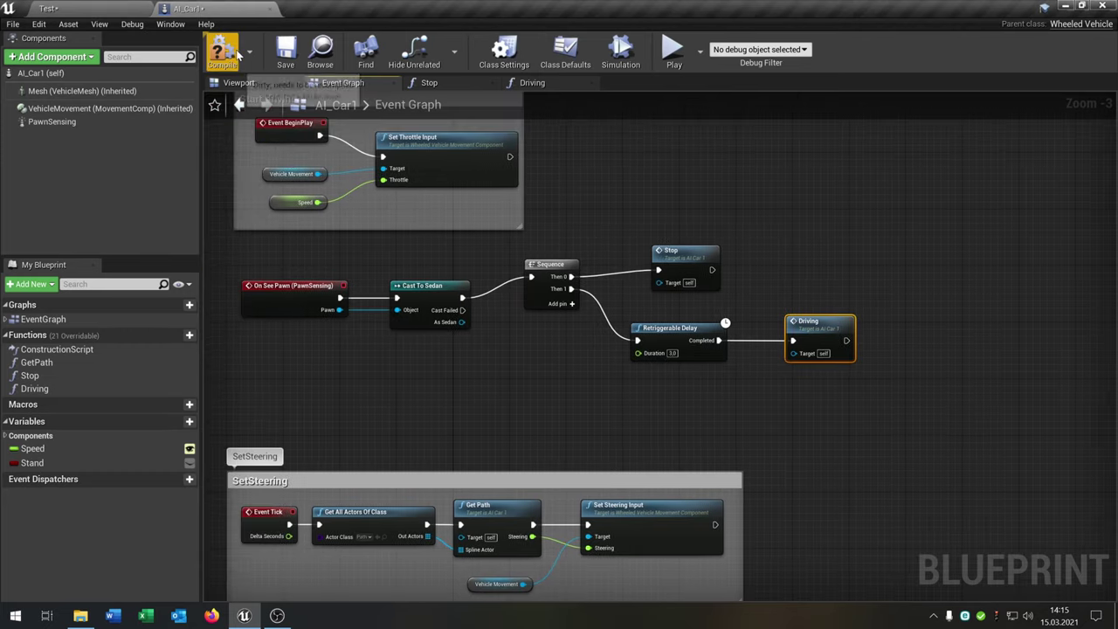
click(285, 52)
right_drag(485, 368, 532, 381)
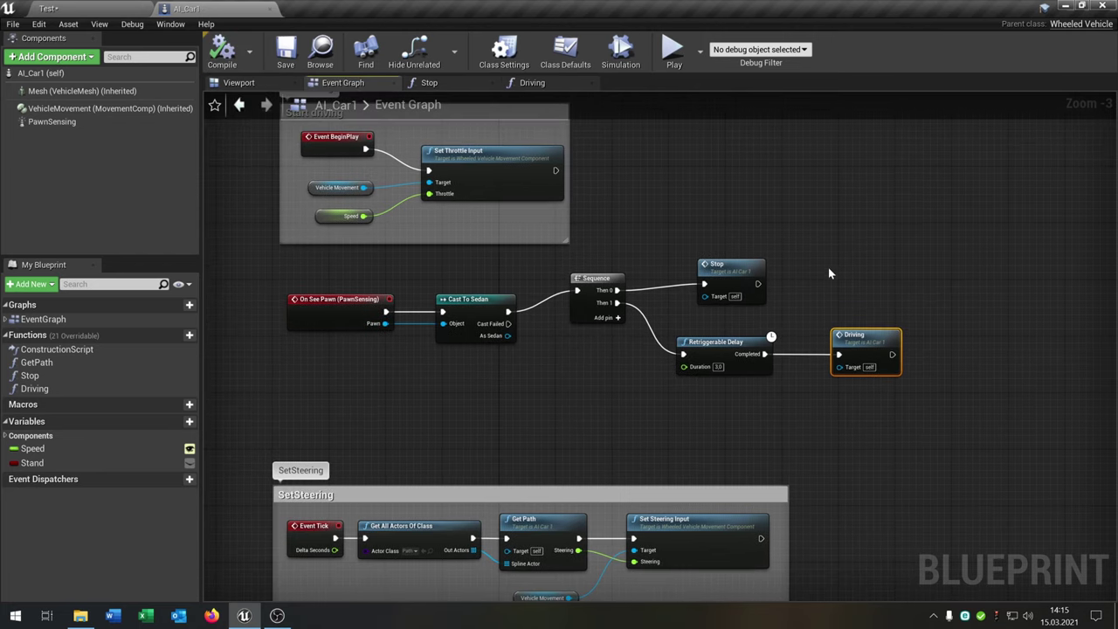
right_drag(660, 402, 609, 436)
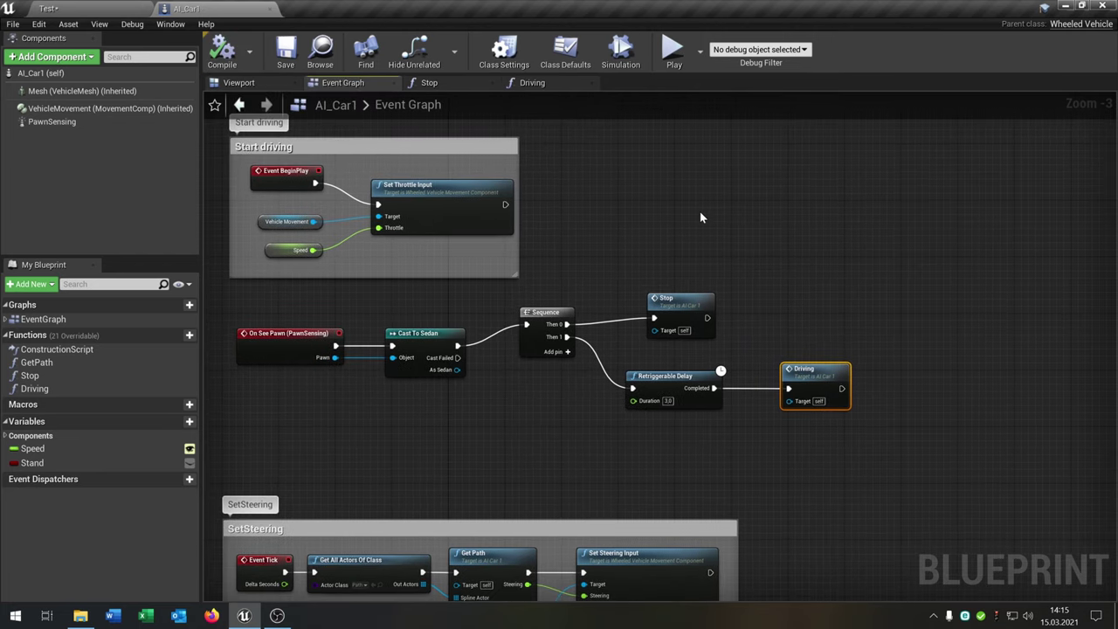
Close the AI_Car1 blueprint and delete the Sedan from the Test level.
click(269, 10)
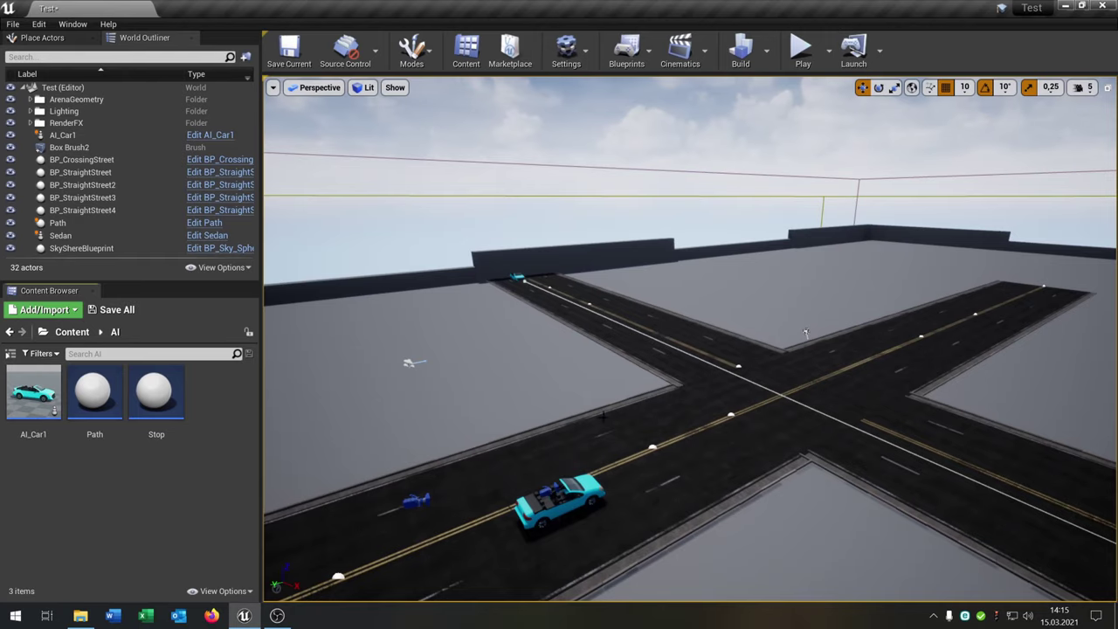
scroll(886, 181, up, 3)
right_drag(690, 339, 743, 299)
right_drag(911, 212, 916, 220)
click(596, 439)
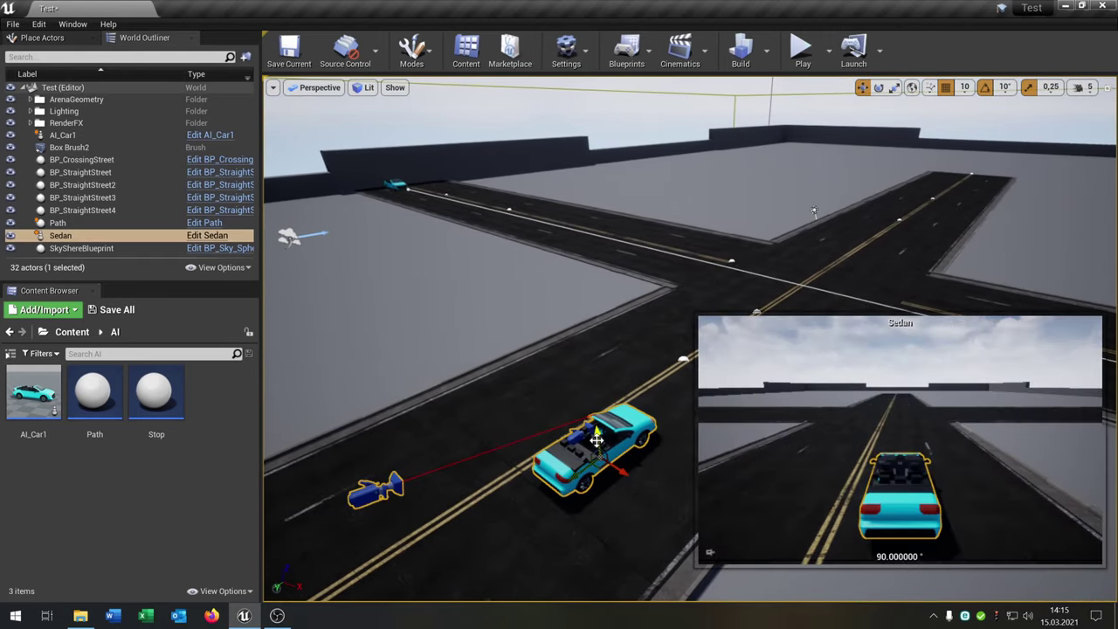
key(Delete)
right_drag(544, 378, 515, 374)
Add the Third Person blueprint feature pack to the project.
click(43, 309)
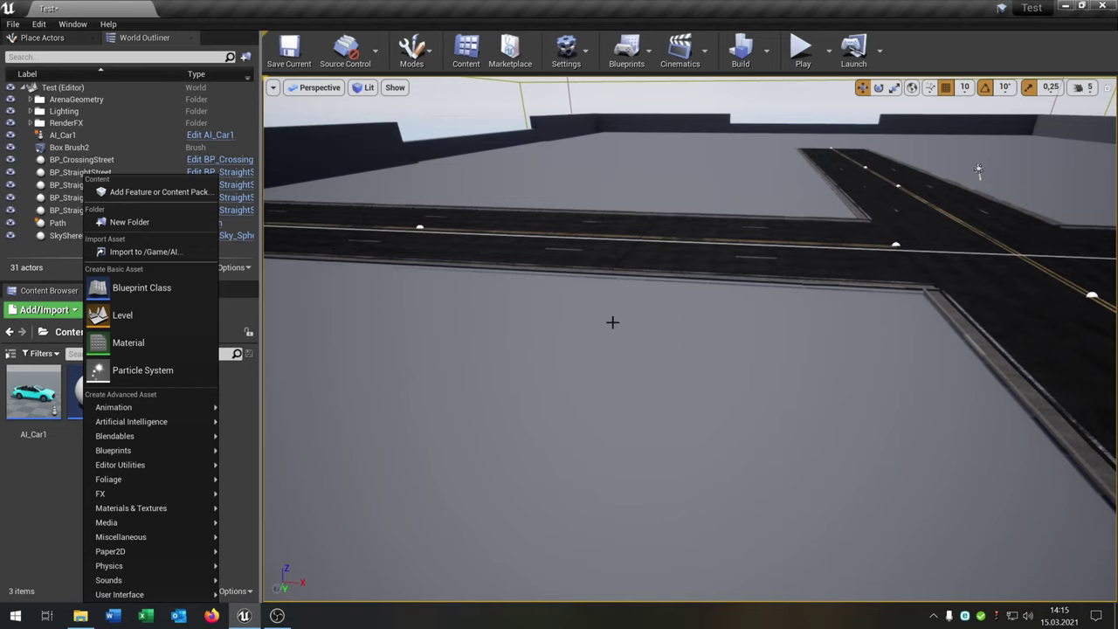
click(157, 192)
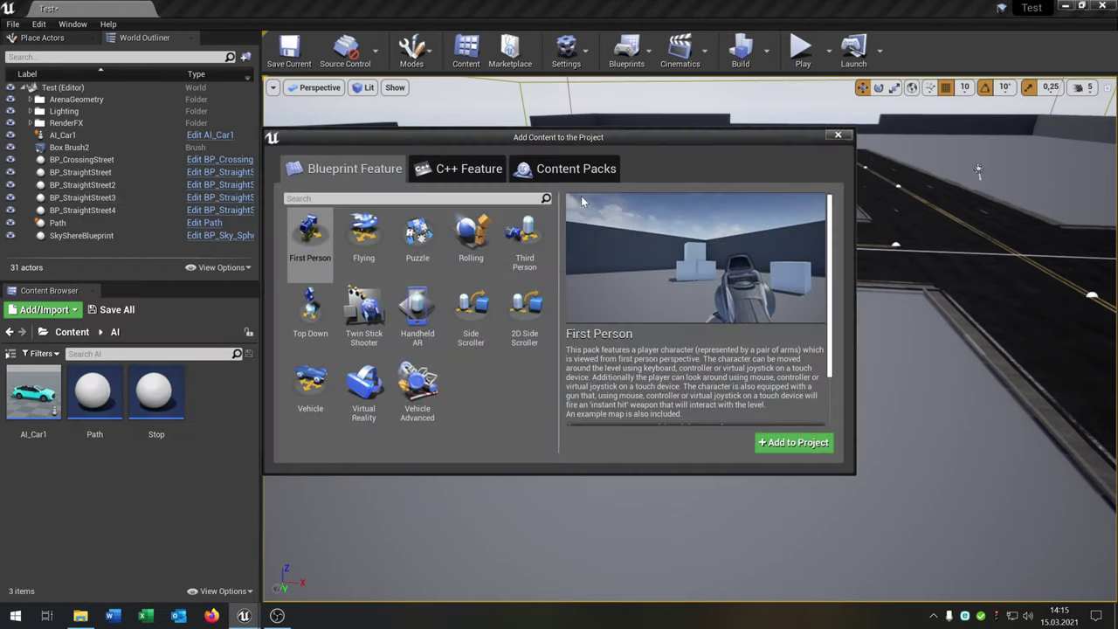
click(524, 242)
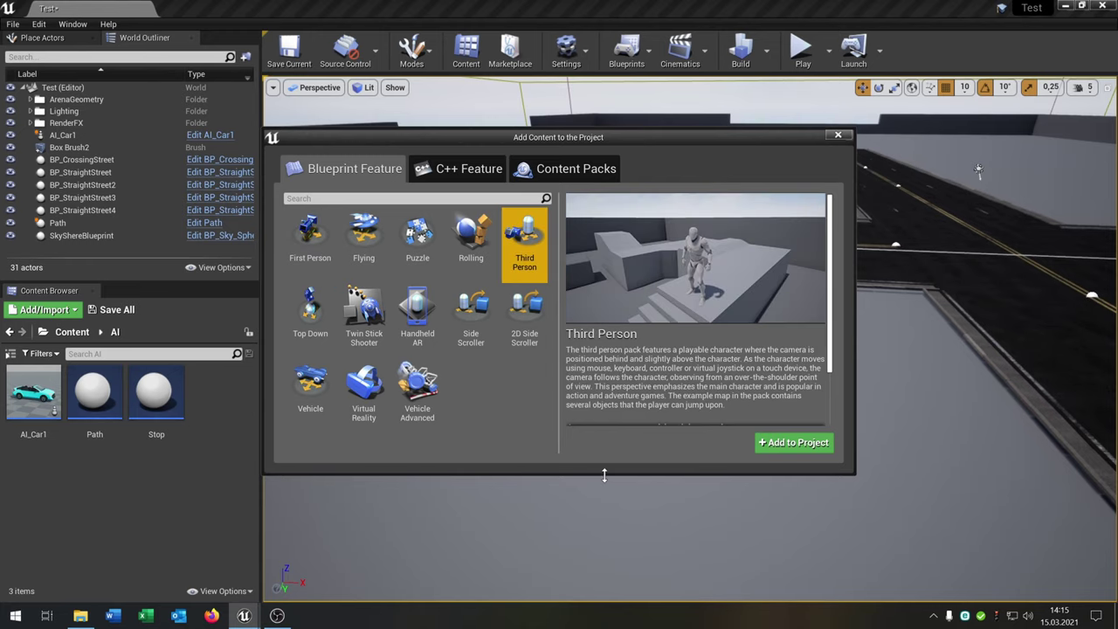
click(800, 442)
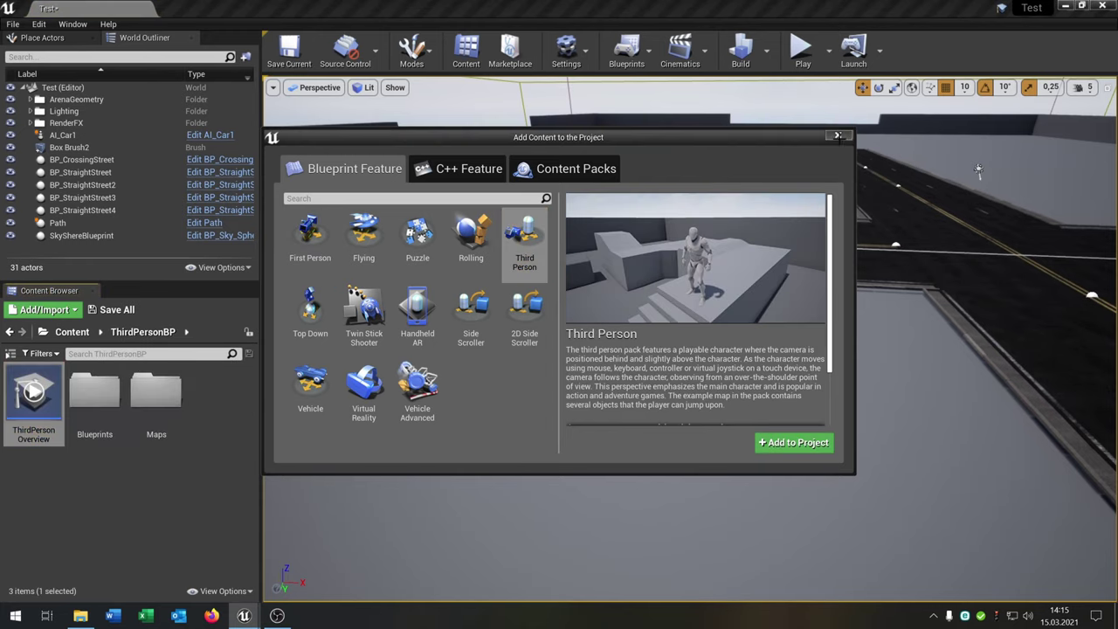
Close the add-content window, delete the ThirdPersonOverview asset and return to the Content folder.
key(Delete)
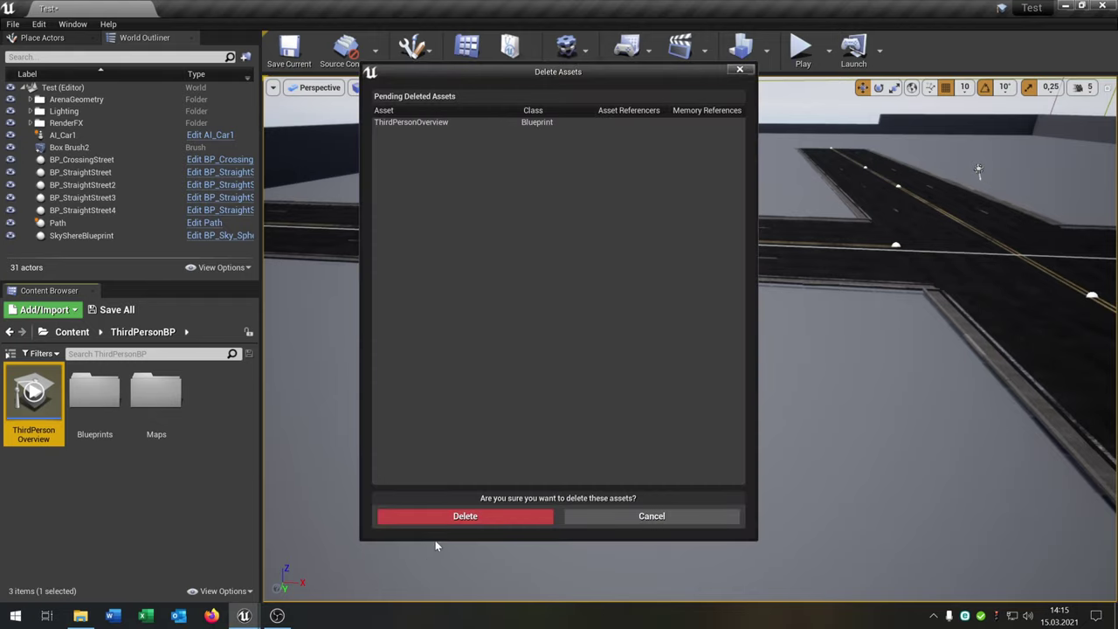
click(436, 514)
click(79, 331)
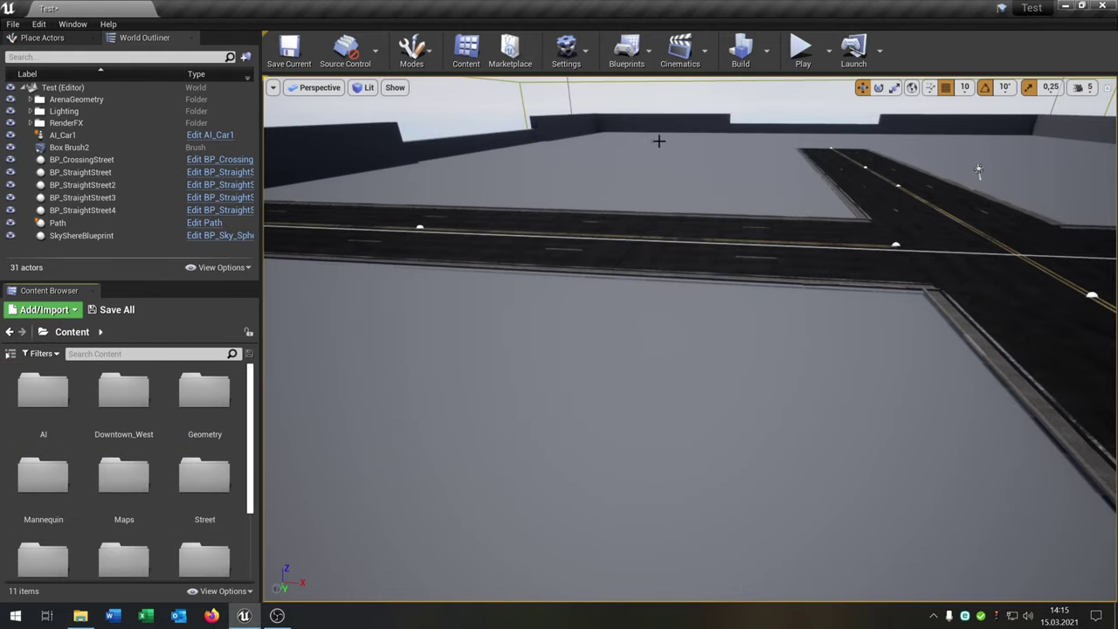
Set the level's GameMode Override to None in World Settings and save the level.
click(566, 50)
click(603, 85)
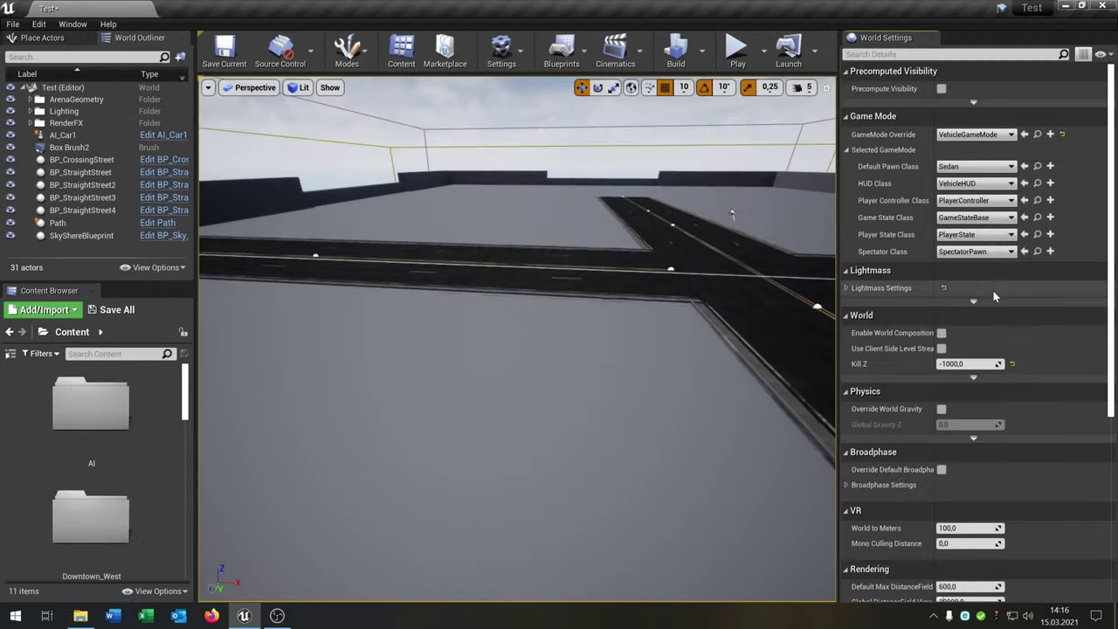
click(987, 135)
click(975, 165)
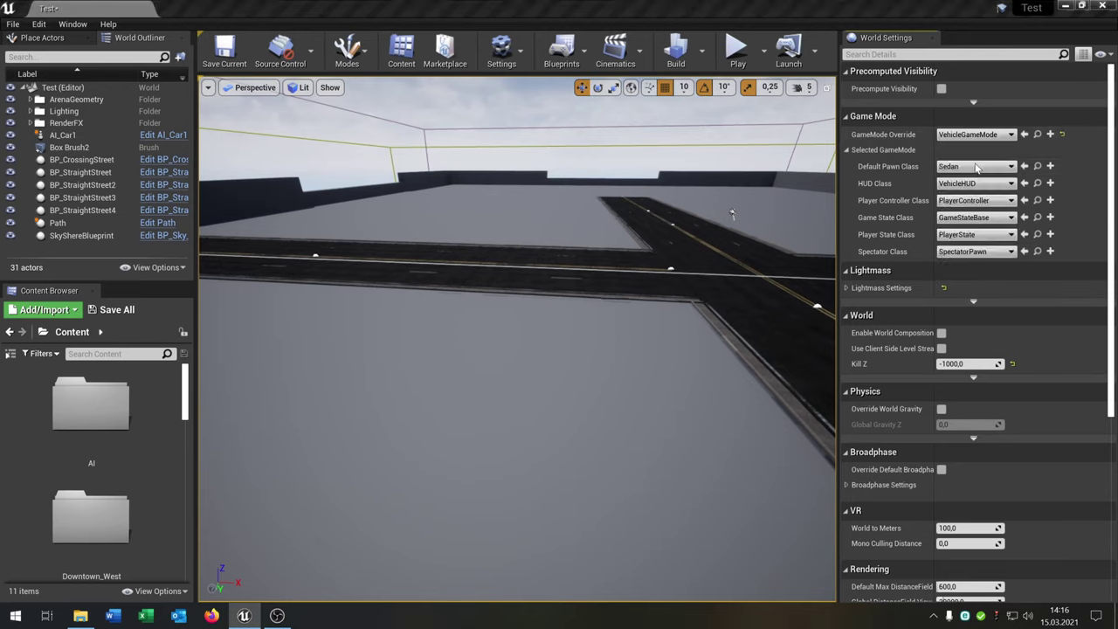
key(ctrl+z)
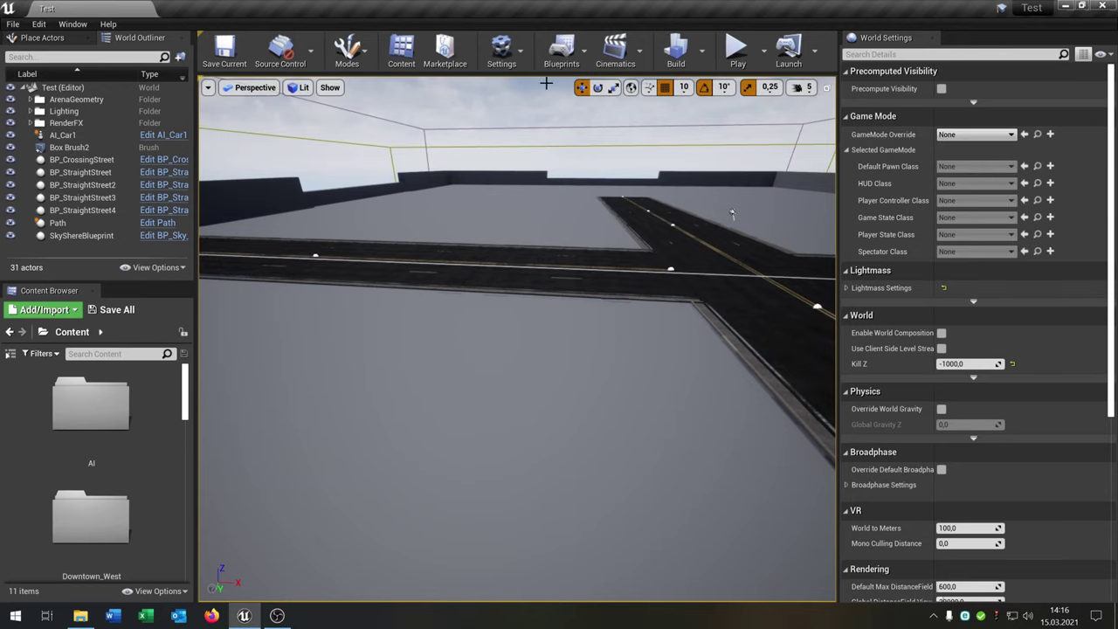
click(932, 40)
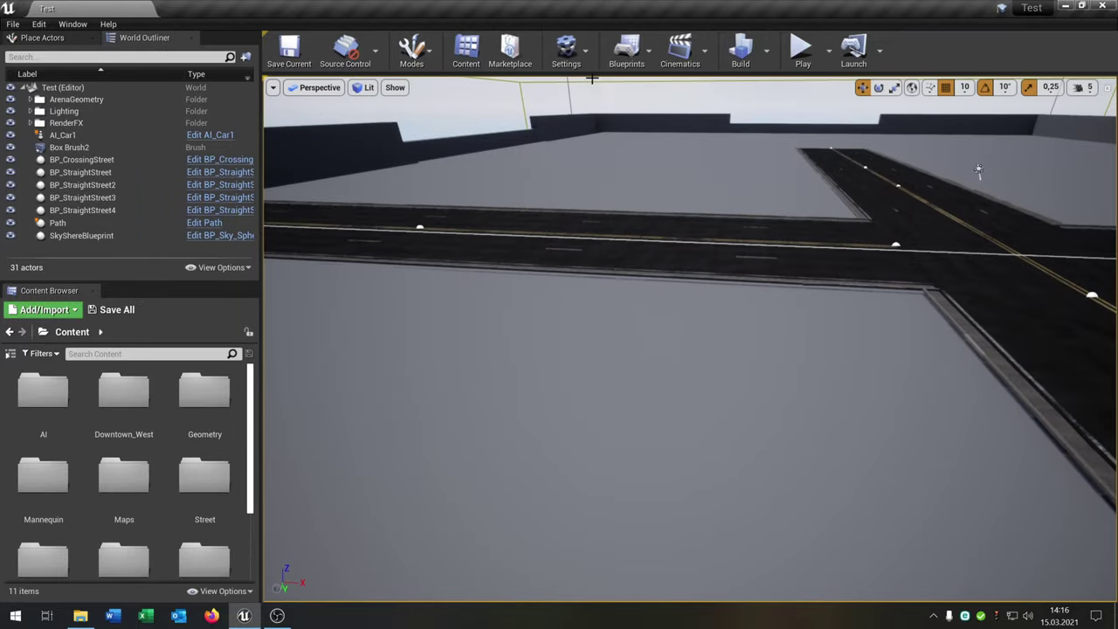
In the project's Maps & Modes settings, choose ThirdPersonGameMode as the Default GameMode.
click(566, 52)
click(625, 100)
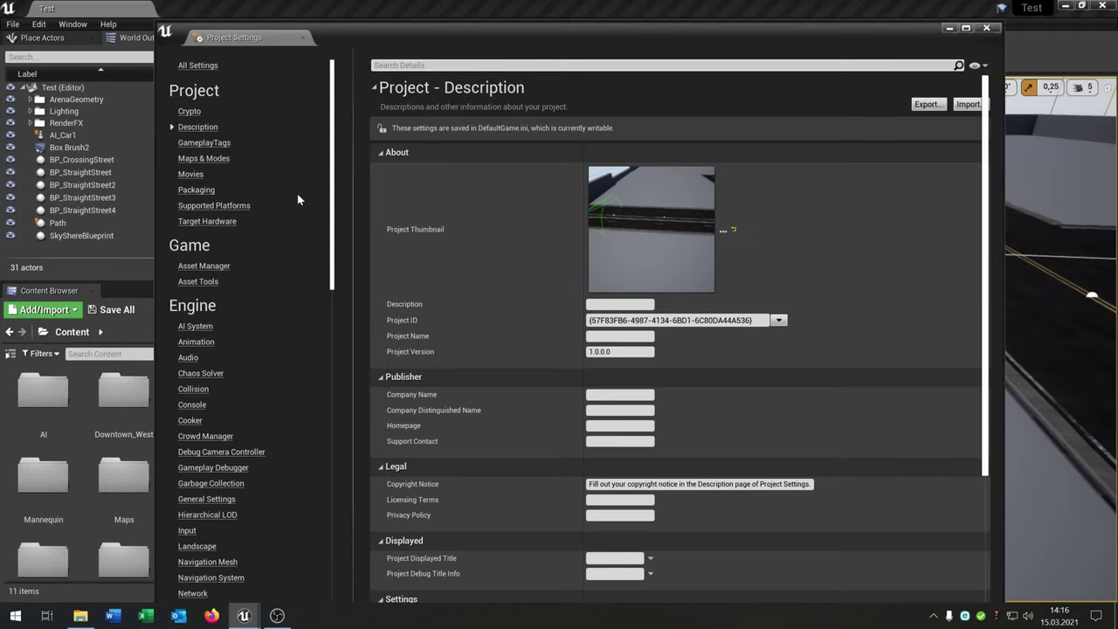
click(203, 159)
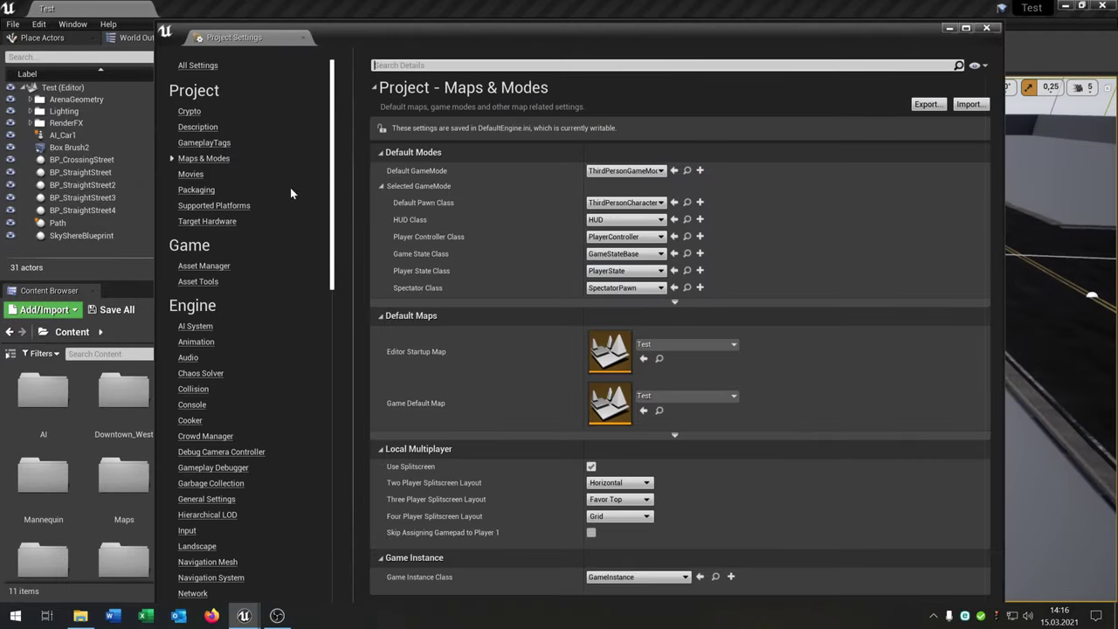
click(645, 172)
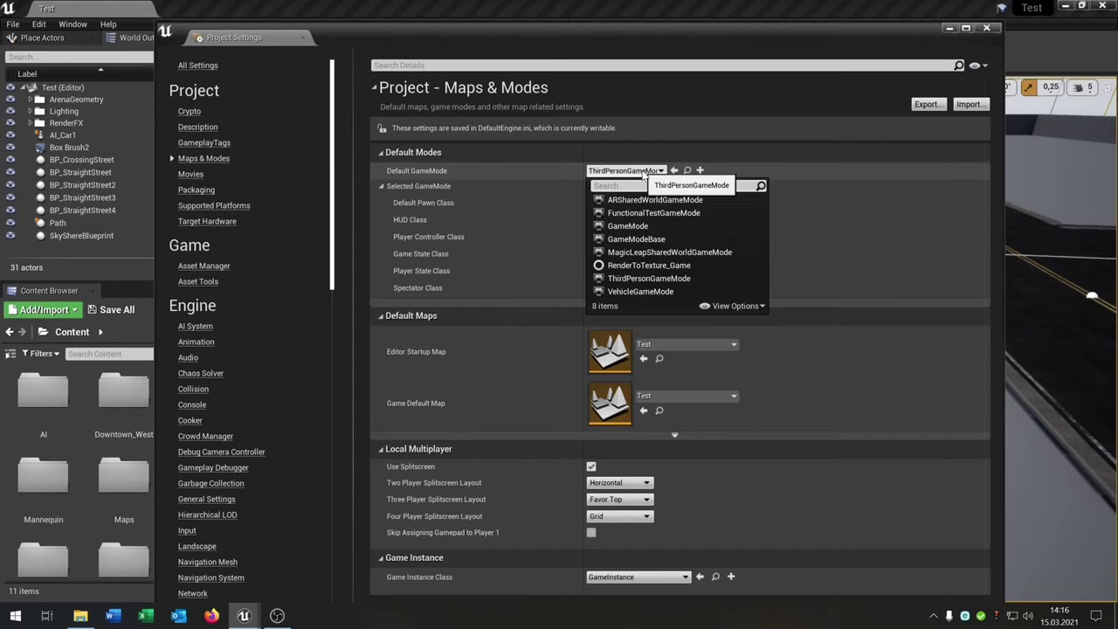
click(663, 279)
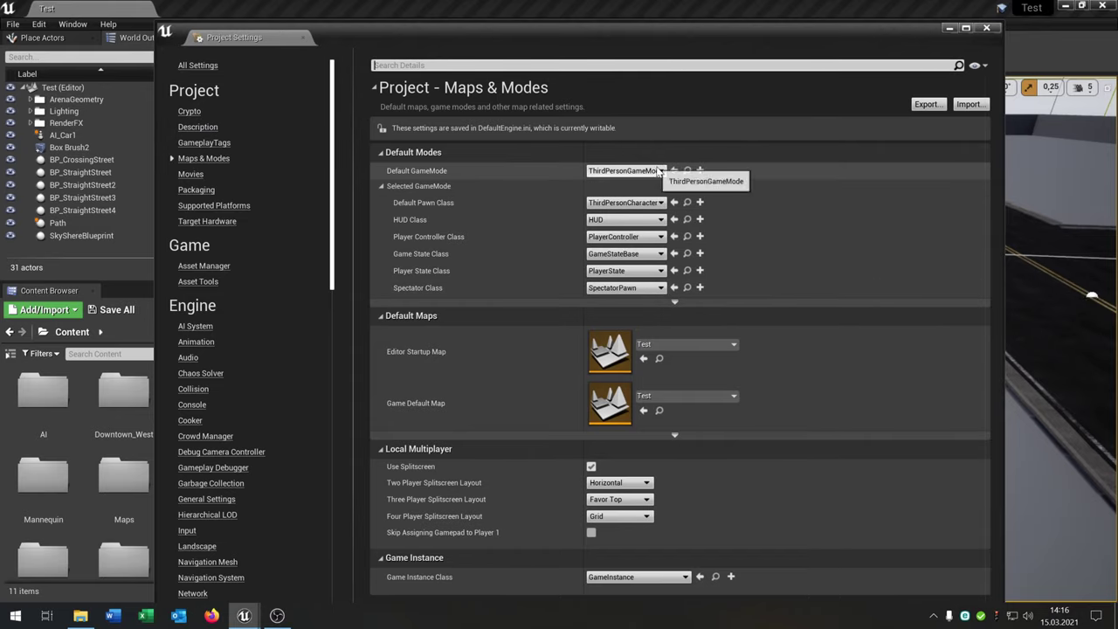
click(987, 29)
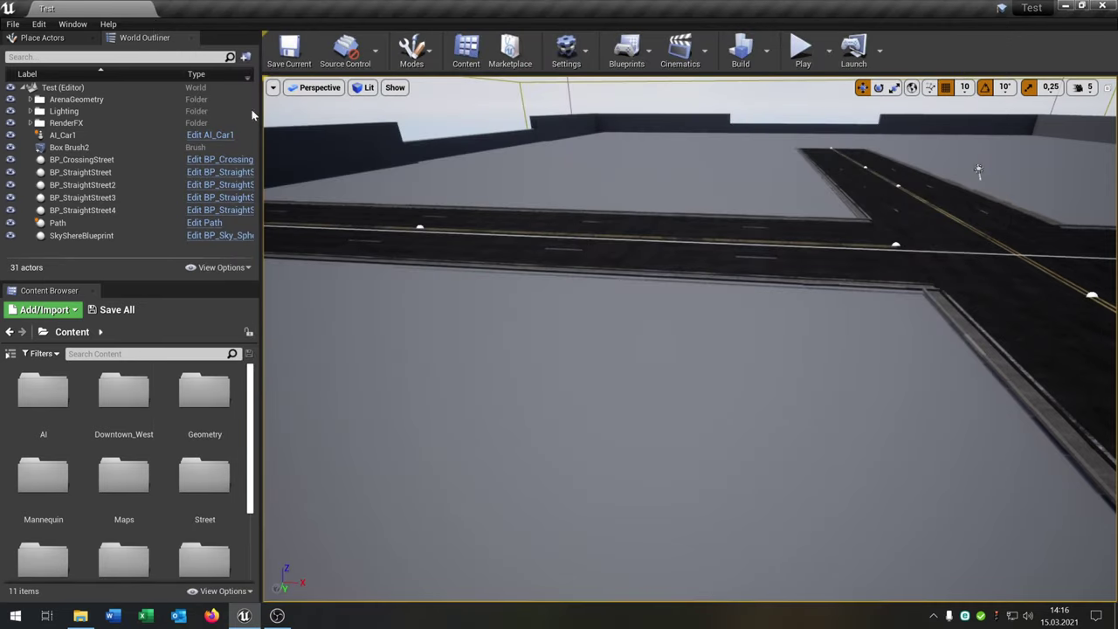
Play the level and walk the third-person character around to test it, then end the play session.
click(804, 54)
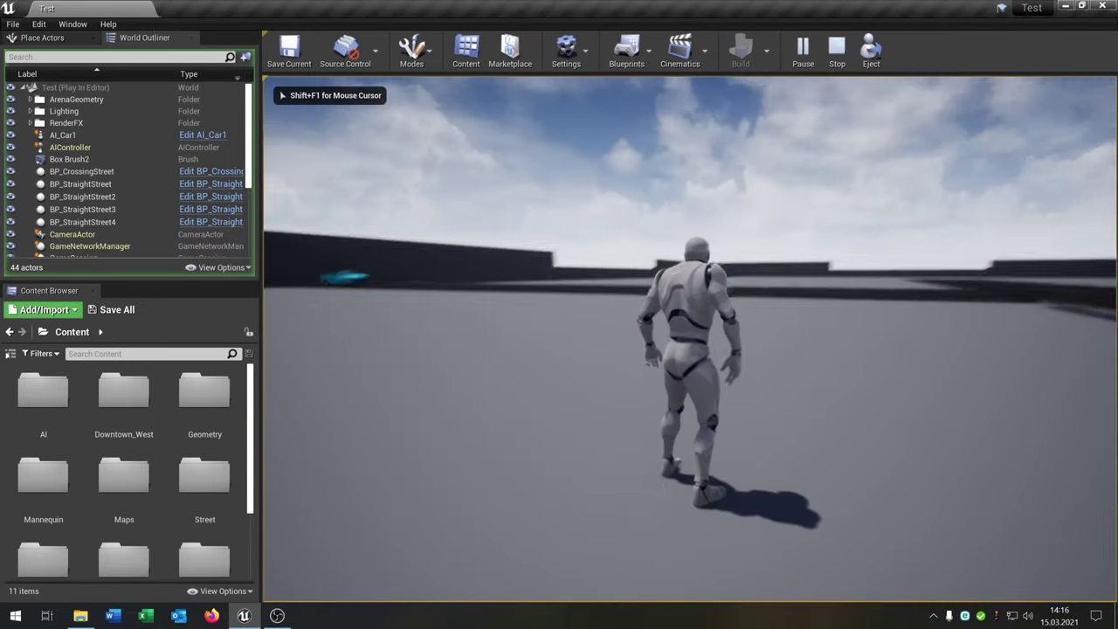
key(w)
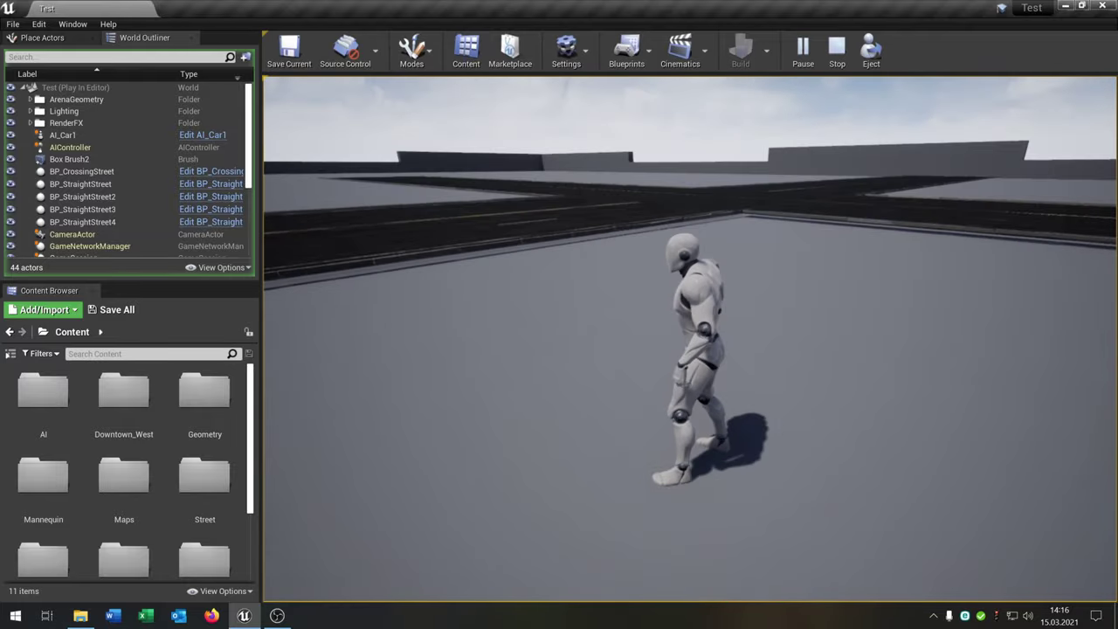
key(s)
key(w)
key(shift+F1)
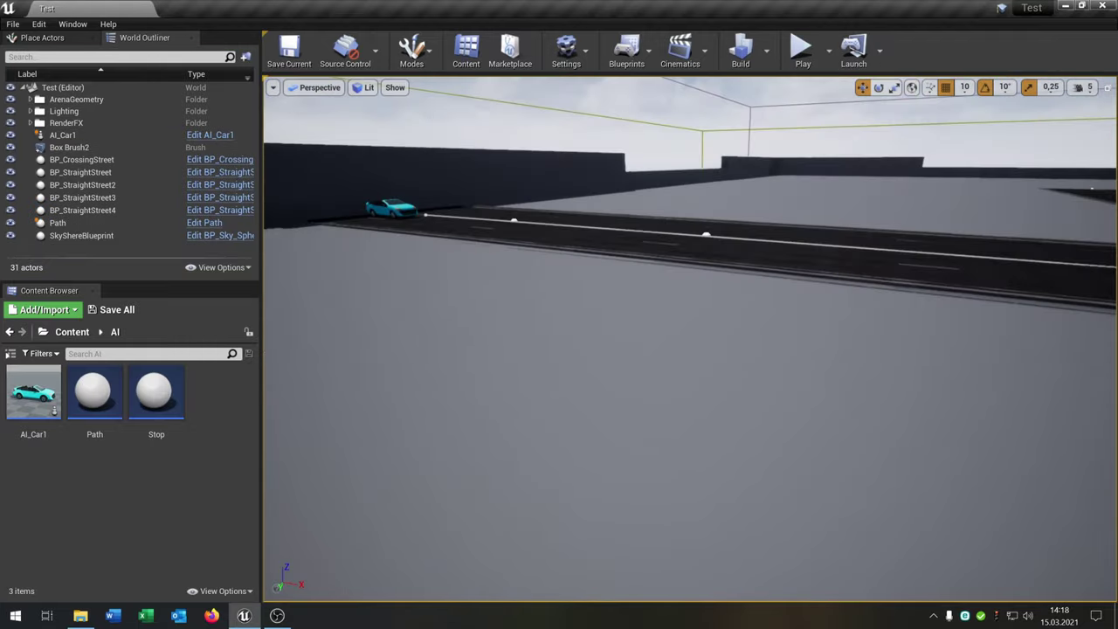
Duplicate the AI_Car1 blueprint in the AI folder as AI_Car2.
right_drag(690, 341, 629, 350)
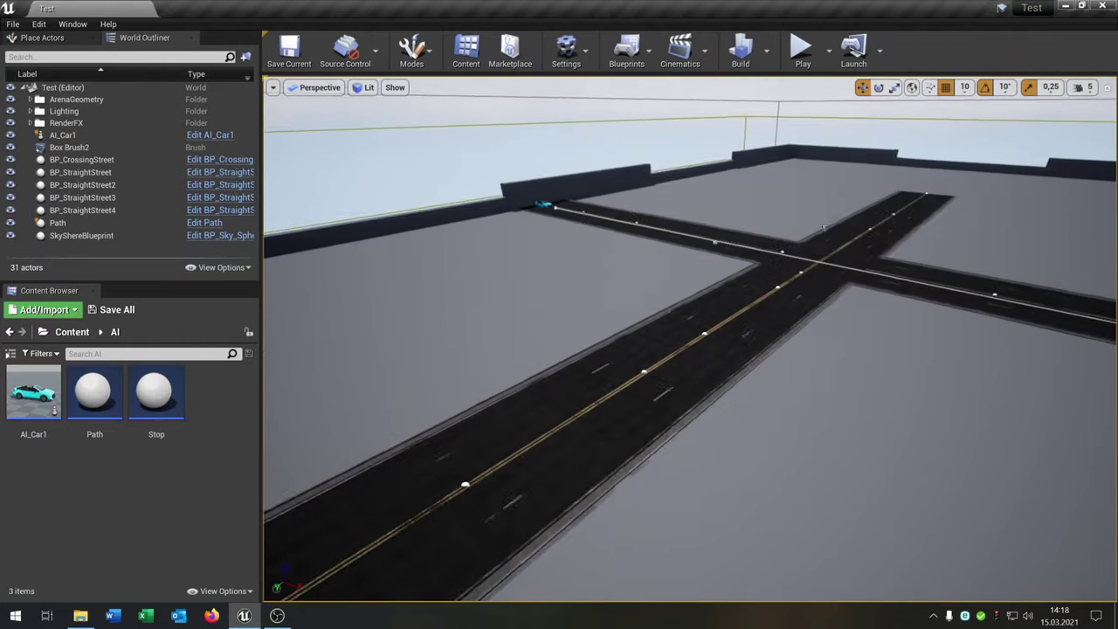
key(s)
right_drag(620, 216, 583, 193)
key(w)
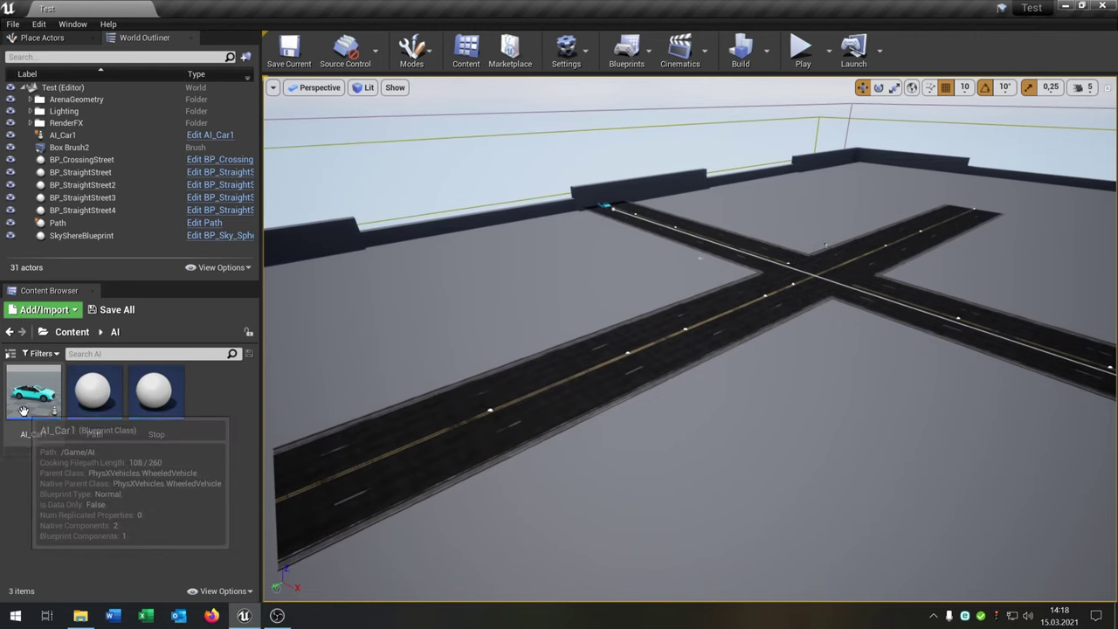
click(35, 398)
right_click(53, 437)
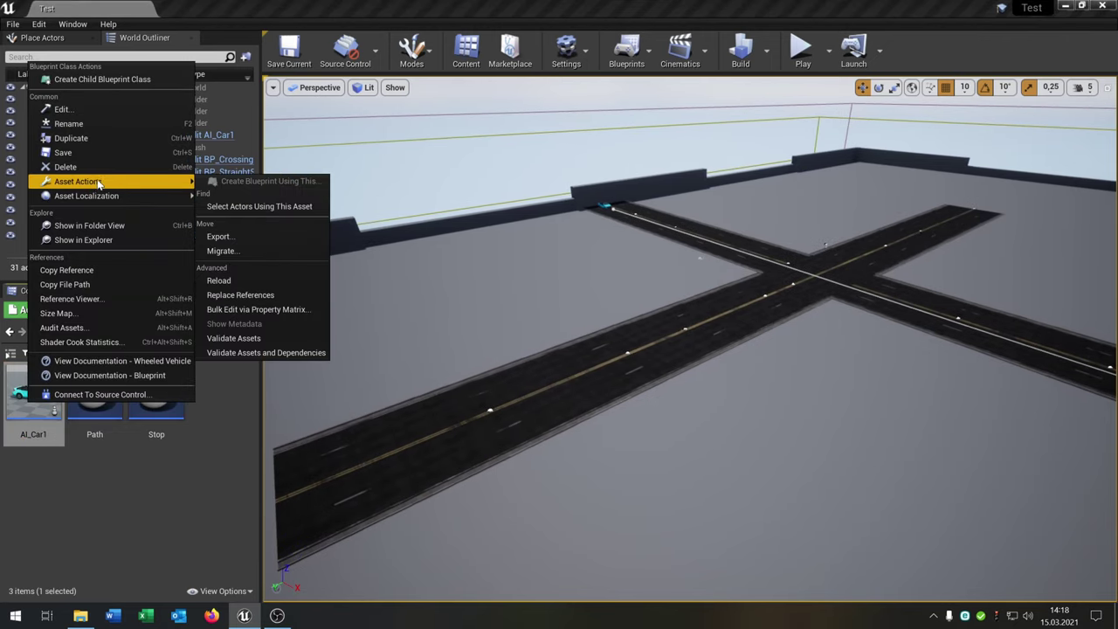
click(71, 138)
key(Return)
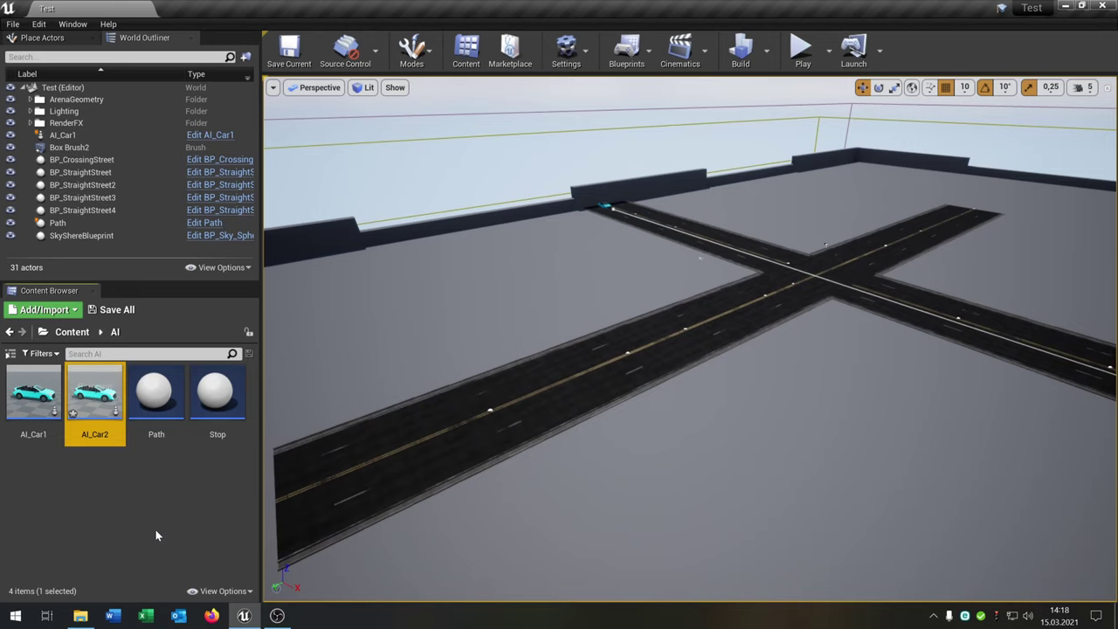
Open the AI_Car2 blueprint and display the Details of its root component.
double_click(103, 409)
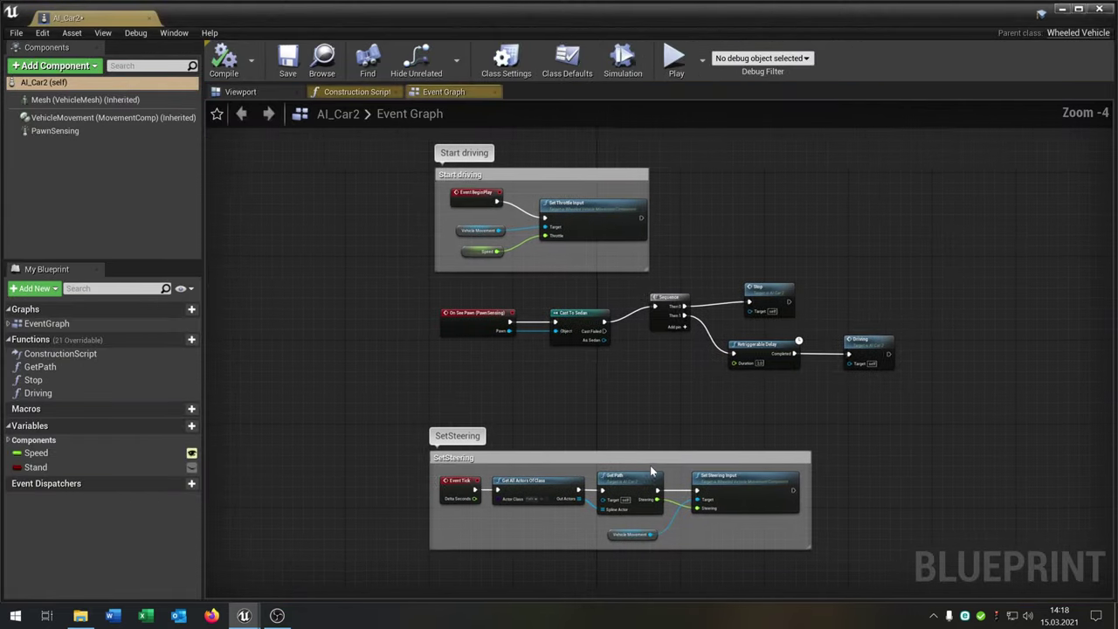
scroll(641, 249, down, 8)
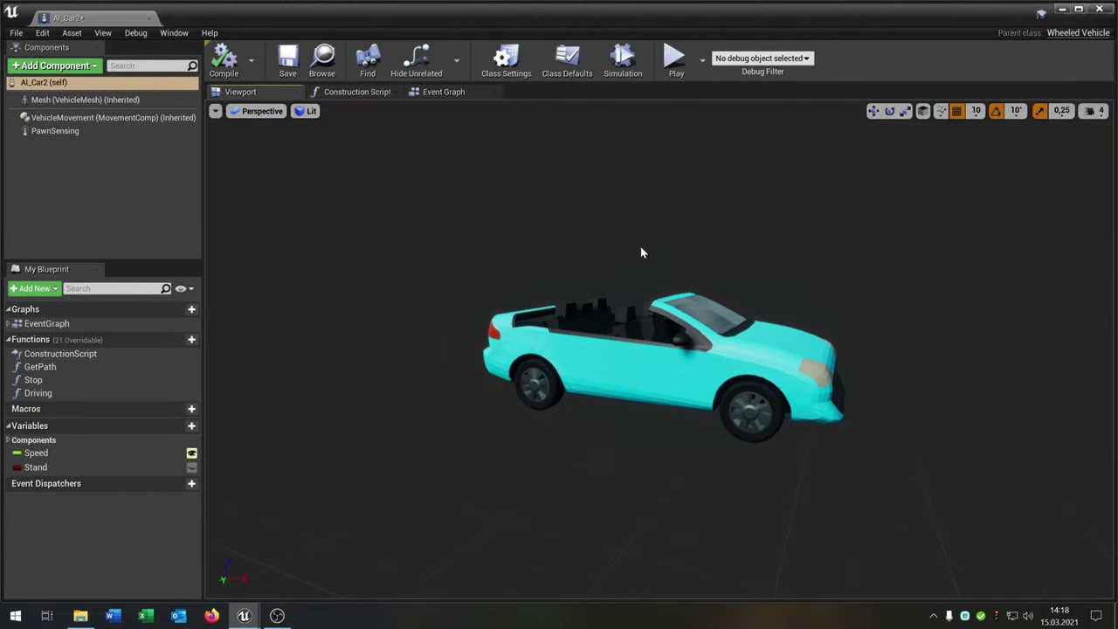
click(84, 86)
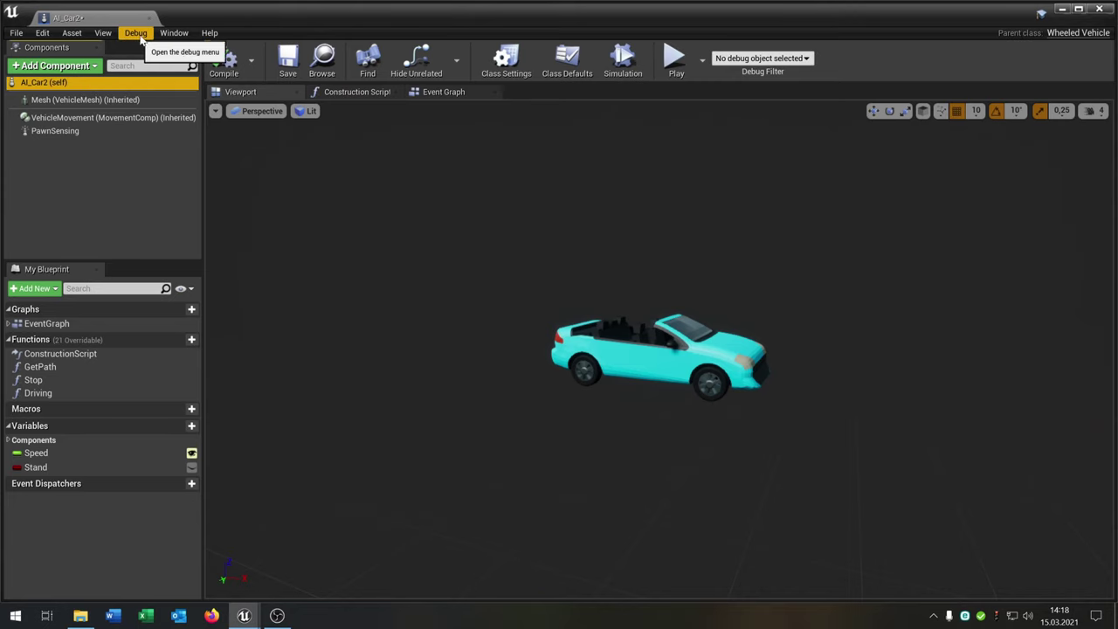
click(174, 33)
click(186, 74)
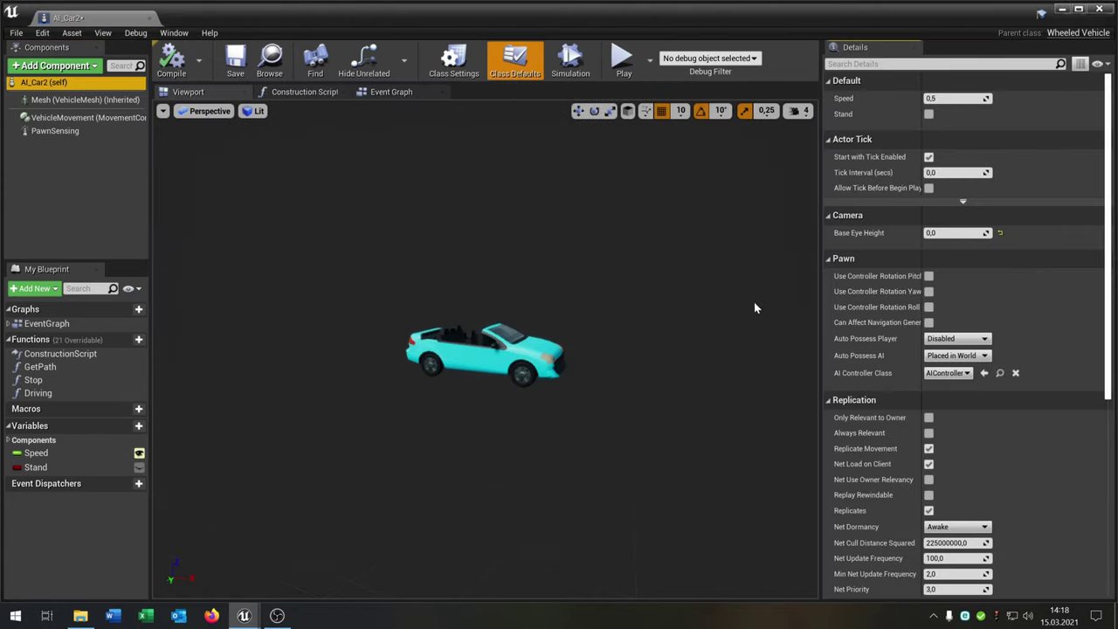
scroll(987, 425, down, 6)
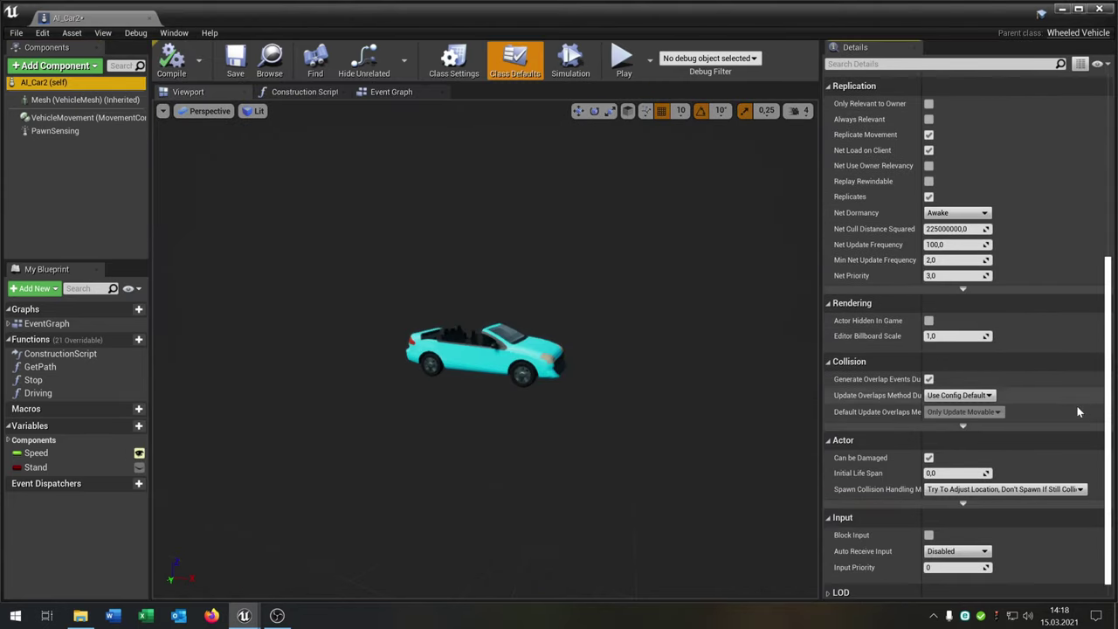
scroll(1036, 449, up, 6)
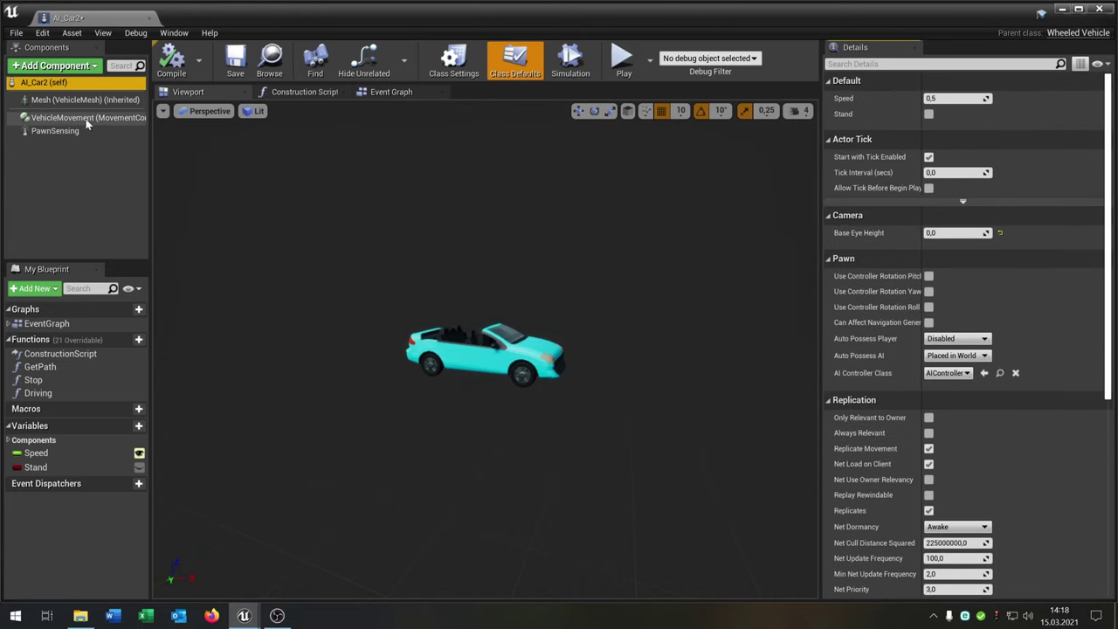
Set Element 2 of the AI_Car2 mesh materials to M_Vehicle_Sedan_Inst_TailLights, compile the blueprint and close it.
click(84, 99)
scroll(1063, 489, down, 5)
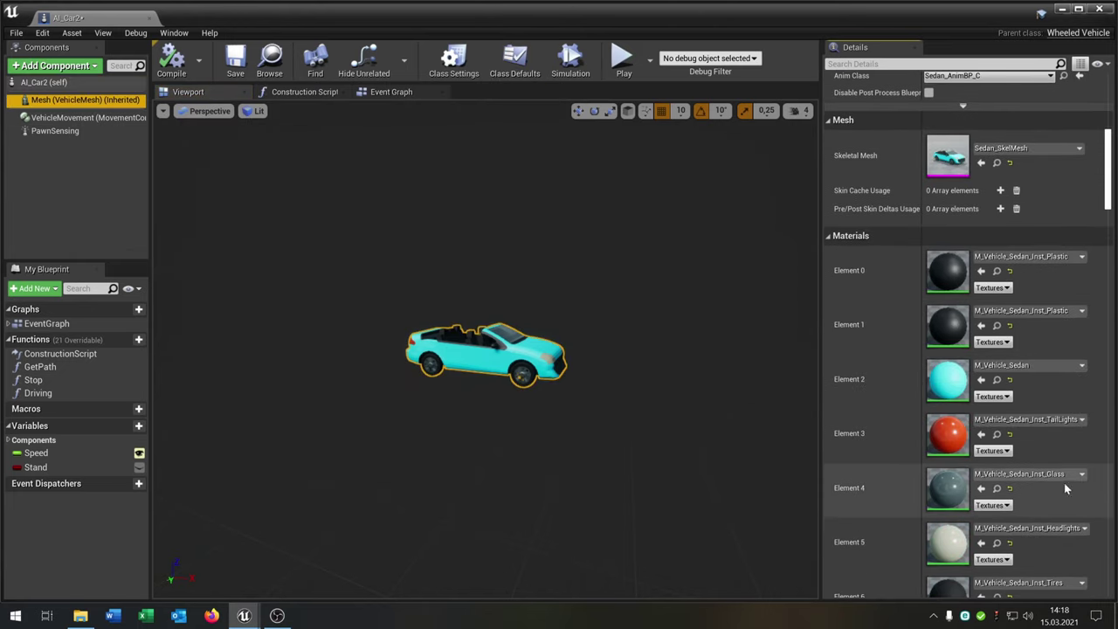
click(1026, 365)
scroll(1002, 298, down, 2)
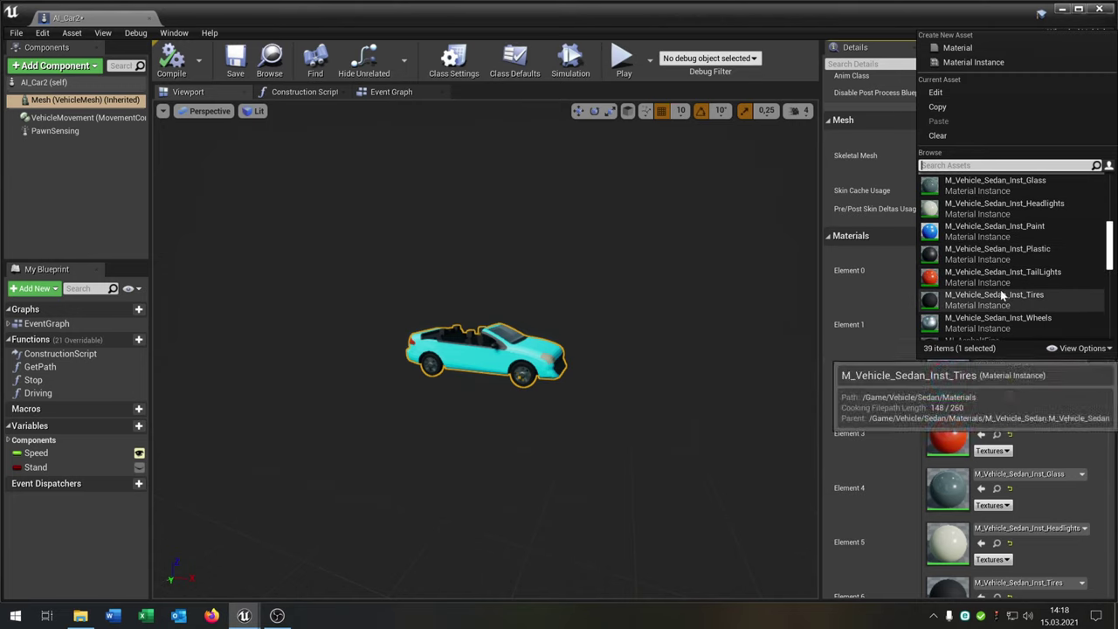
click(1002, 275)
scroll(371, 214, up, 5)
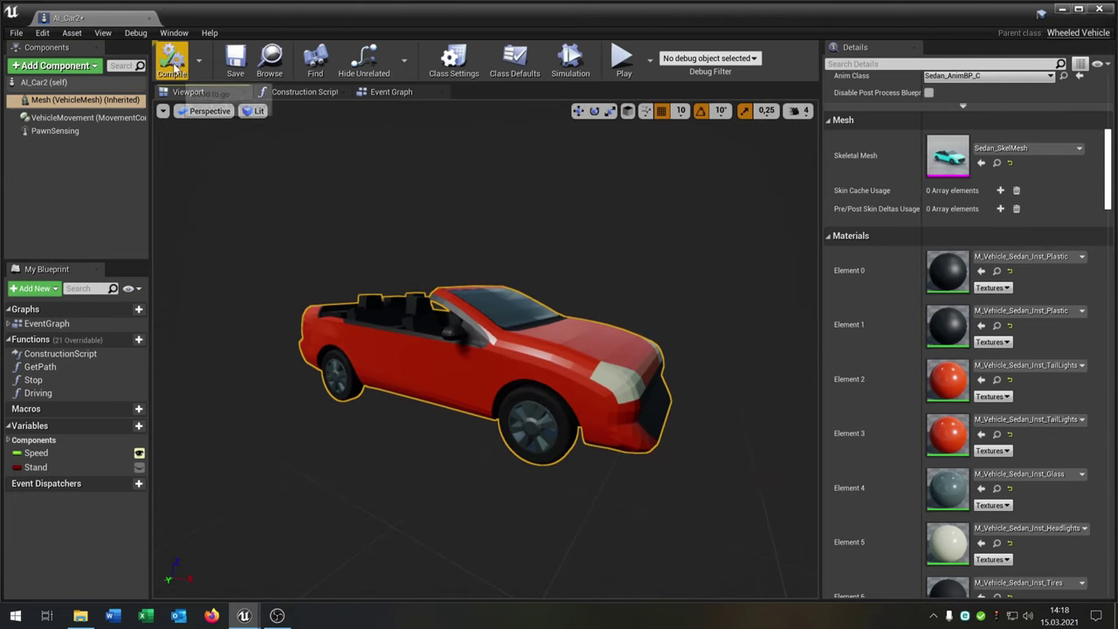
click(173, 62)
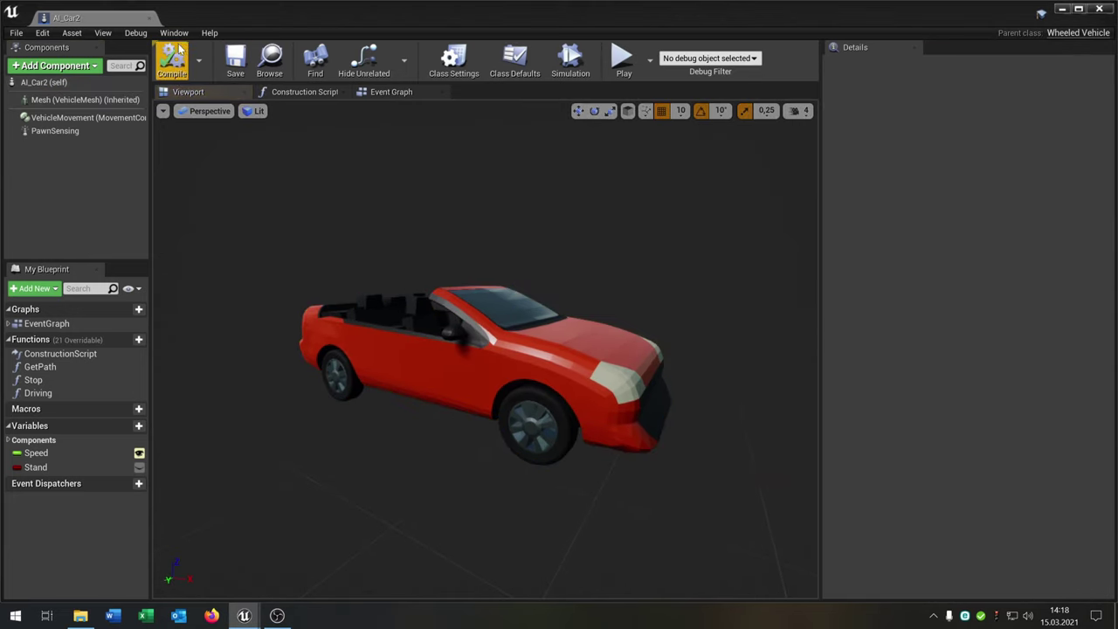
click(151, 20)
Place AI_Car2 in the right-hand lane at the outer end of the empty street, facing the crossing.
right_drag(420, 192, 323, 224)
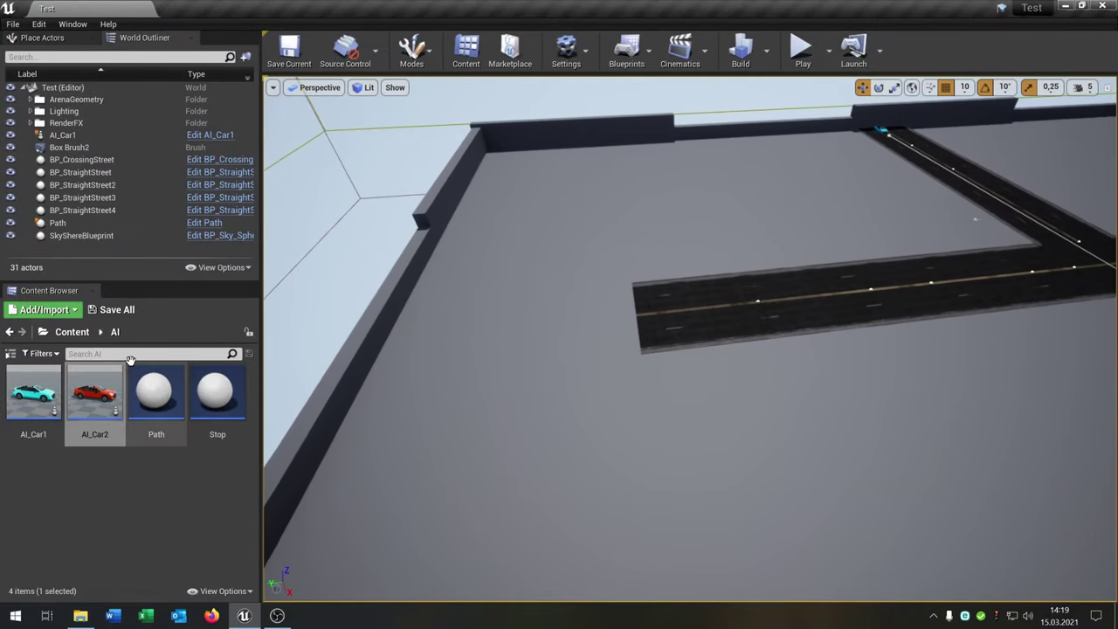
drag(102, 392, 659, 338)
key(w)
right_drag(730, 344, 786, 388)
right_drag(629, 332, 692, 354)
key(e)
drag(590, 370, 591, 323)
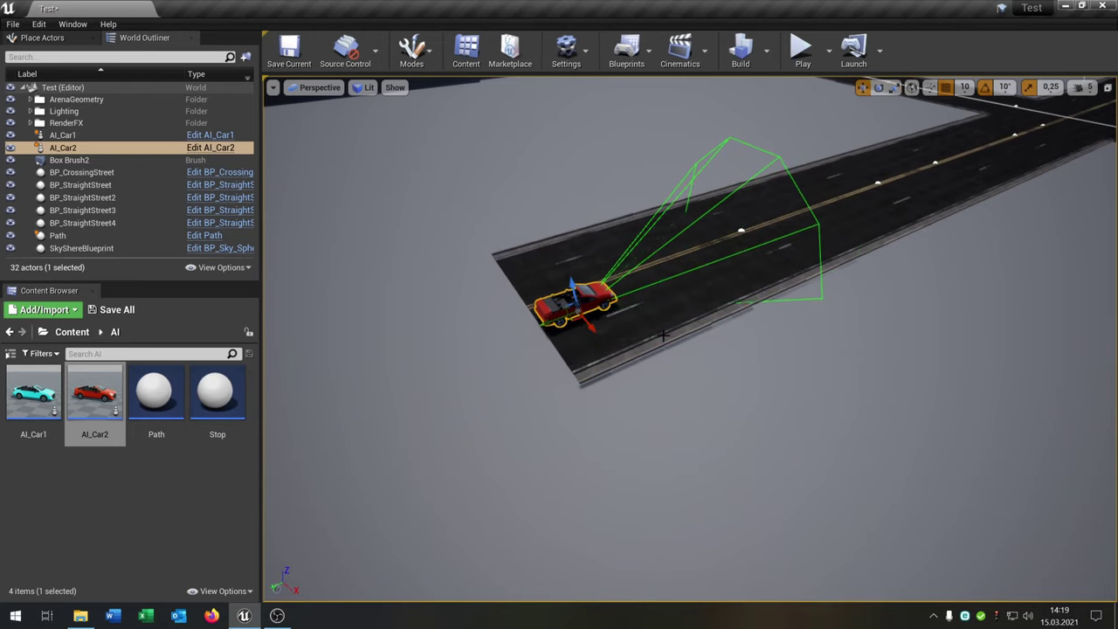
Look over the crossing and the routes of both cars in the level.
right_drag(664, 335, 708, 292)
key(Escape)
key(a)
right_drag(686, 343, 751, 340)
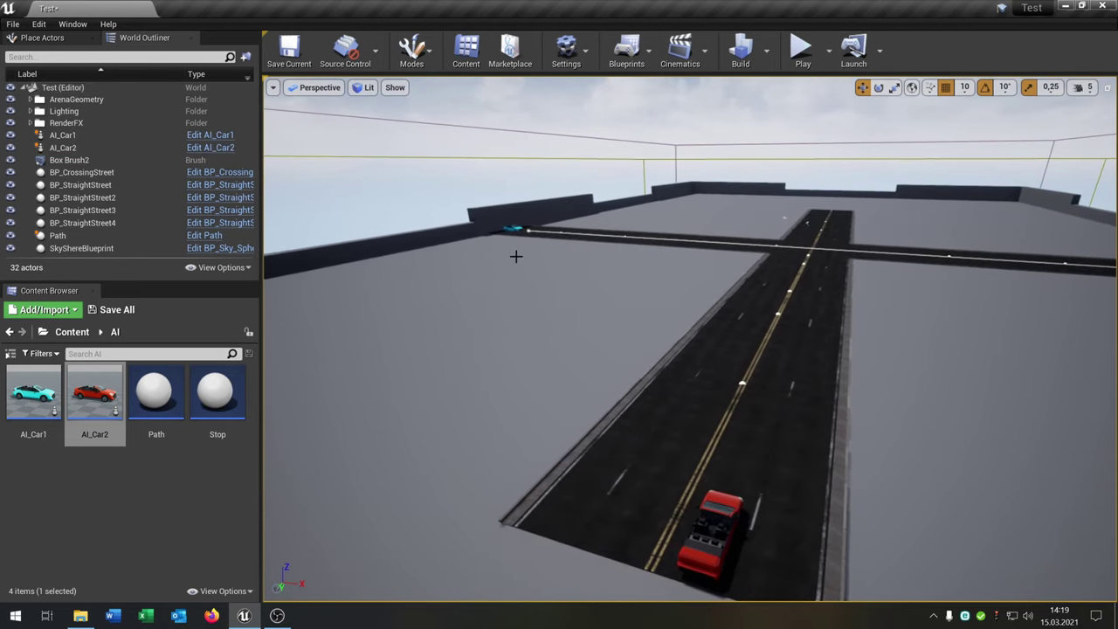
right_drag(515, 228, 736, 208)
right_drag(965, 204, 870, 199)
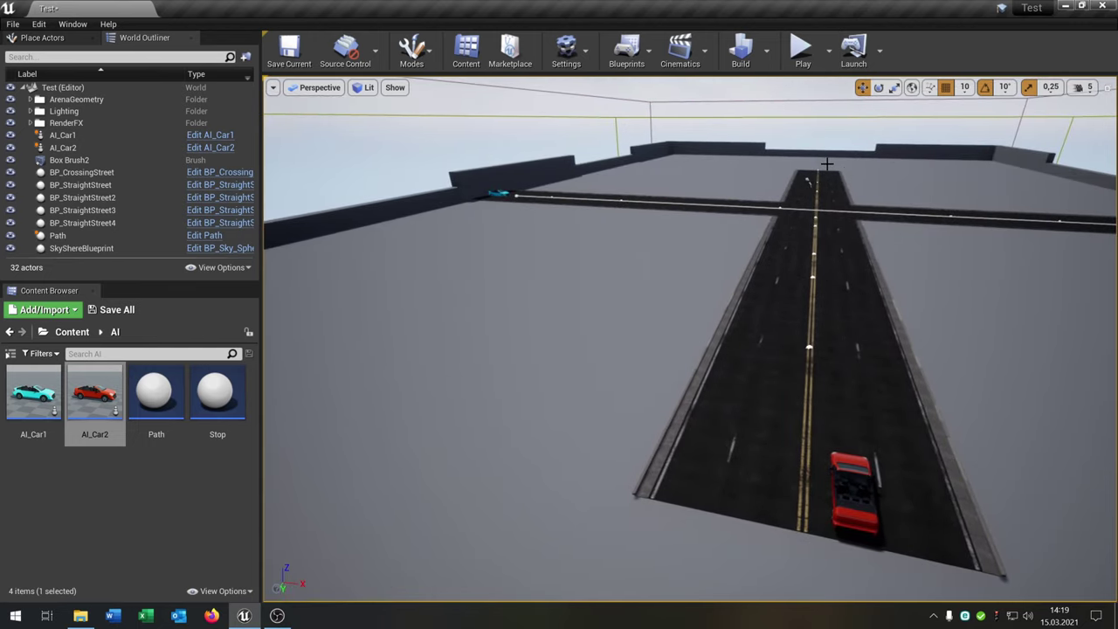
right_drag(826, 164, 934, 190)
right_drag(352, 524, 515, 540)
Duplicate the Path blueprint in the AI folder to give the second car its own route.
drag(157, 397, 273, 536)
right_click(174, 389)
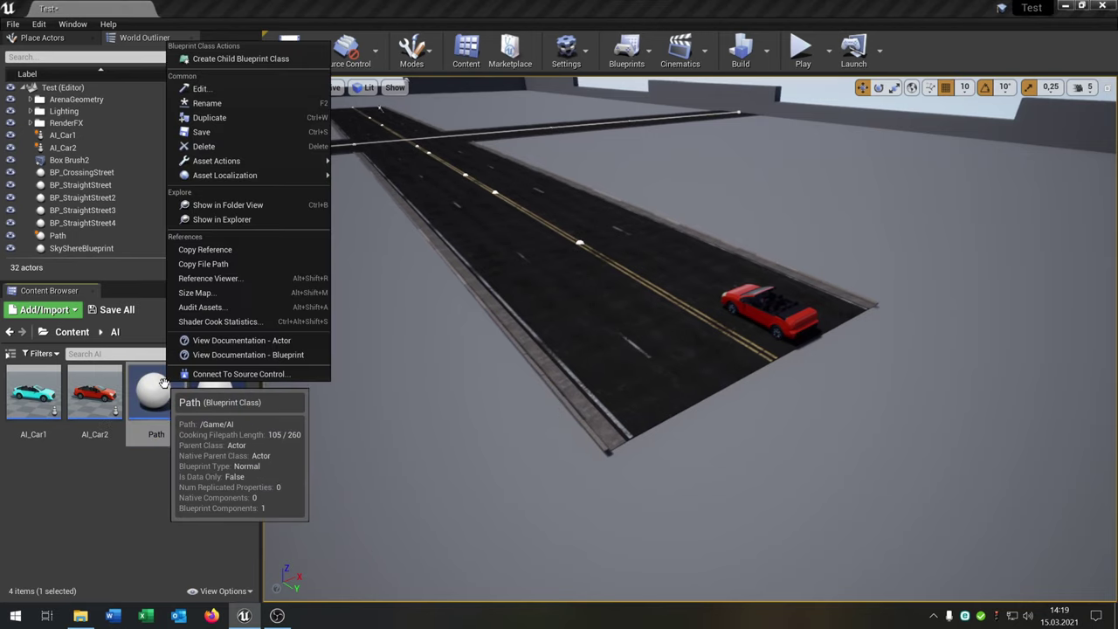
click(267, 116)
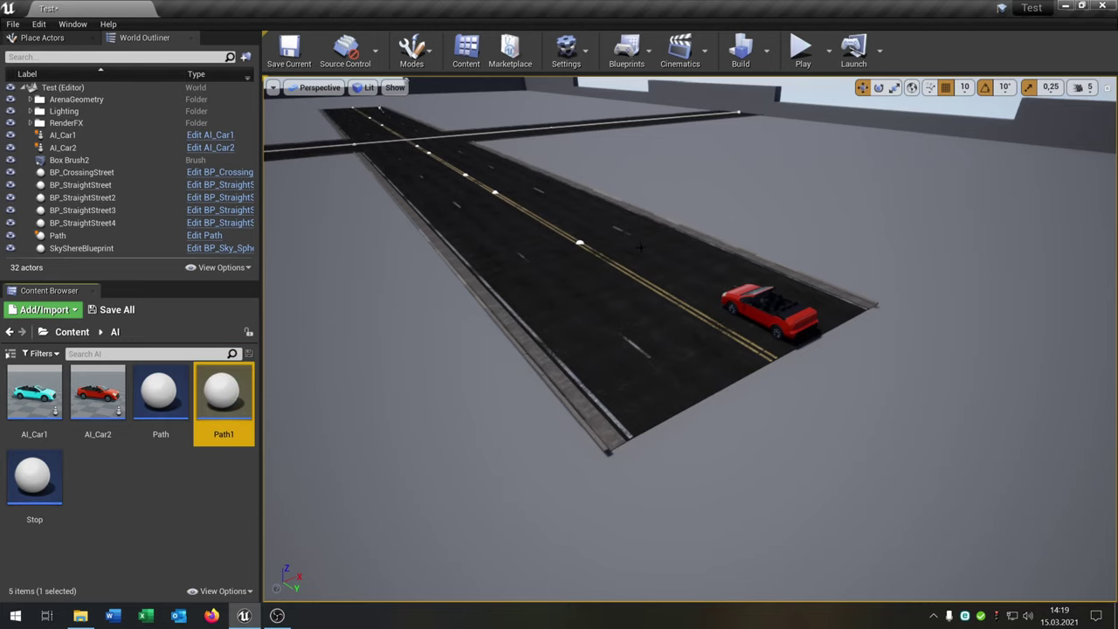
Place Path1 on the lane in front of AI_Car2 and rotate it to align with the street.
mouse_move(640, 248)
right_down()
mouse_move(611, 166)
mouse_move(640, 250)
right_up()
key(w)
drag(222, 396, 704, 453)
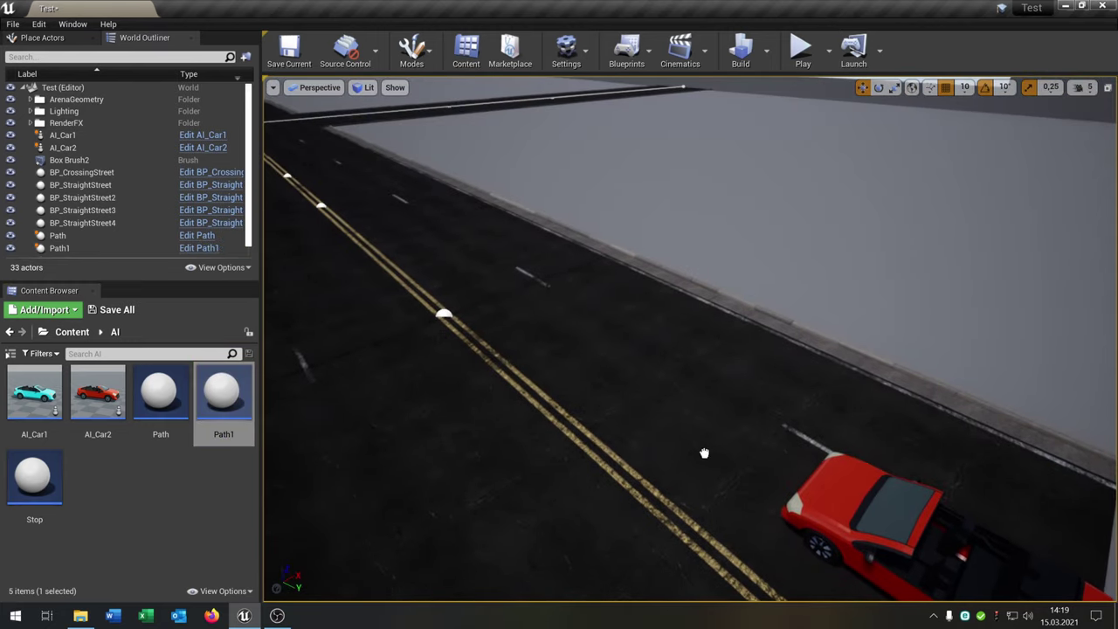
click(701, 457)
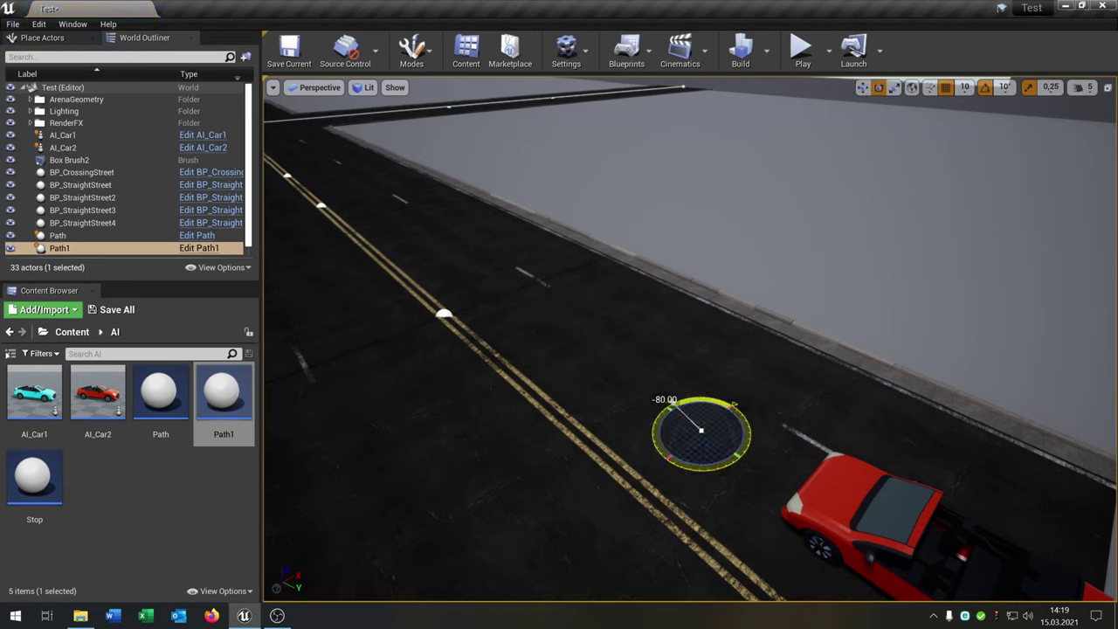
right_drag(589, 466, 668, 471)
Extend the Path1 spline along AI_Car2's lane, across the crossing and past the far street end, and save the level.
key(a)
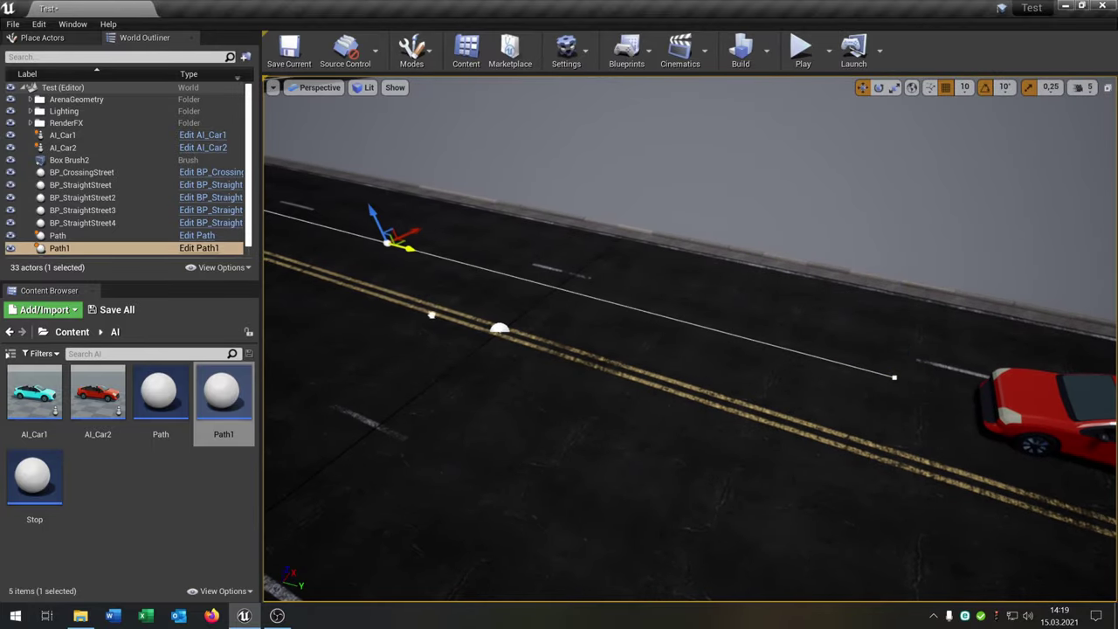
key(a)
right_drag(432, 314, 678, 267)
key(s)
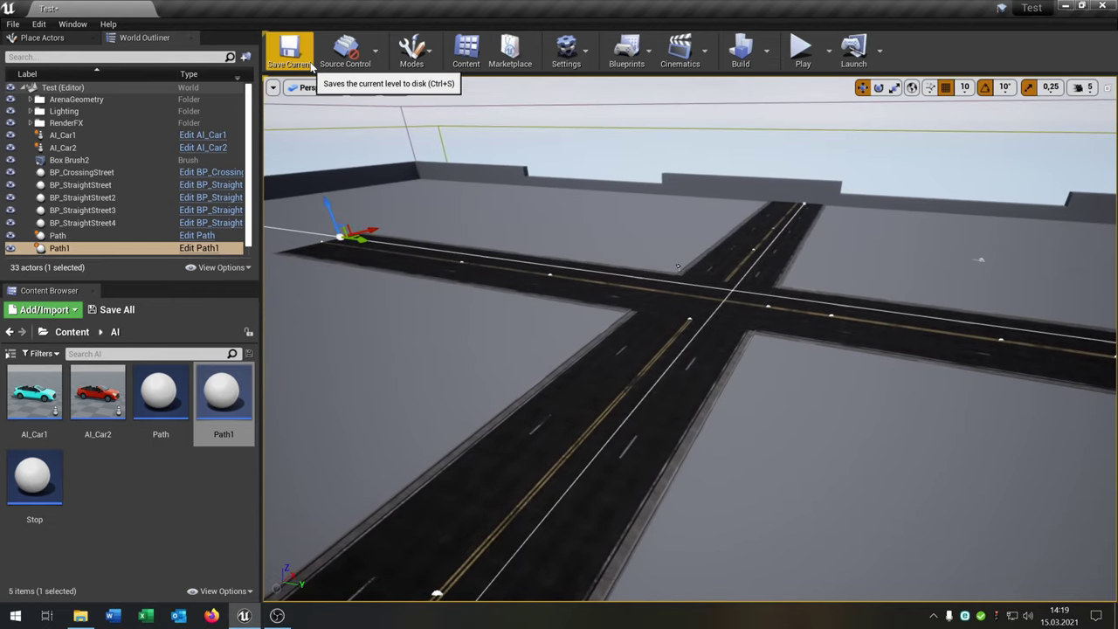
click(289, 48)
In the AI_Car2 Event Graph, set the Actor Class of Get All Actors Of Class to Path 1.
right_drag(571, 222, 571, 222)
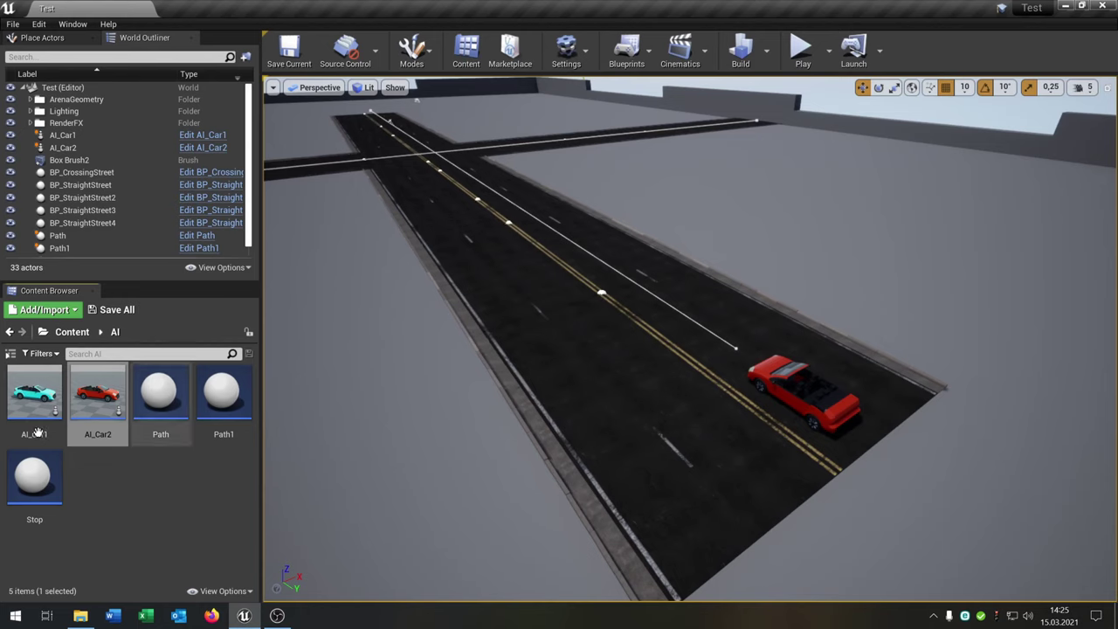
double_click(98, 394)
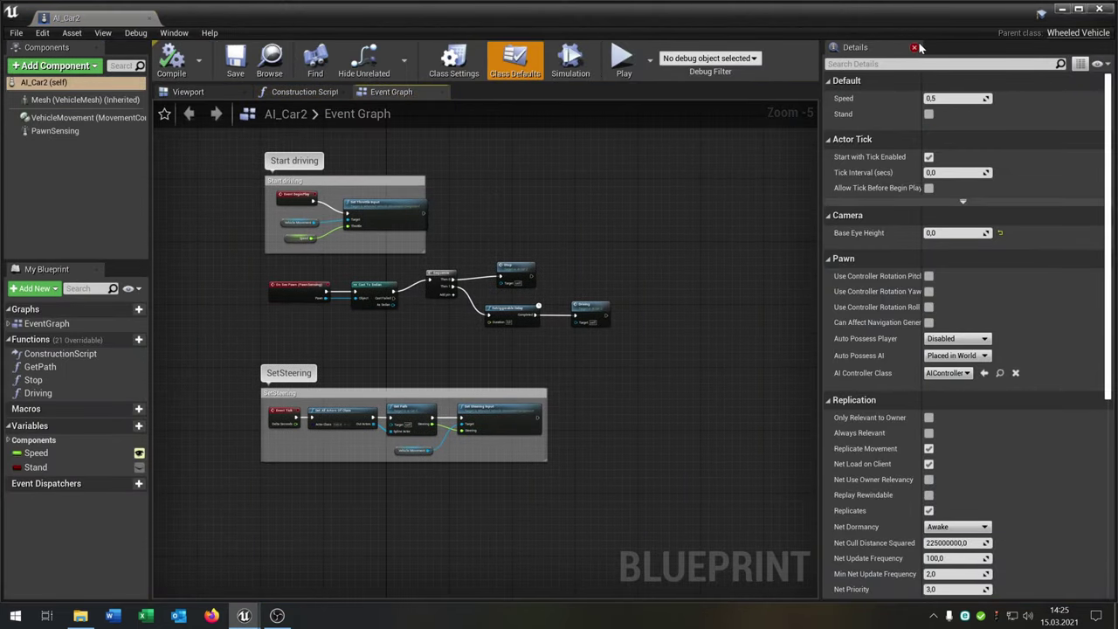
click(914, 48)
scroll(580, 366, up, 5)
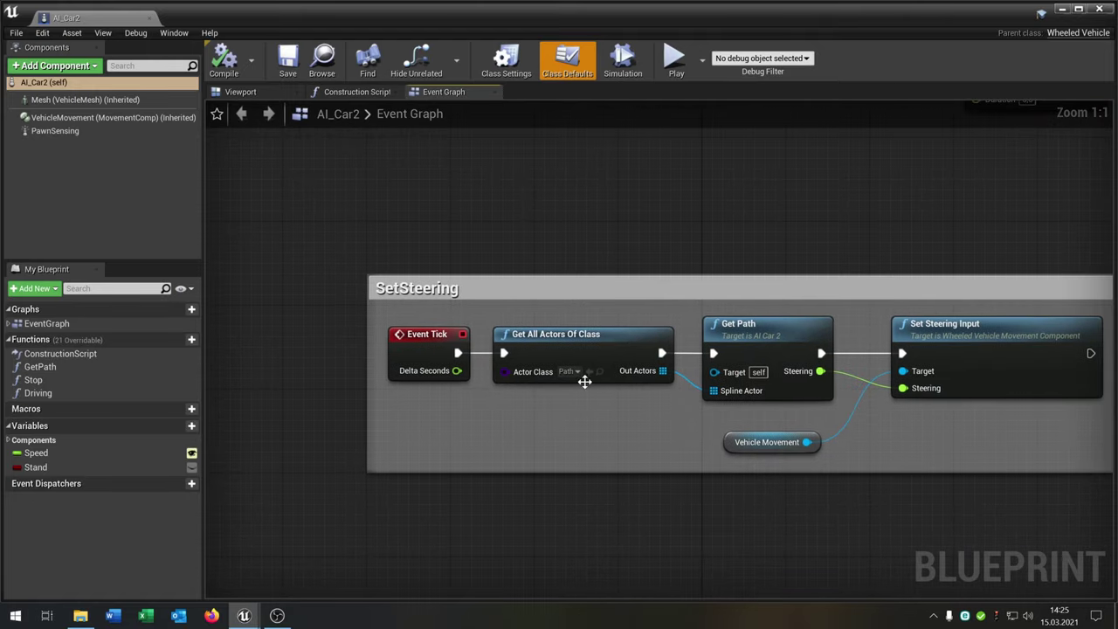
click(569, 372)
text(P)
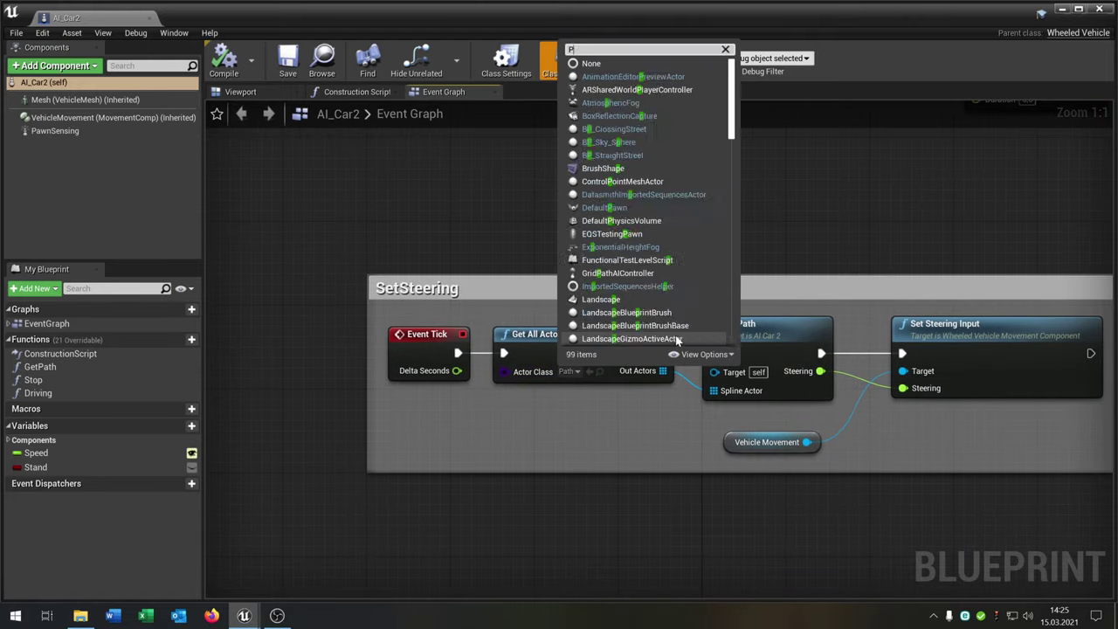
text(ath)
click(591, 441)
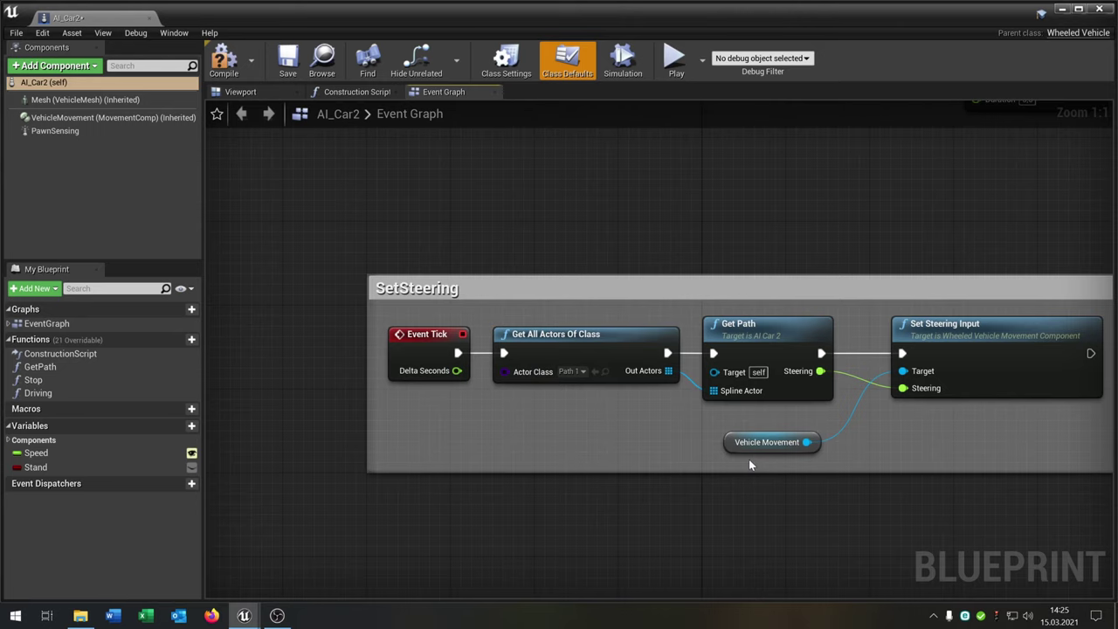
right_drag(748, 459, 652, 471)
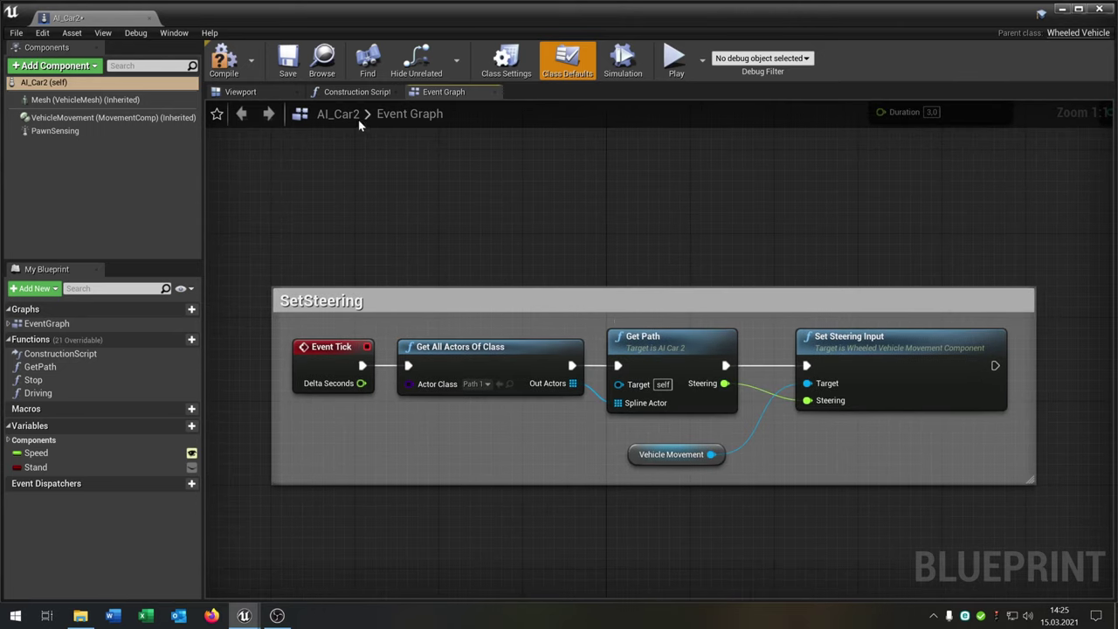
Change the SplineActor input type of AI_Car2's GetPath function to a Path 1 object reference.
double_click(40, 367)
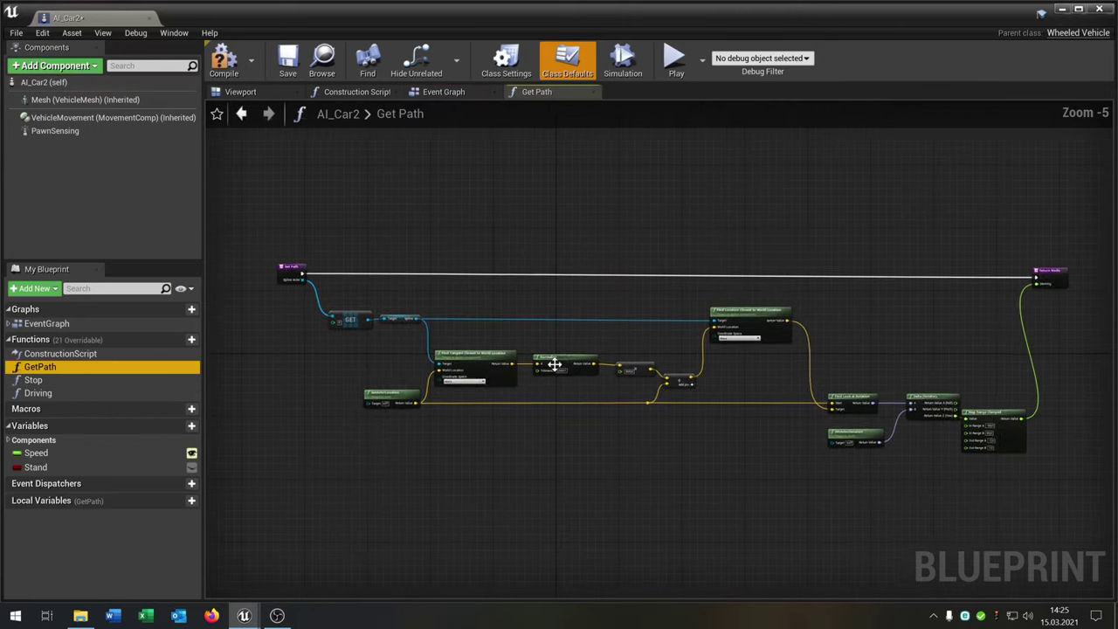
scroll(366, 307, up, 5)
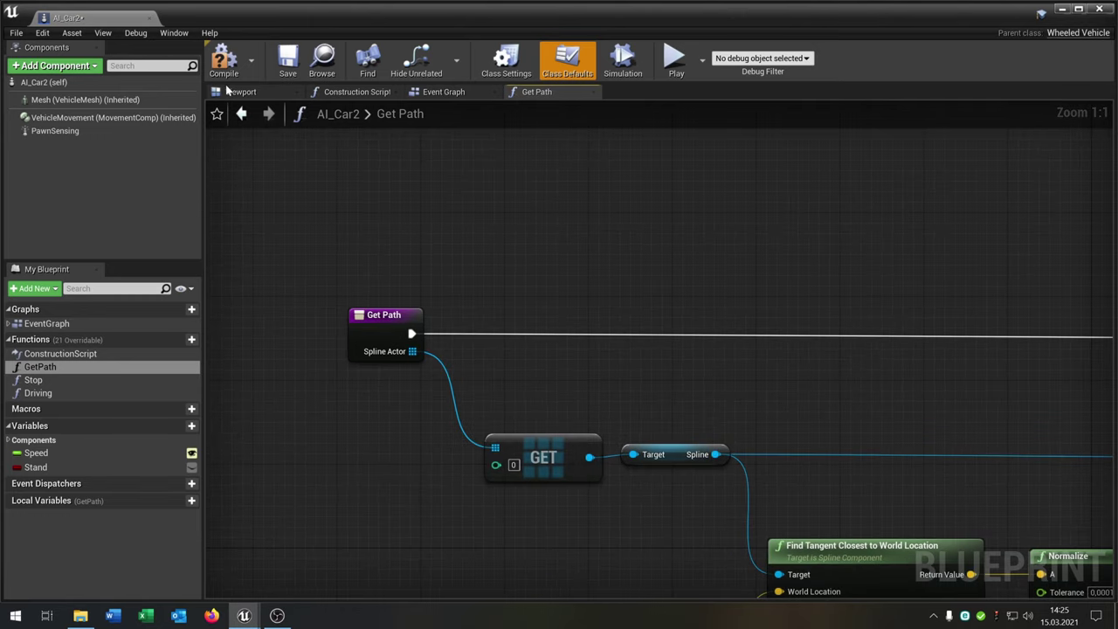
click(174, 32)
click(188, 68)
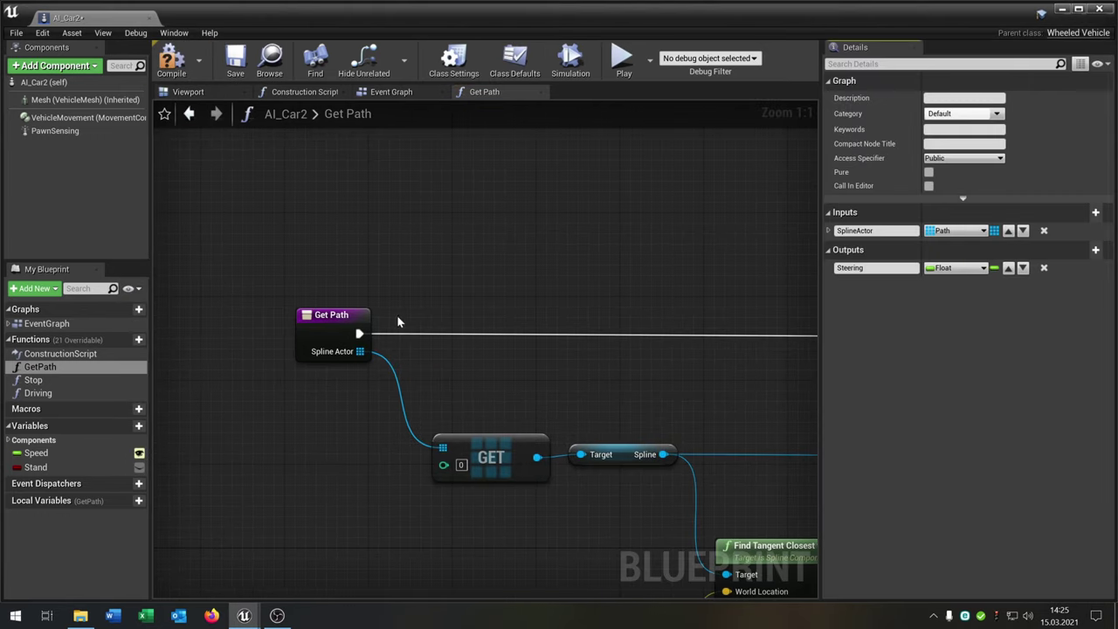
click(965, 273)
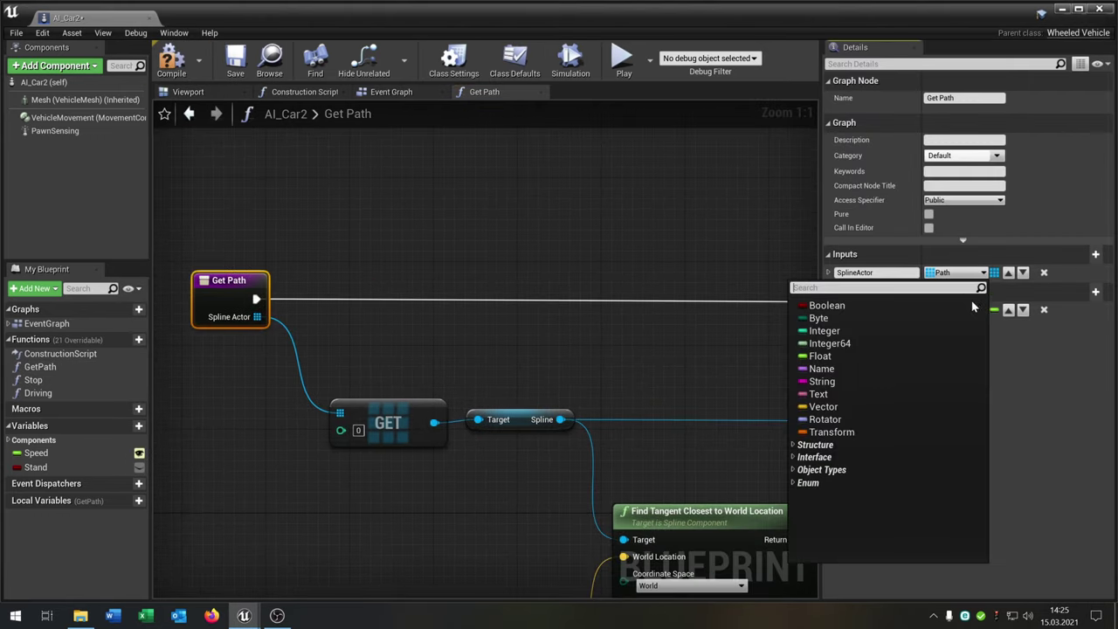
text(Path)
mouse_move(856, 510)
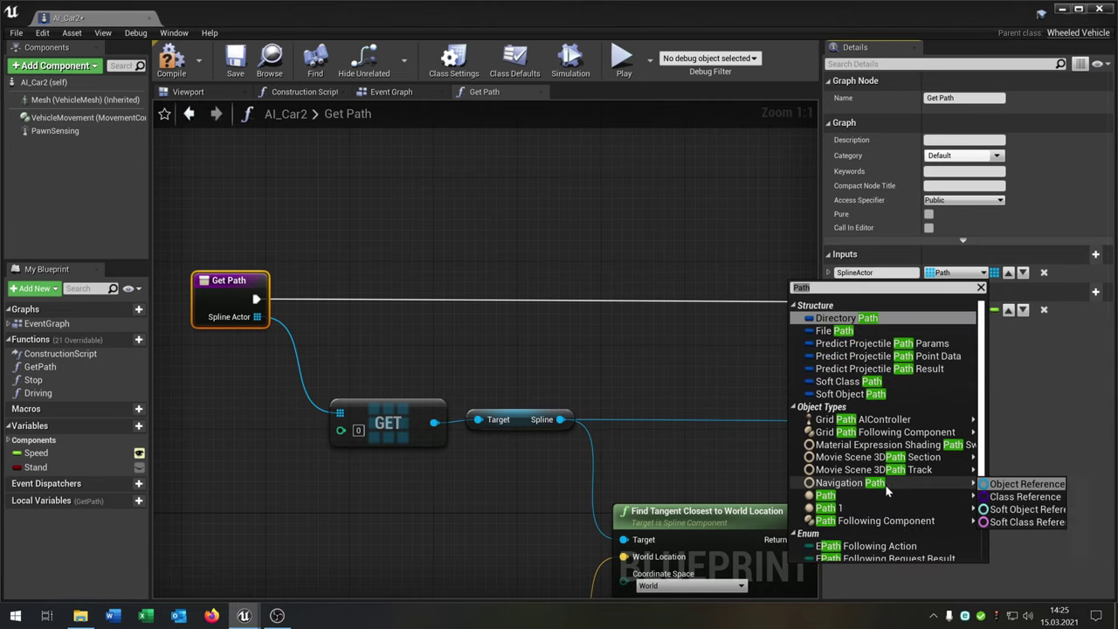
click(987, 509)
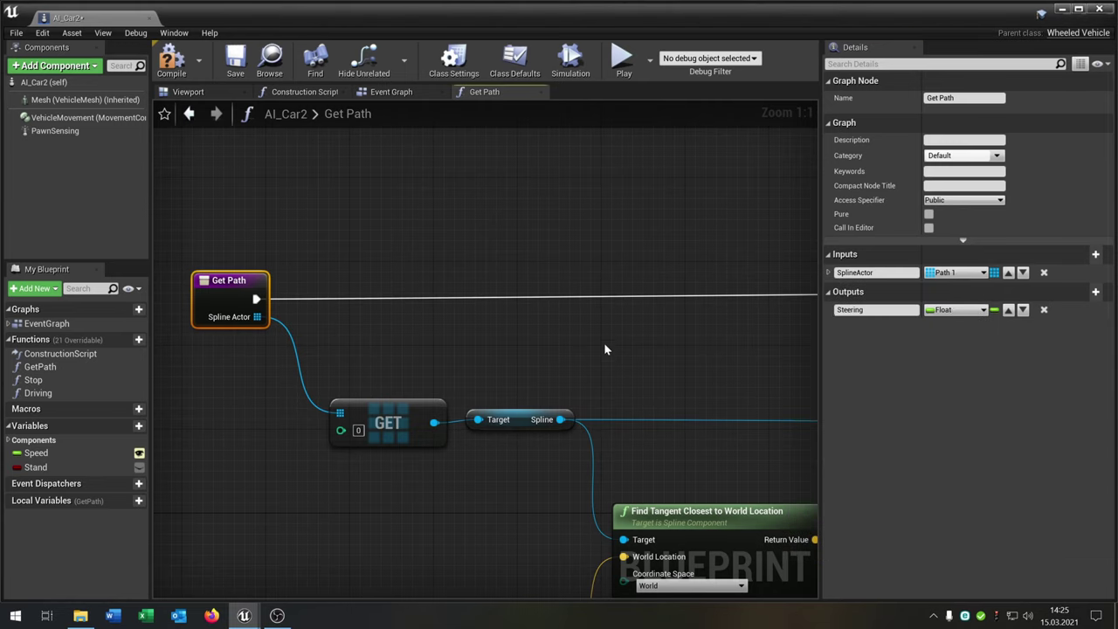
click(915, 48)
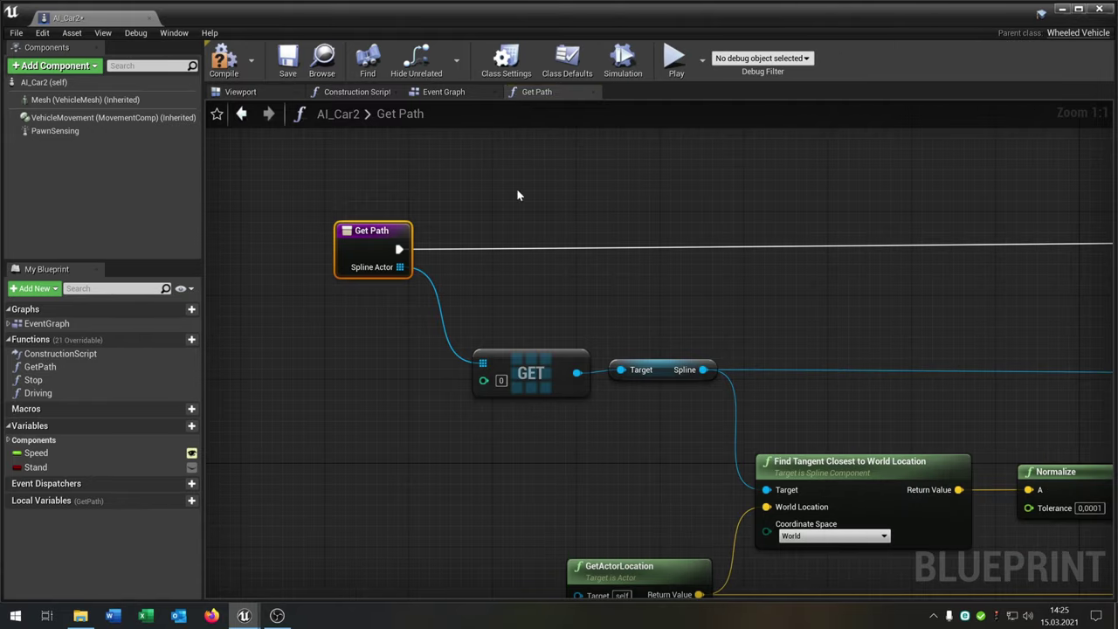
Compile AI_Car2 and delete the old GET and Spline nodes in the Get Path function.
click(225, 63)
scroll(562, 295, down, 3)
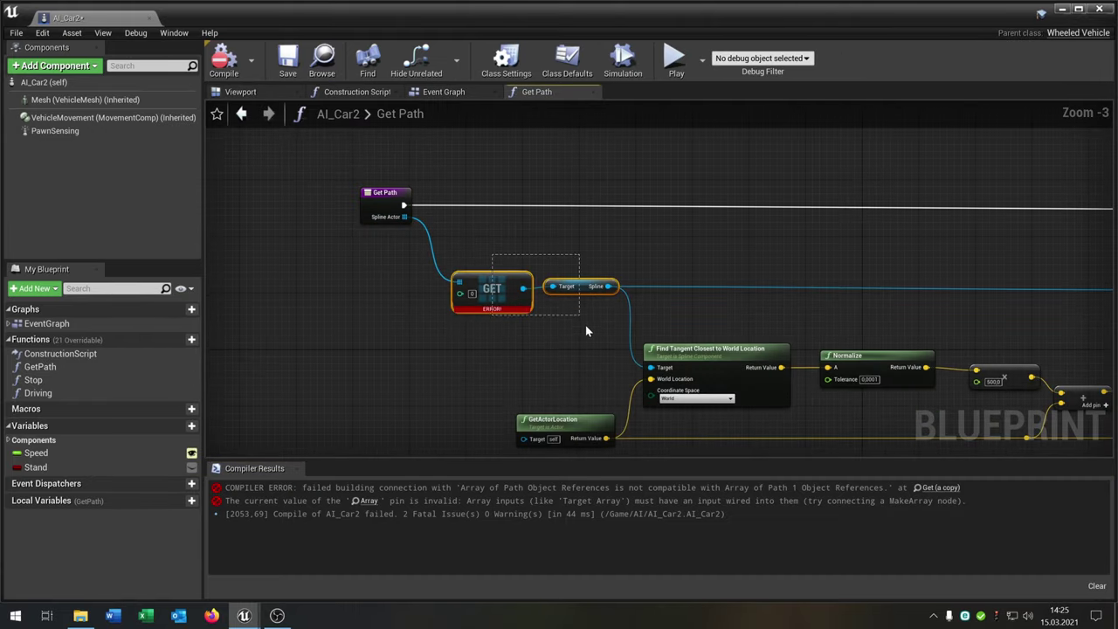
key(Delete)
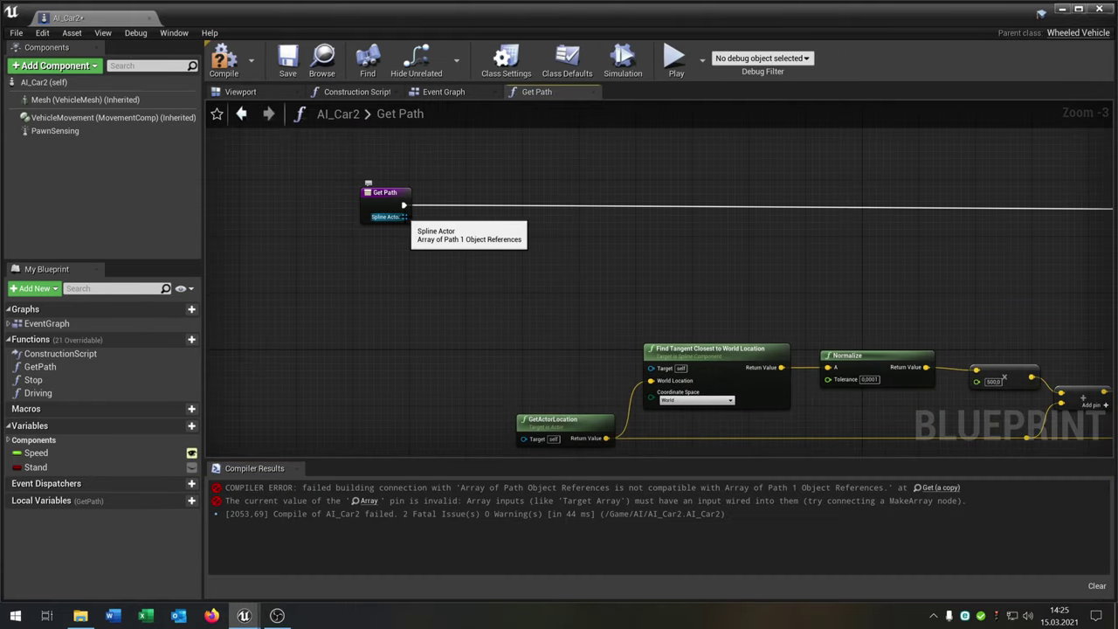
In AI_Car2's Get Path function, get the Spline of Spline Actor array element 0 and connect it to Find Tangent Closest to World Location's Target.
drag(403, 216, 465, 286)
text(get)
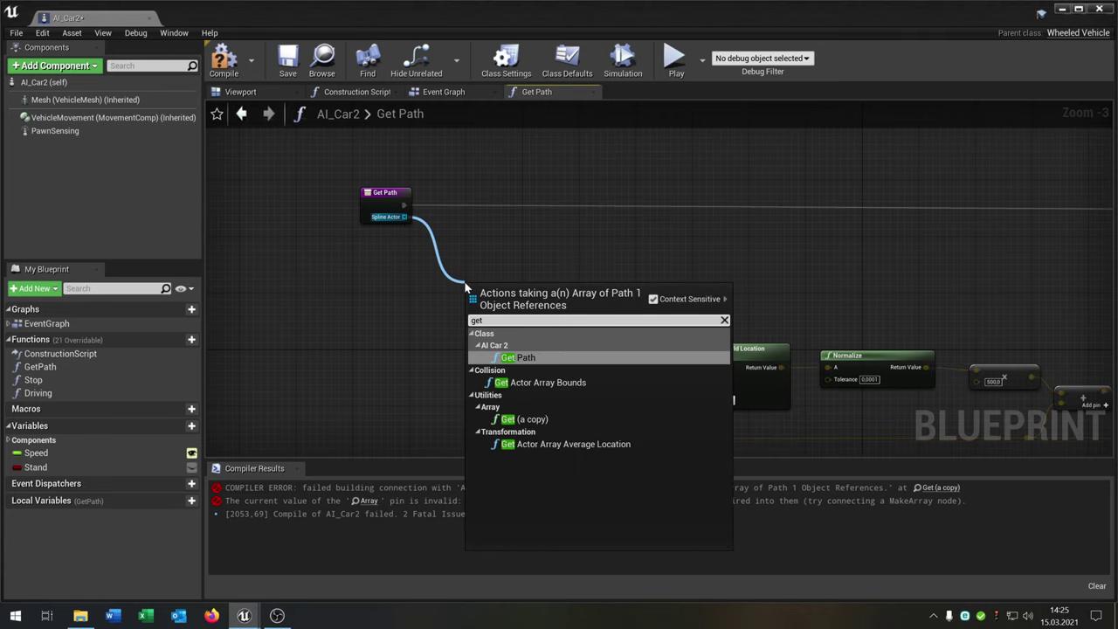
click(561, 417)
drag(516, 299, 534, 325)
text(spli)
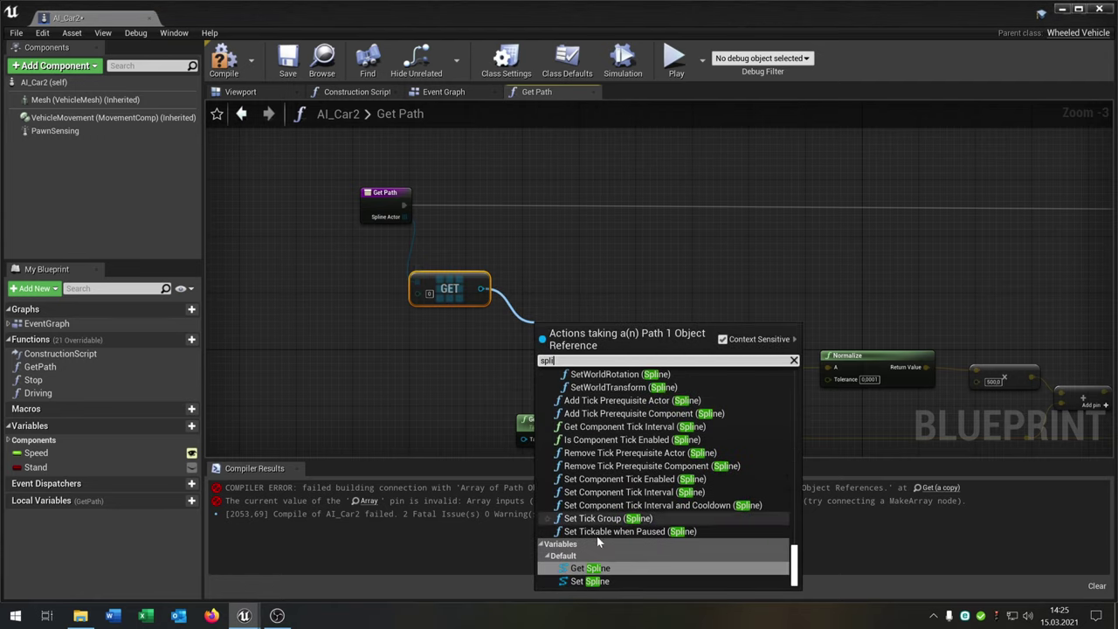
click(606, 567)
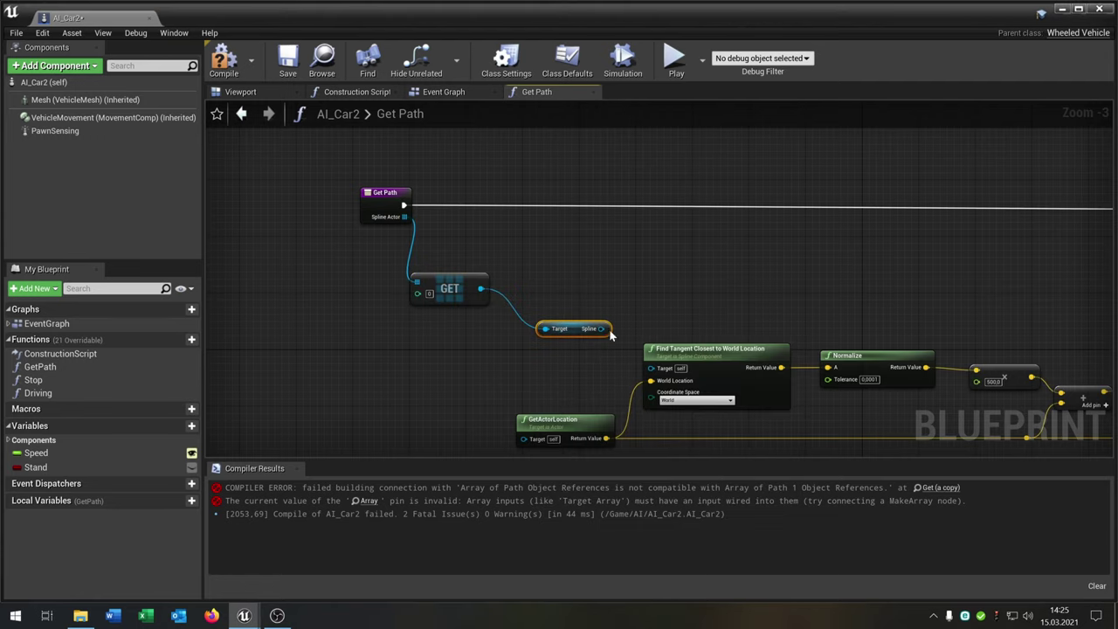
drag(606, 328, 650, 367)
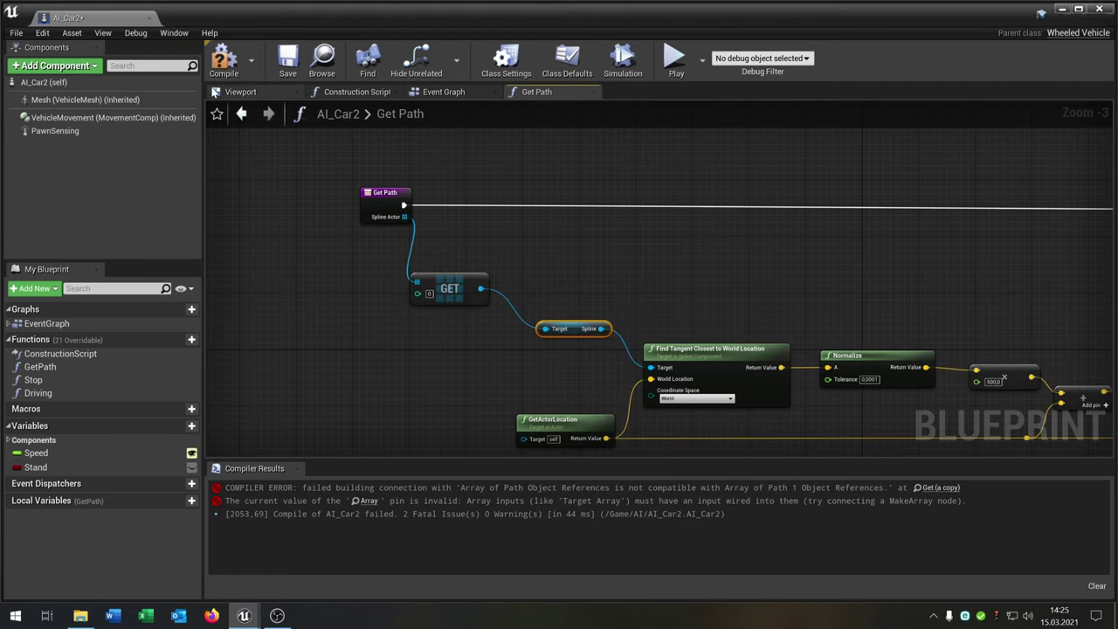
Connect the Spline reference to the Target of Find Location Closest to World Location, and compile and save AI_Car2.
click(223, 59)
click(288, 60)
scroll(589, 241, down, 2)
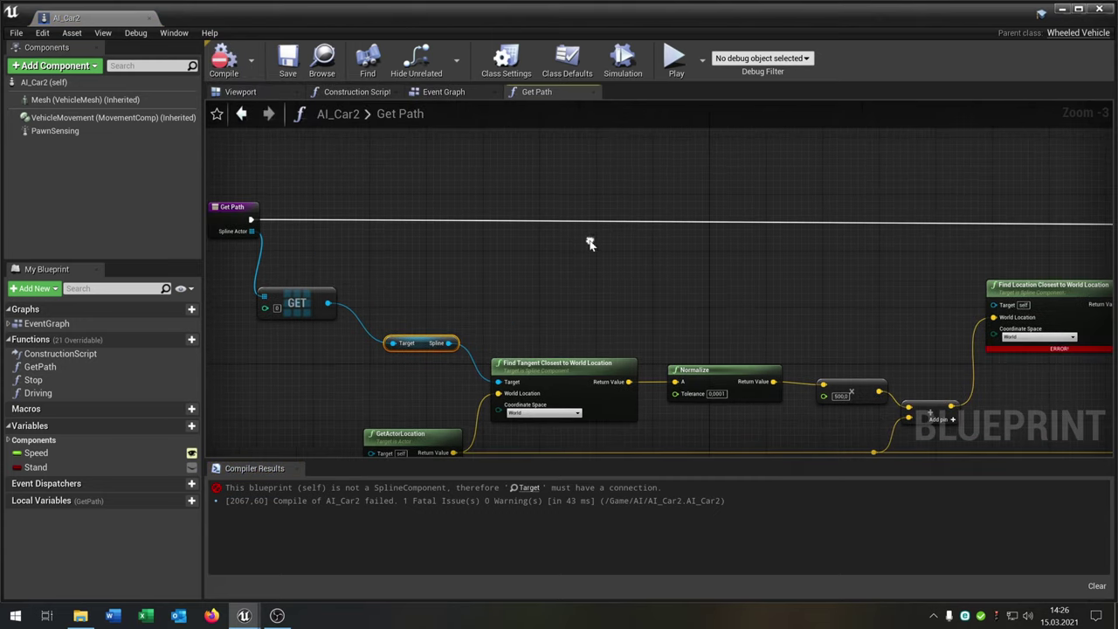
scroll(676, 265, up, 4)
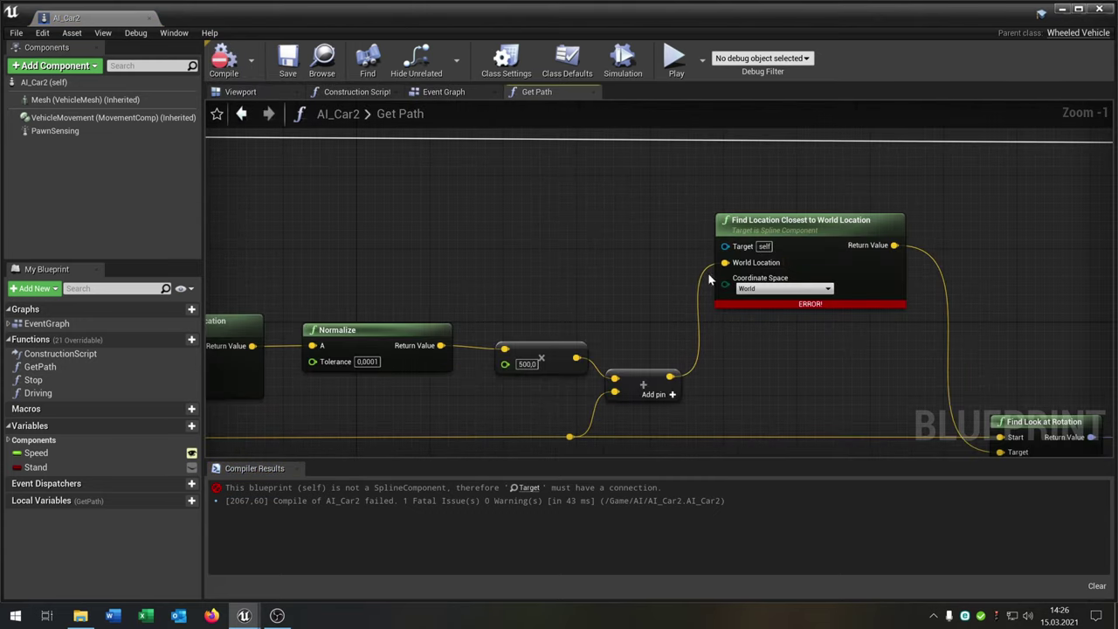
scroll(709, 279, down, 3)
drag(310, 282, 554, 283)
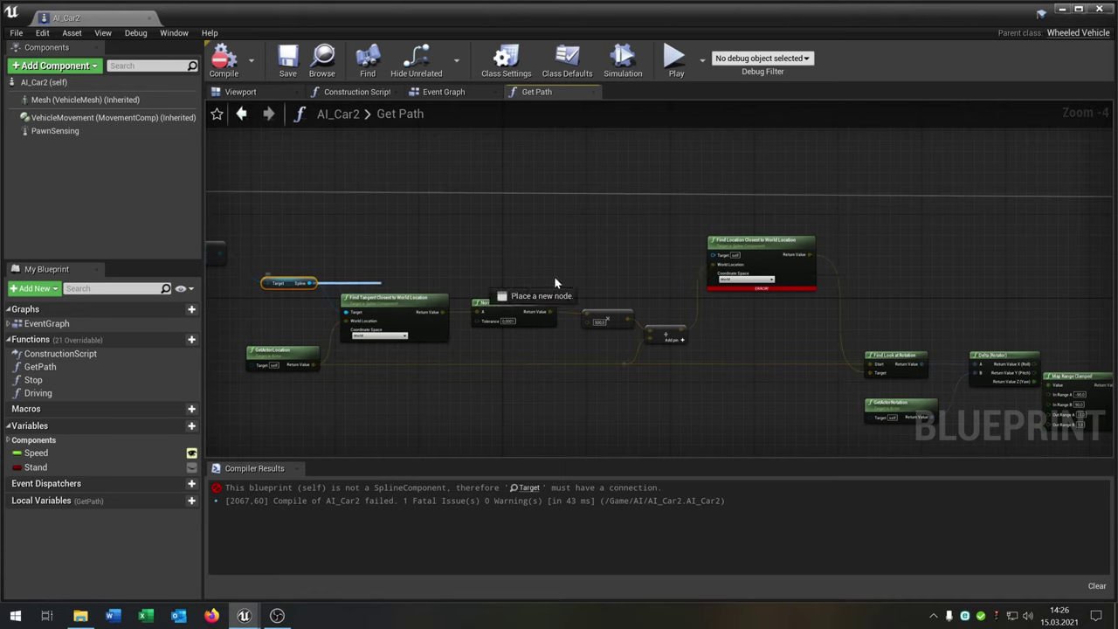
drag(728, 253, 727, 254)
click(223, 58)
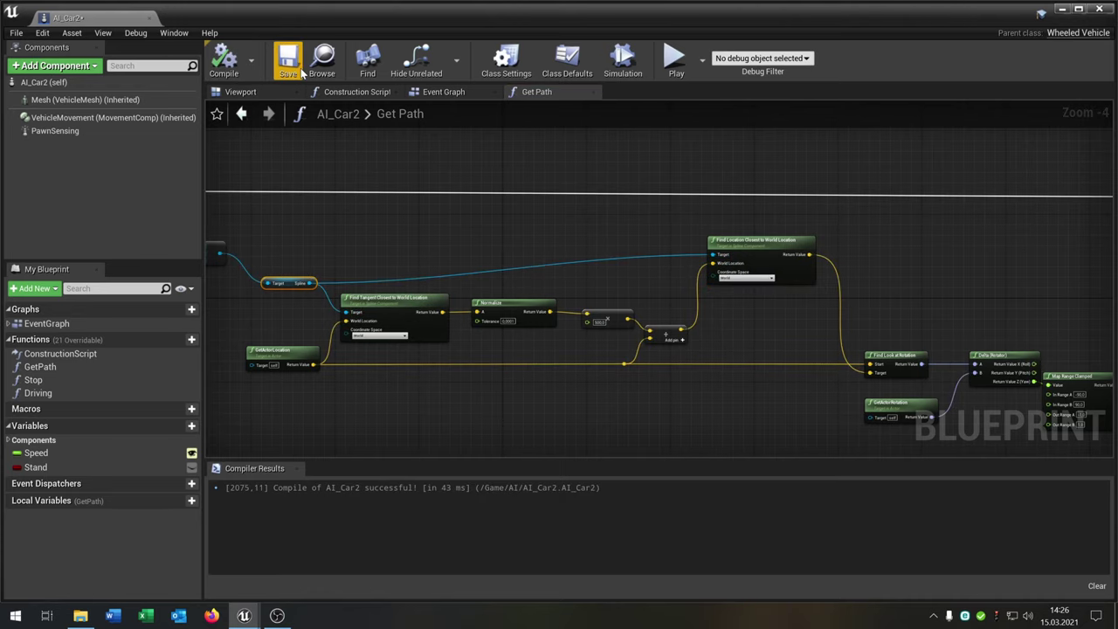
Close the Get Path graph and the AI_Car2 blueprint to return to the Test level.
right_drag(396, 188, 523, 231)
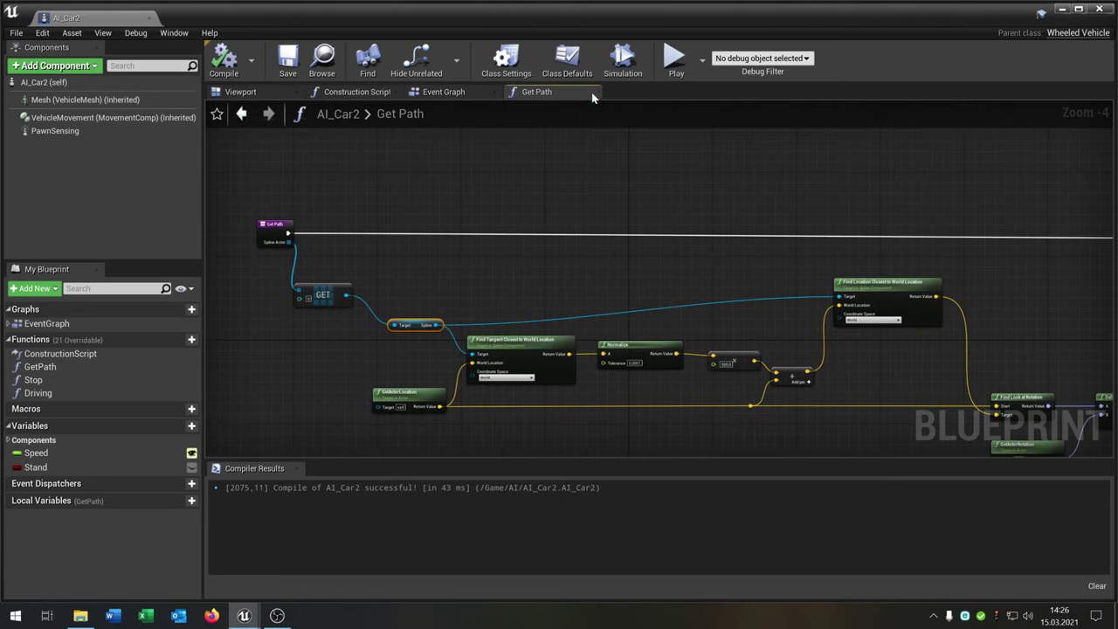
click(591, 93)
scroll(491, 189, down, 2)
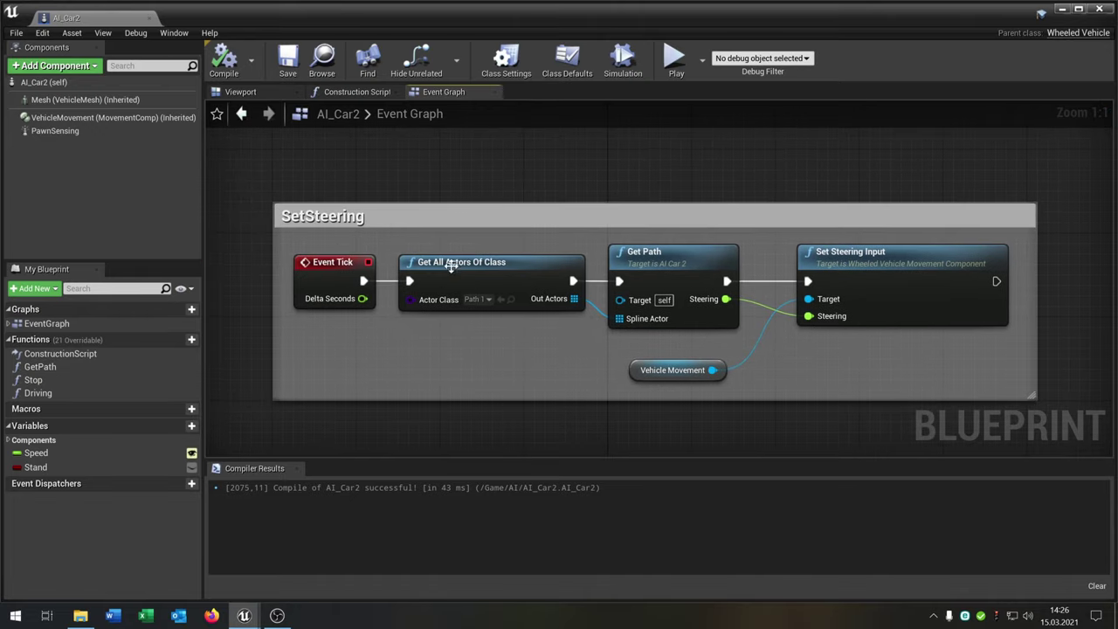
click(149, 18)
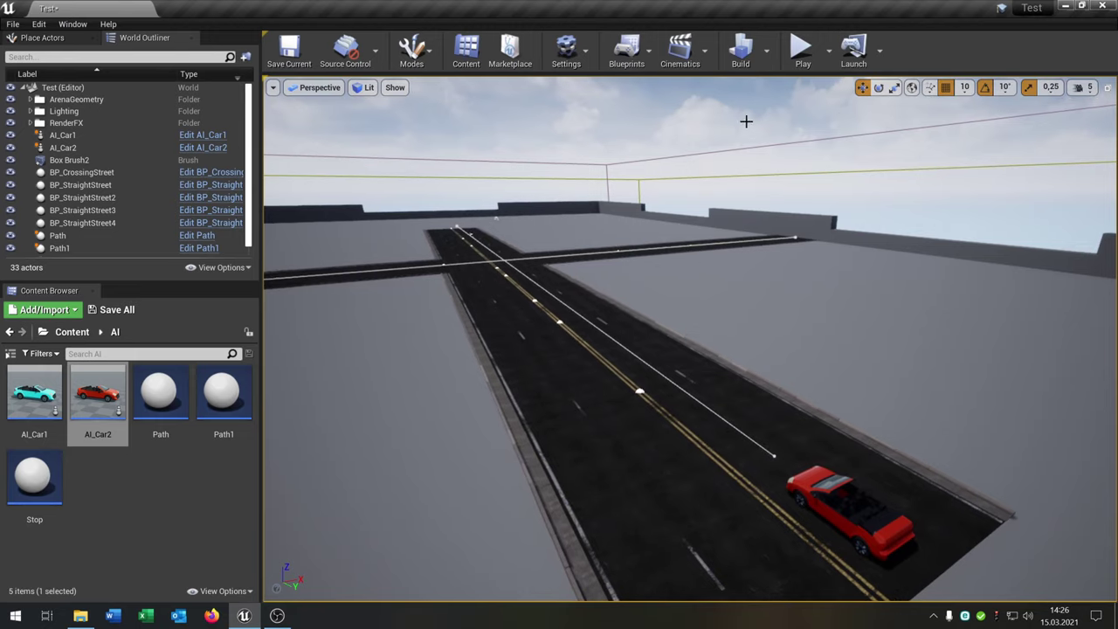
Play-test the level, running the character beside the street to watch both AI cars, and stop the session.
click(803, 54)
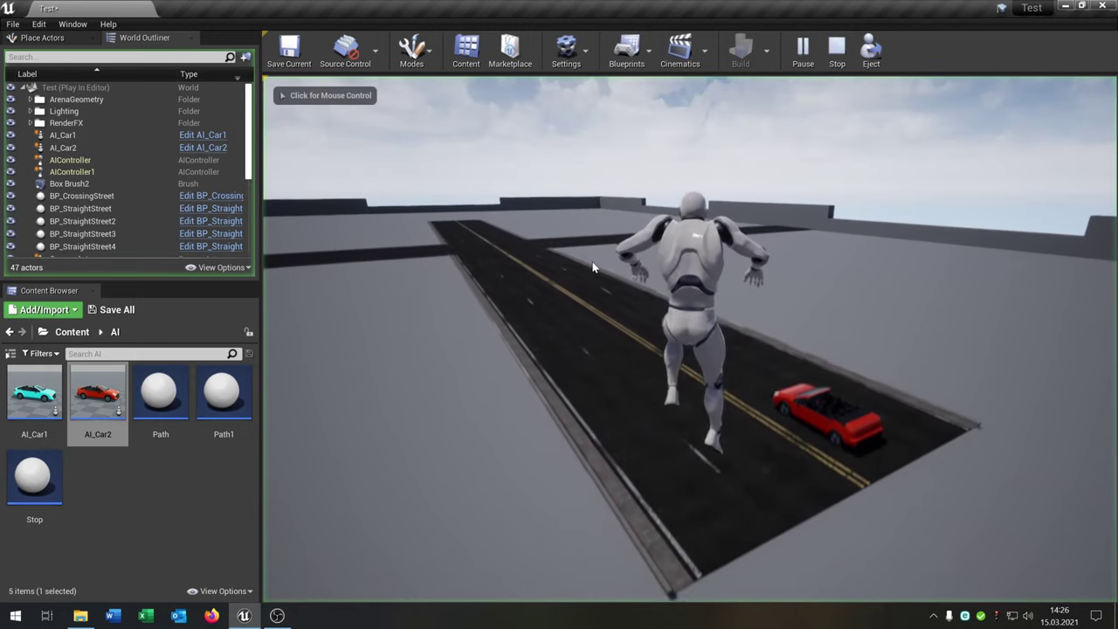
key(w)
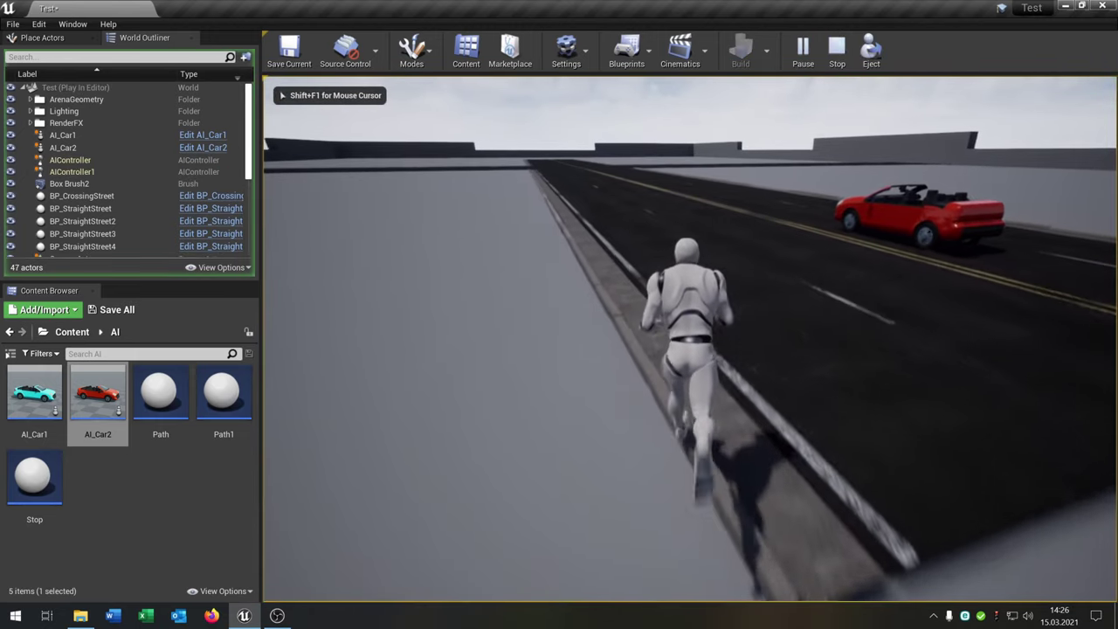
key(w)
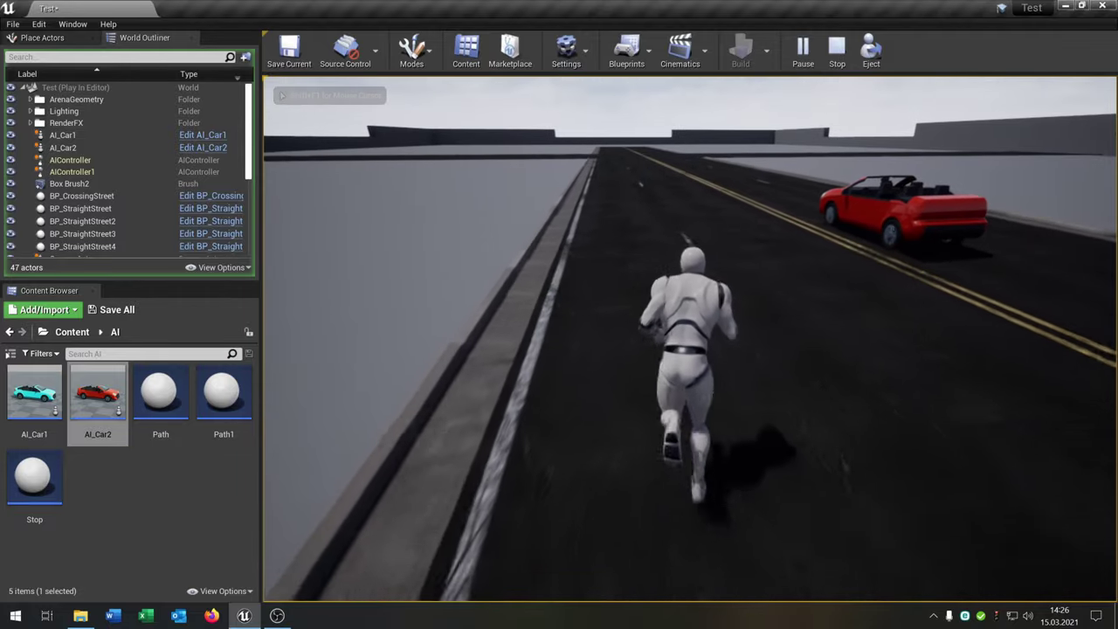
key(a)
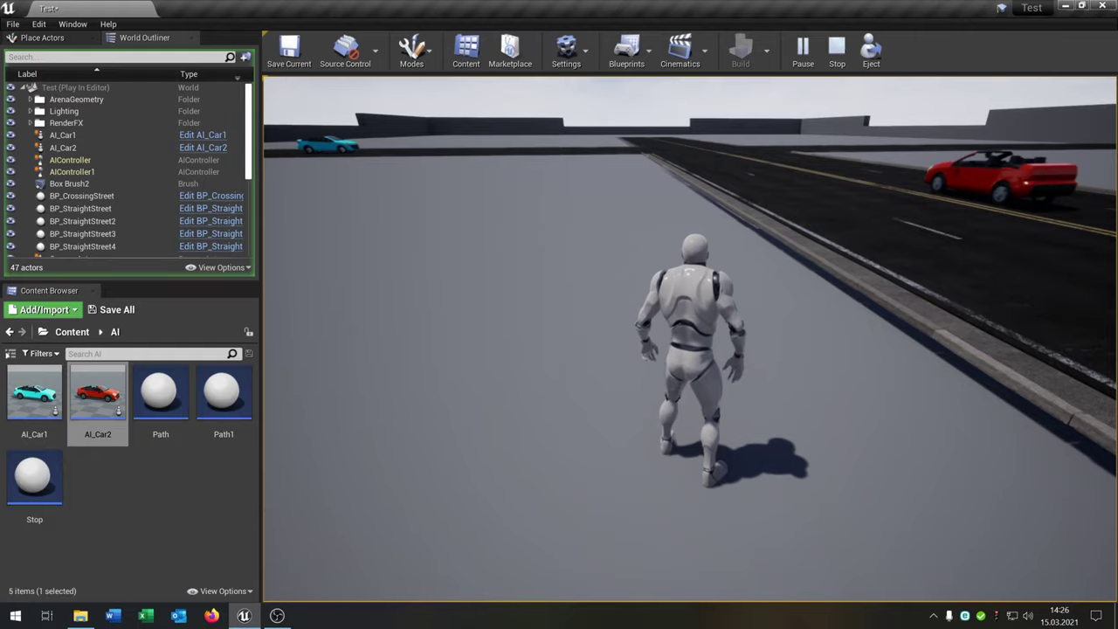
key(Escape)
Open the StreetlightMain blueprint from the StreetLights folder in its viewport and close the compiler results.
right_drag(593, 236, 550, 253)
key(s)
key(w)
key(d)
right_drag(664, 281, 653, 254)
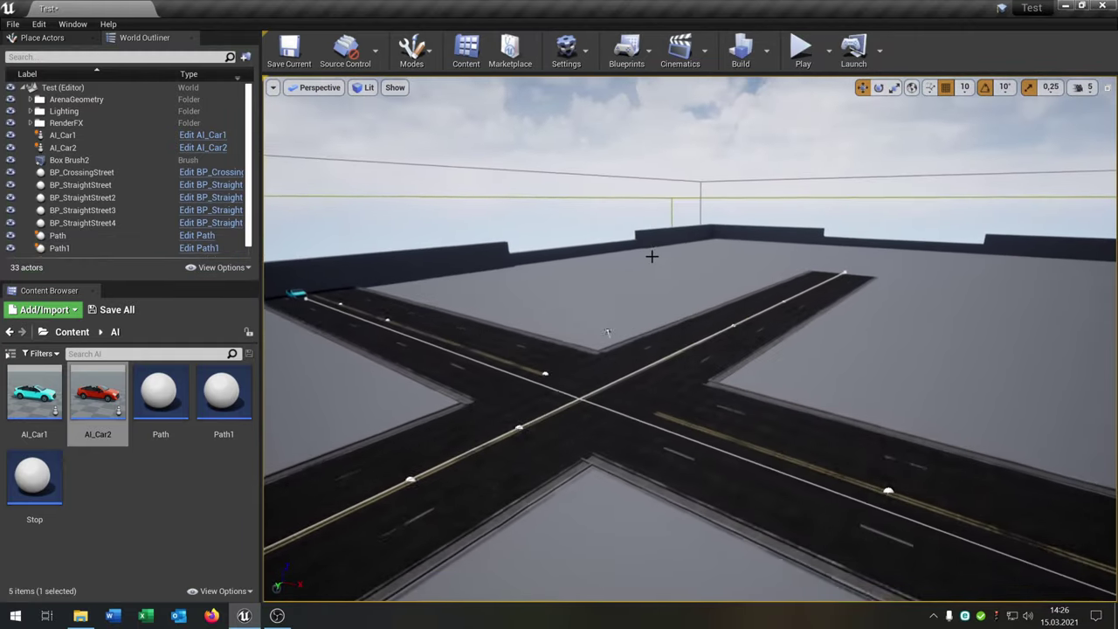
click(72, 333)
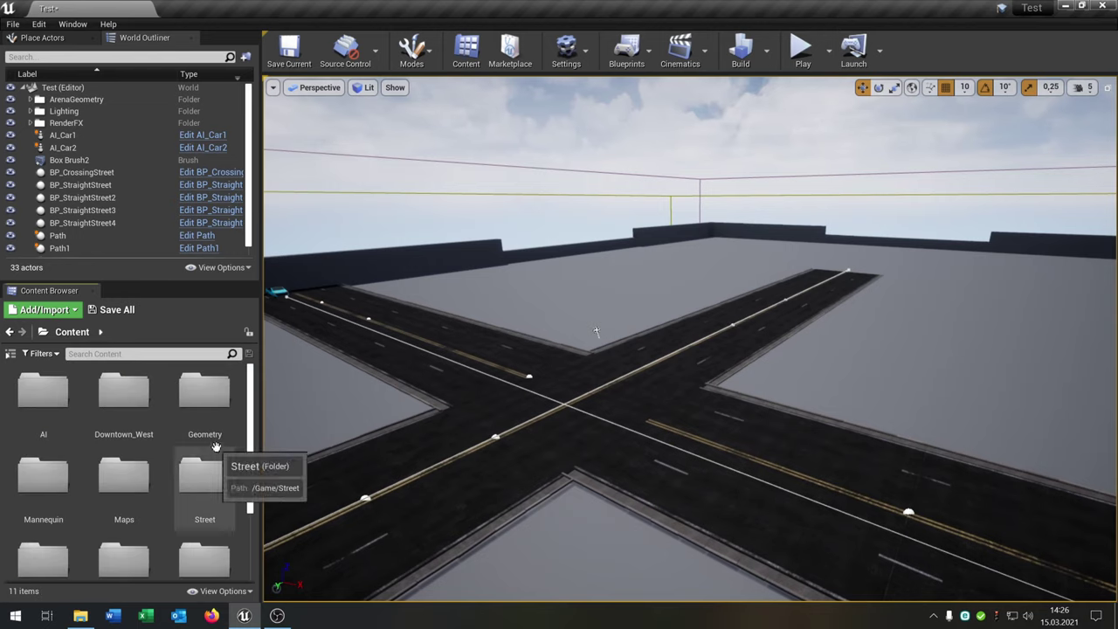
scroll(216, 447, down, 3)
double_click(64, 463)
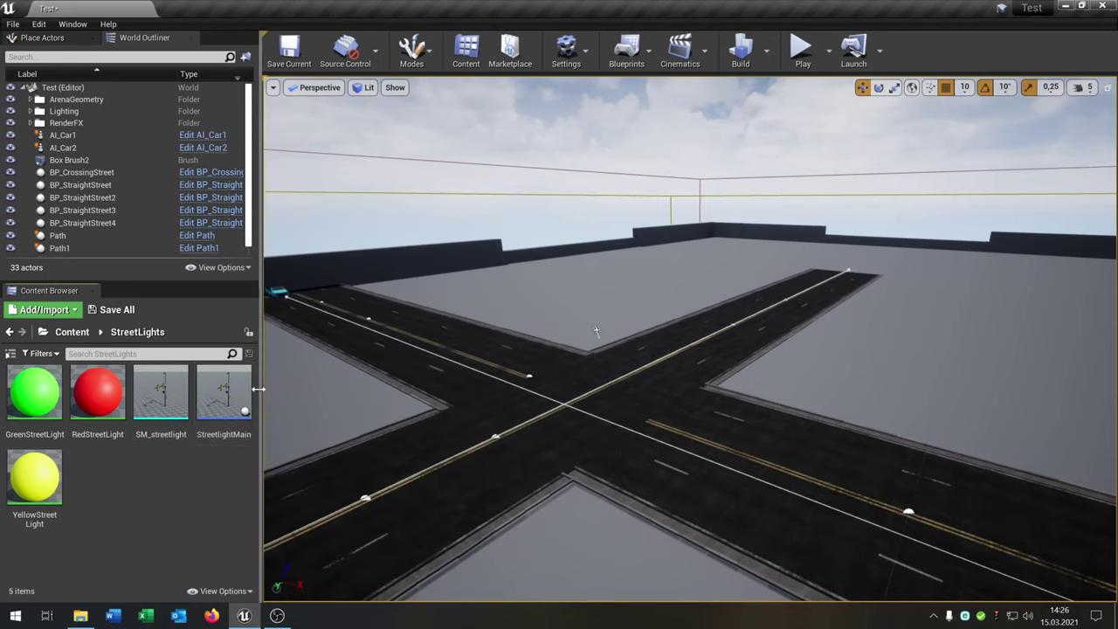
double_click(218, 408)
click(240, 92)
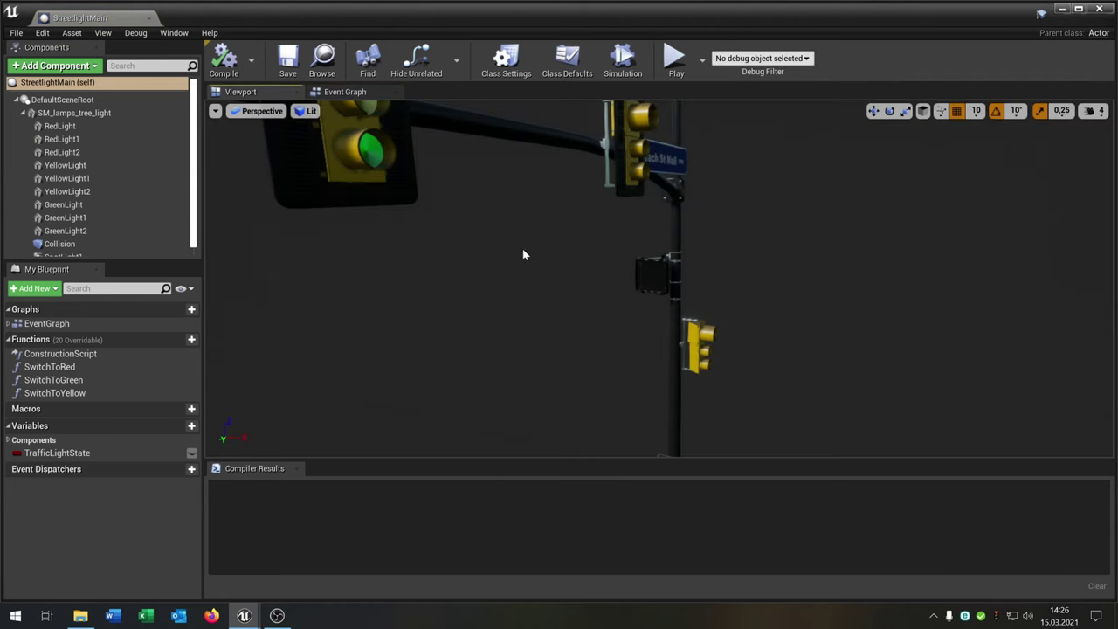
click(295, 470)
Examine StreetlightMain's traffic light model, including the RedLight, RedLight1, YellowLight, GreenLight1 and Collision components.
scroll(563, 382, up, 5)
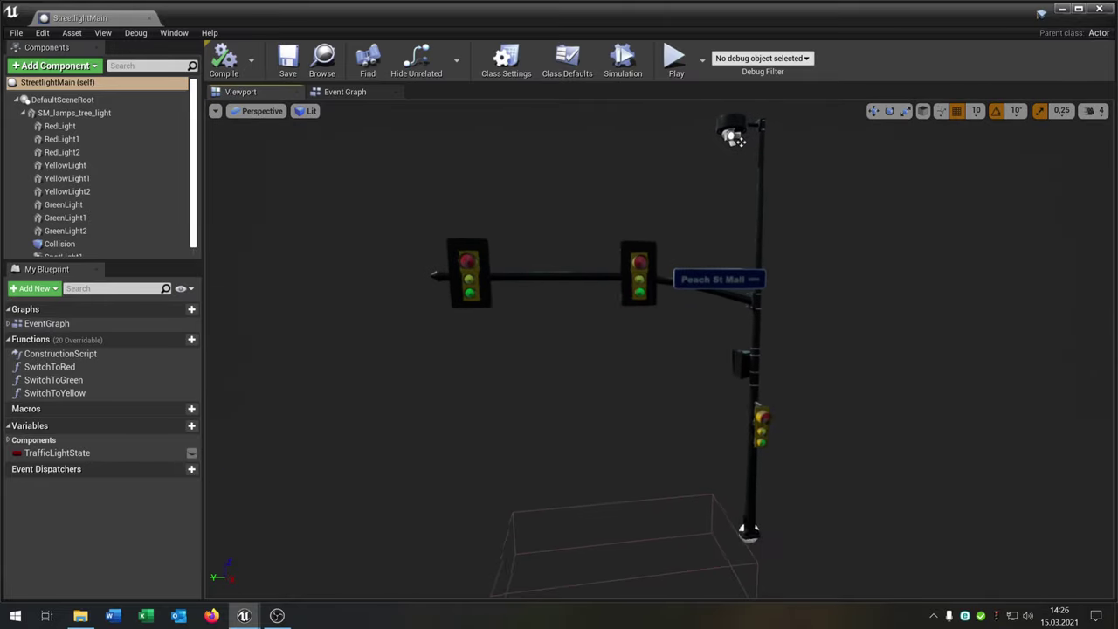
mouse_move(681, 358)
right_down()
mouse_move(669, 357)
mouse_move(662, 389)
mouse_move(671, 341)
mouse_move(660, 305)
mouse_move(684, 347)
right_up()
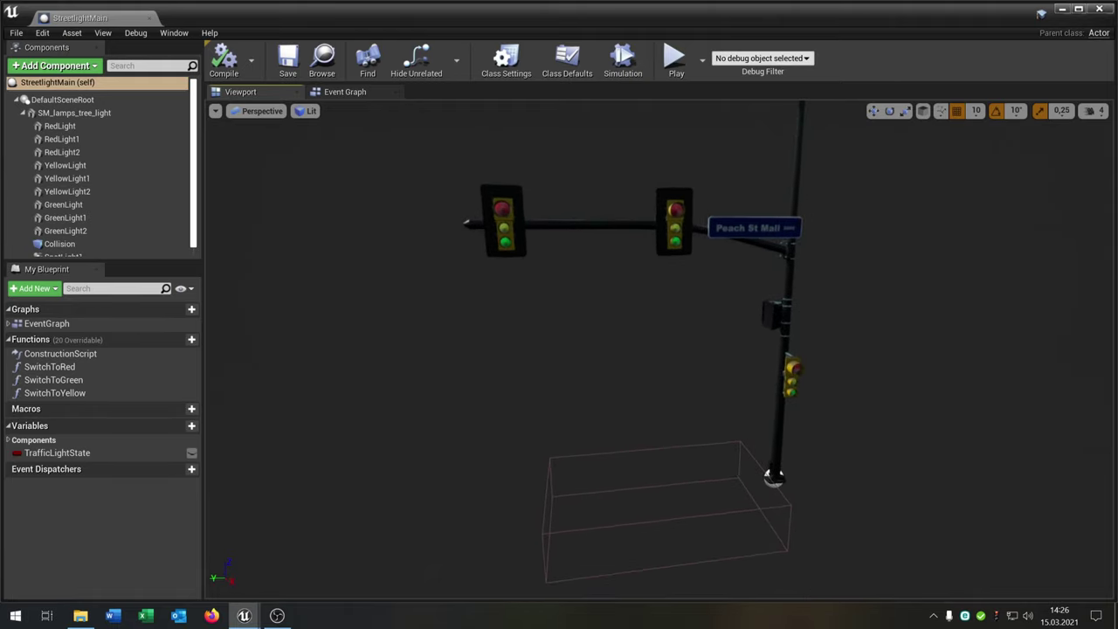
middle_drag(669, 347, 737, 355)
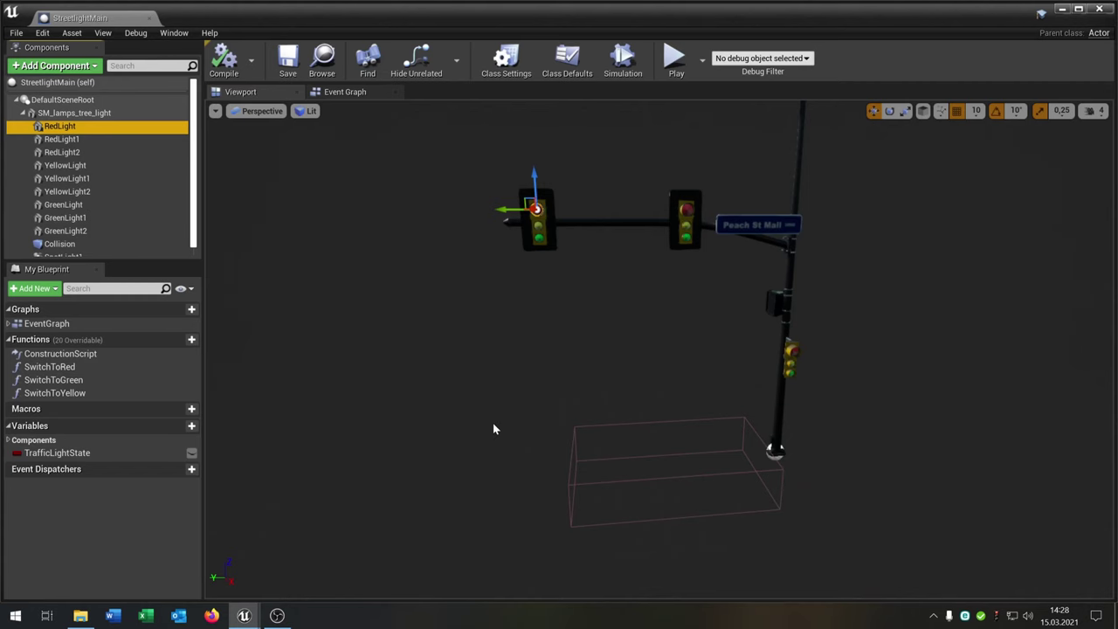
right_drag(493, 425, 492, 375)
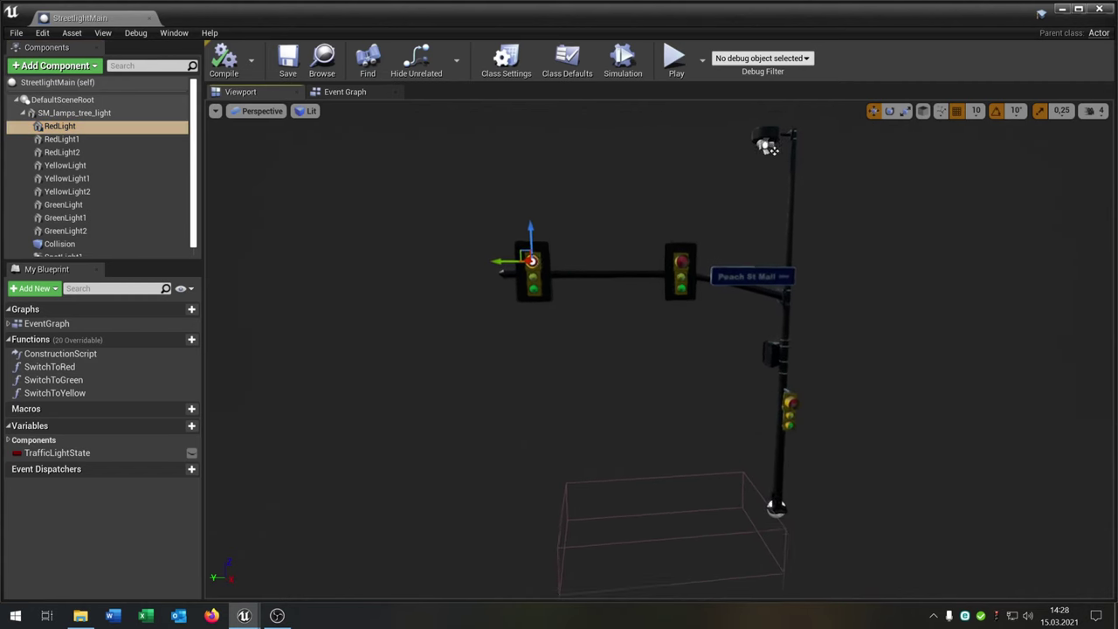
right_drag(645, 355, 631, 332)
click(89, 140)
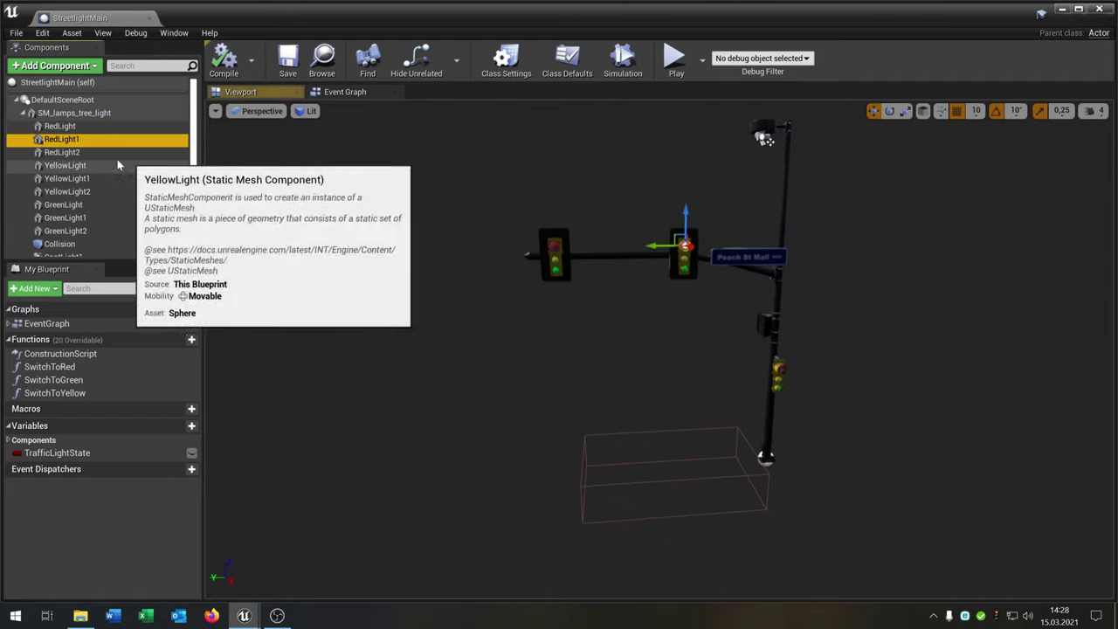
click(103, 168)
click(125, 218)
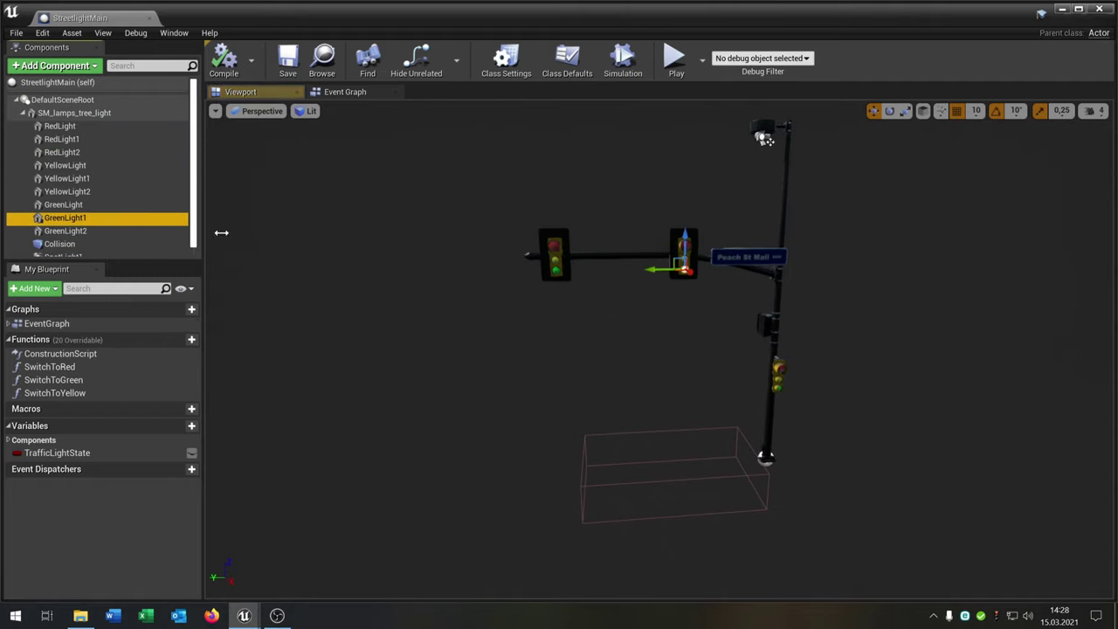
right_drag(753, 341, 770, 335)
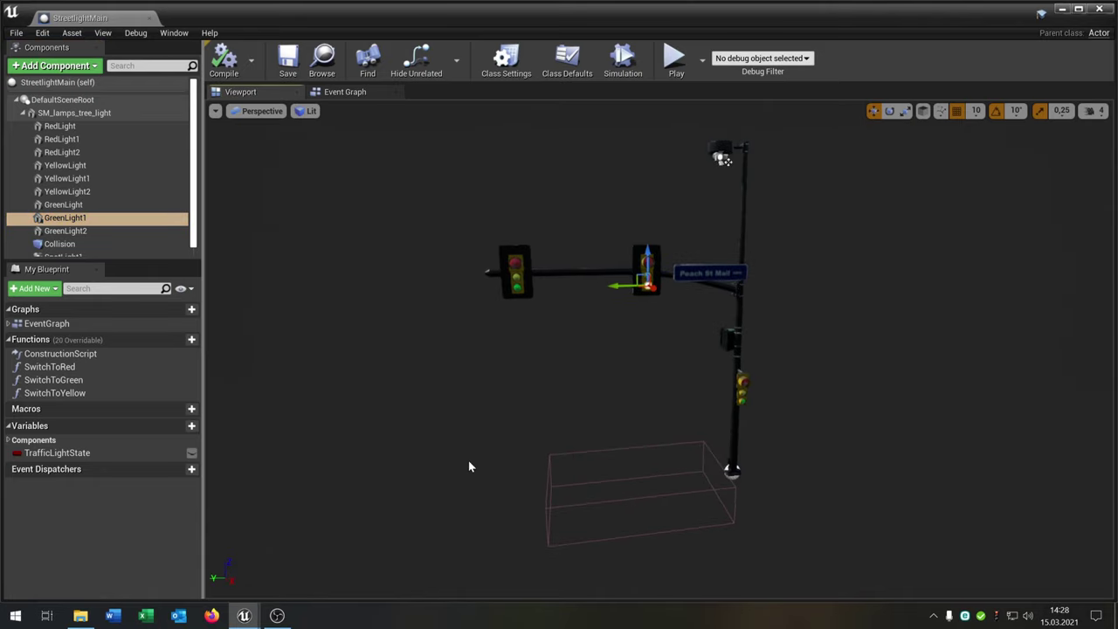
scroll(132, 228, down, 1)
click(103, 237)
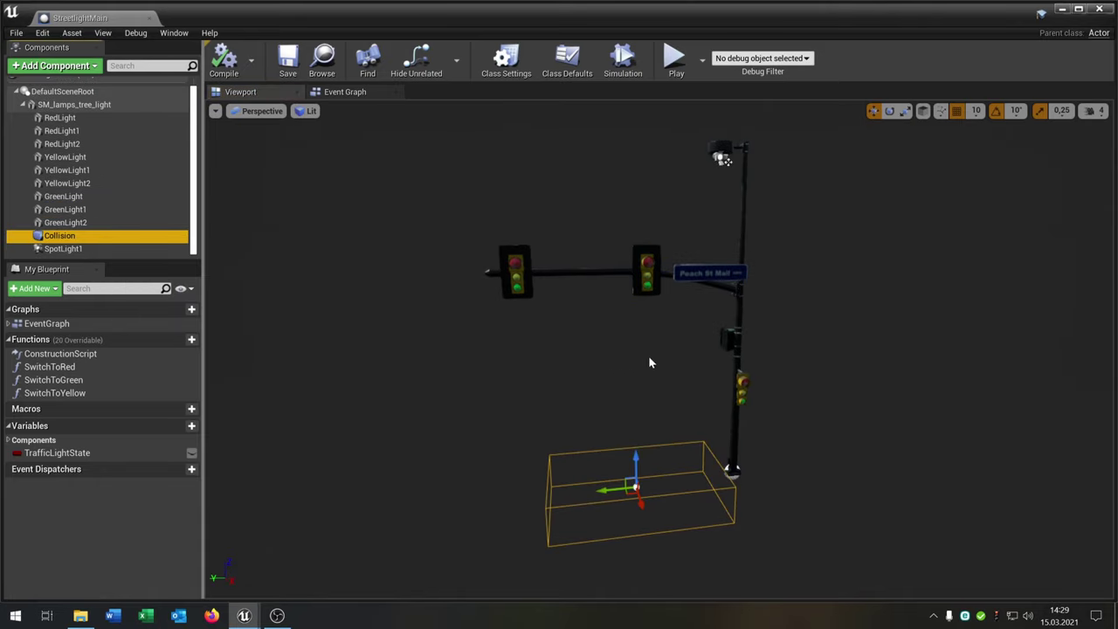
mouse_move(648, 355)
right_down()
mouse_move(677, 345)
mouse_move(729, 354)
mouse_move(659, 340)
mouse_move(655, 323)
mouse_move(685, 358)
mouse_move(768, 380)
mouse_move(655, 354)
right_up()
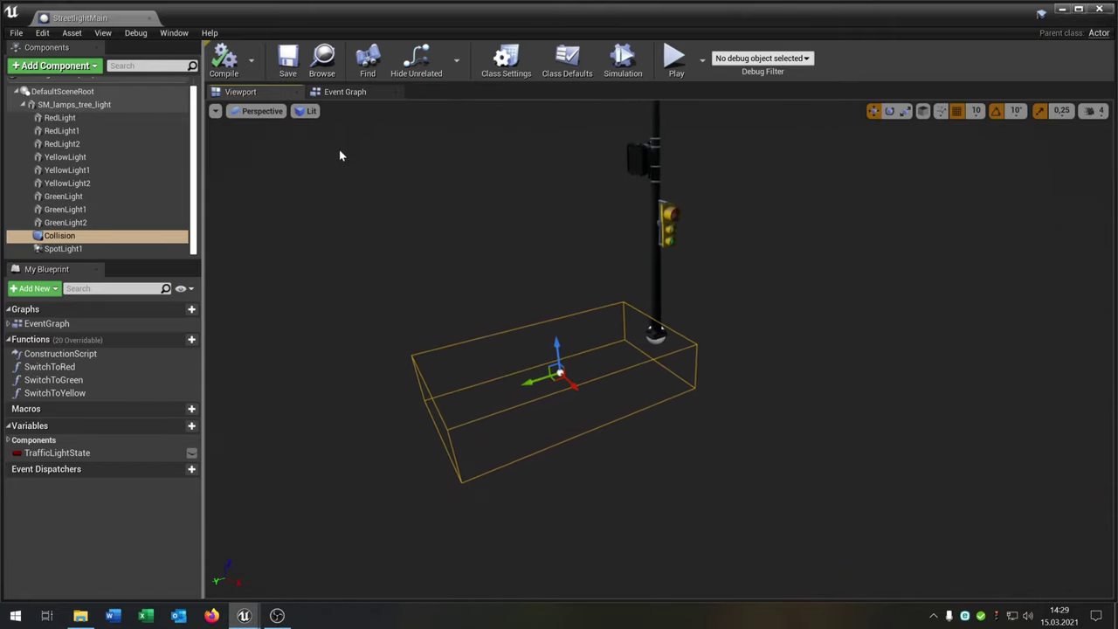
Examine the Switch Lights logic in StreetlightMain's Event Graph, from Event BeginPlay through the delays, Flip Flop and light-switching calls.
click(353, 96)
scroll(689, 434, up, 4)
scroll(690, 434, down, 1)
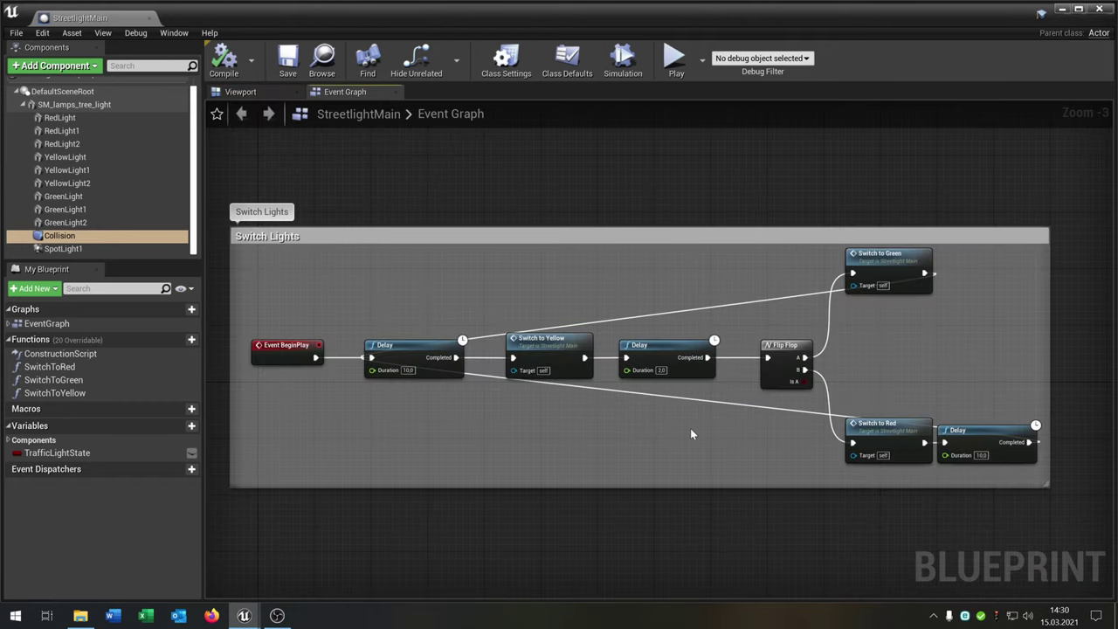
right_drag(690, 434, 692, 459)
right_drag(447, 276, 494, 226)
right_drag(588, 289, 547, 275)
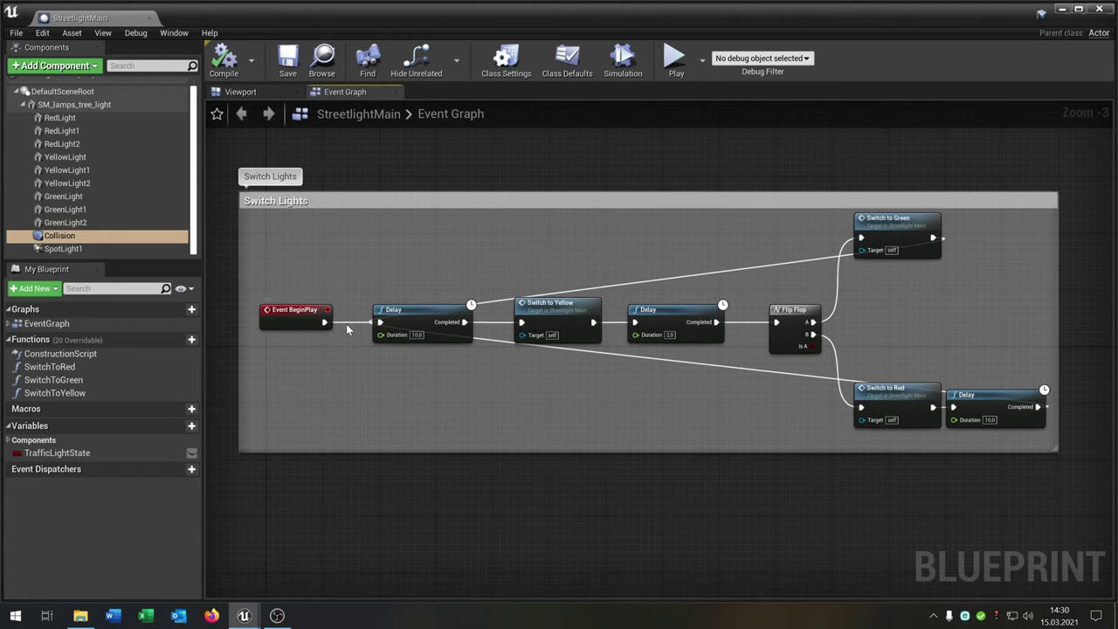
right_drag(336, 358, 358, 386)
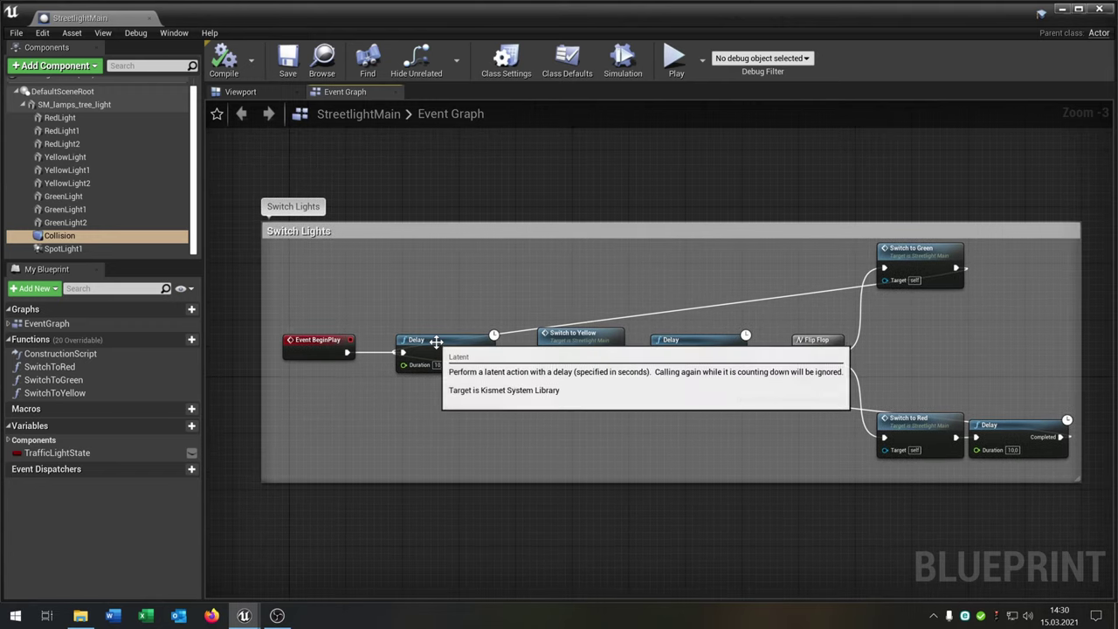
right_drag(471, 422, 413, 412)
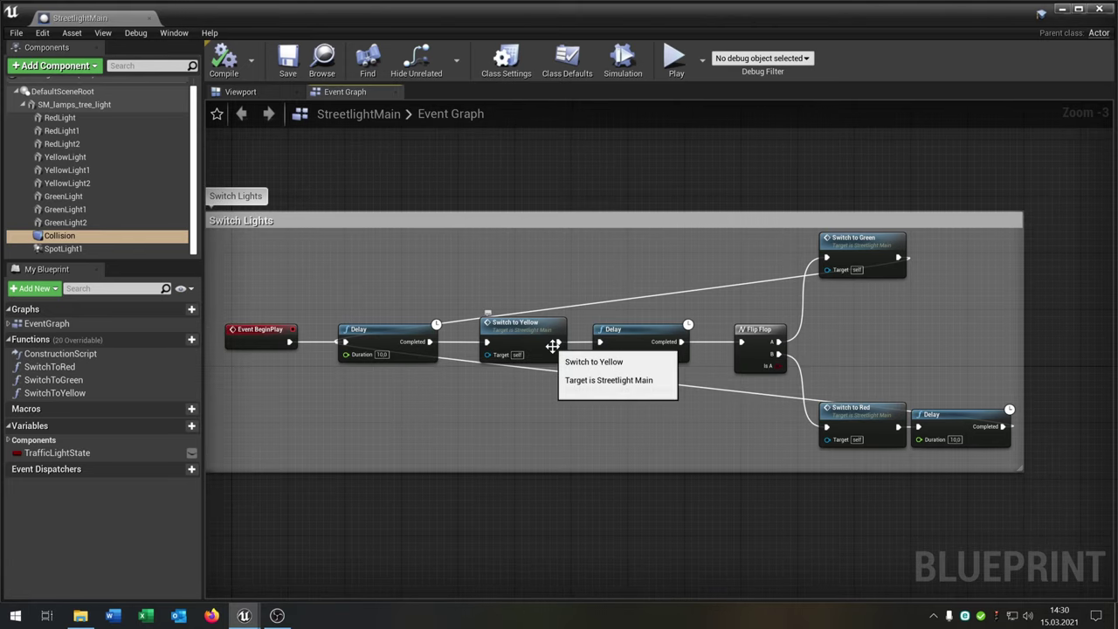
right_drag(622, 384, 646, 381)
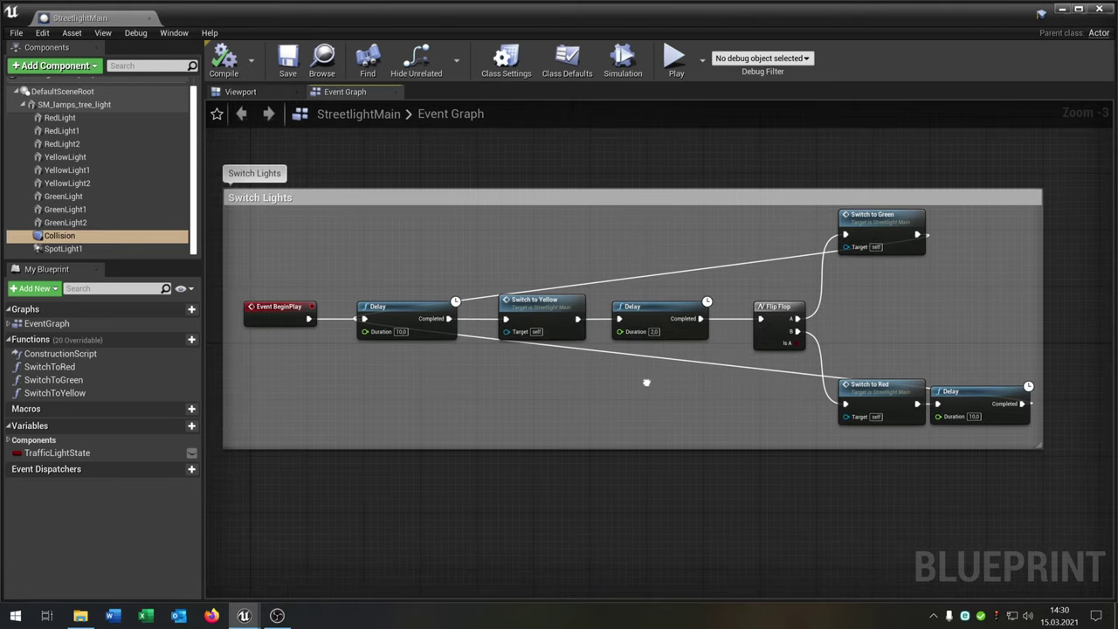
right_drag(626, 321, 558, 318)
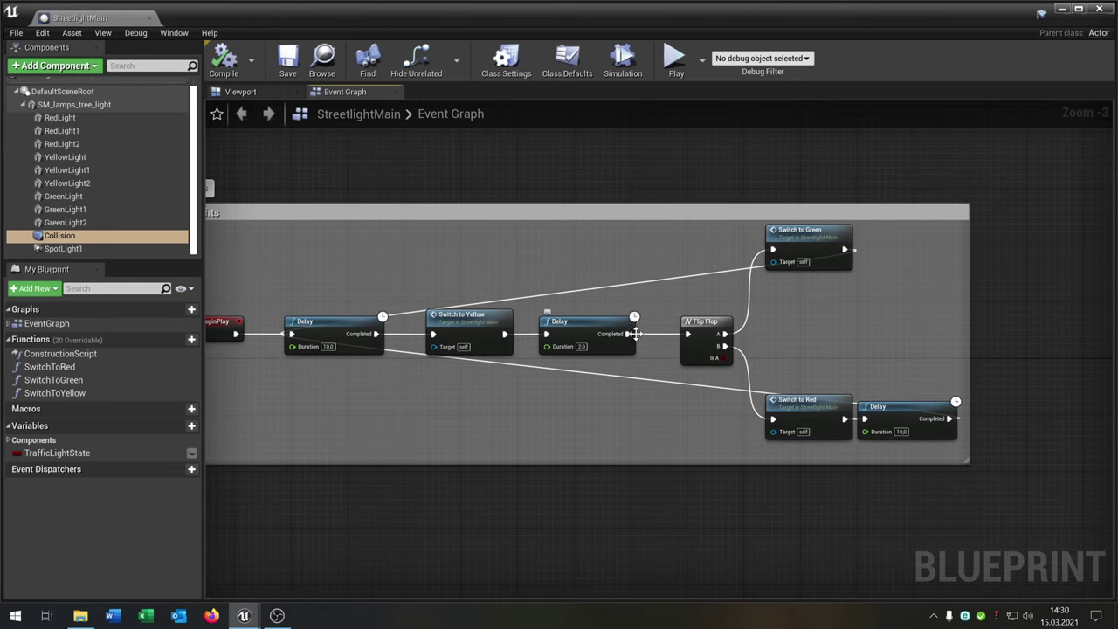
right_drag(704, 349, 639, 356)
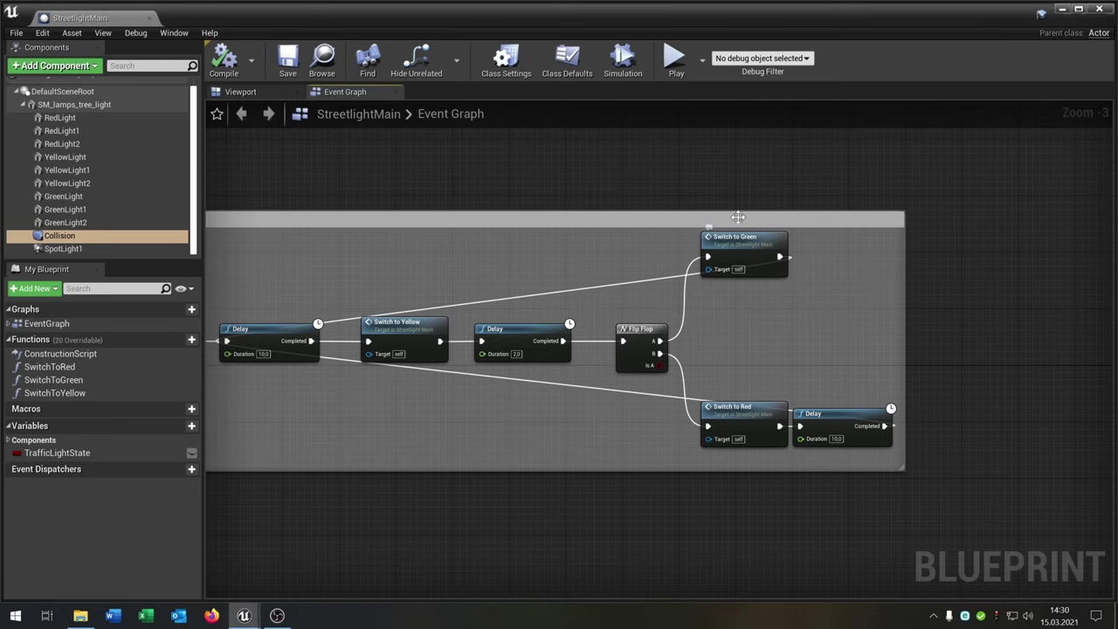
right_drag(527, 388, 691, 395)
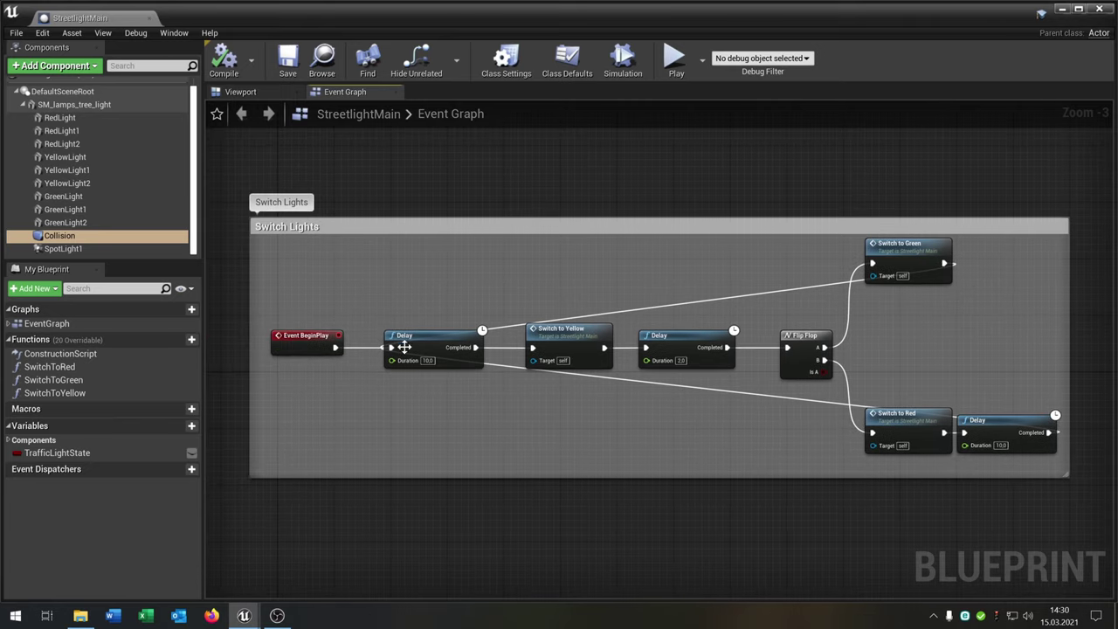
right_drag(356, 385, 460, 374)
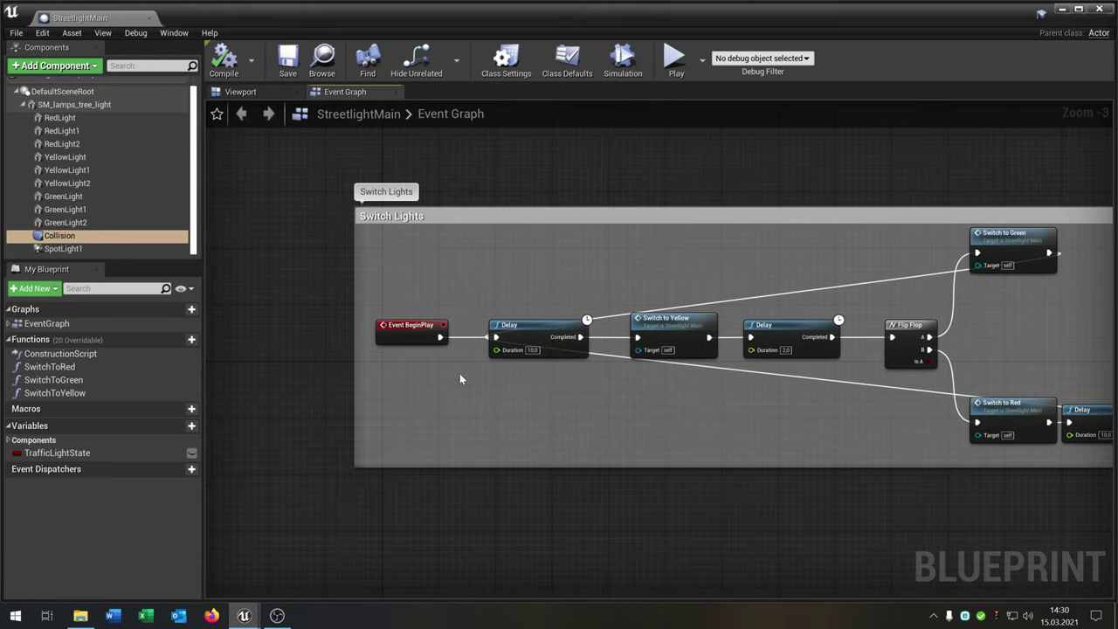
Examine the SwitchToRed function graph, including the Traffic Light State setter, Sequence and Set Hidden in Game nodes.
double_click(95, 371)
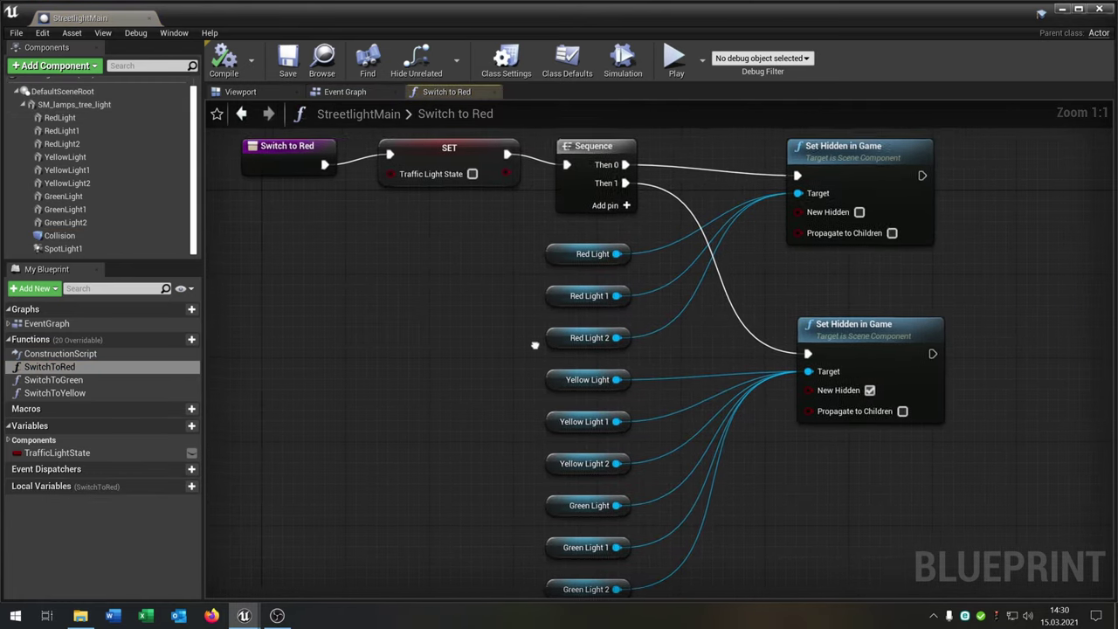
scroll(470, 325, down, 2)
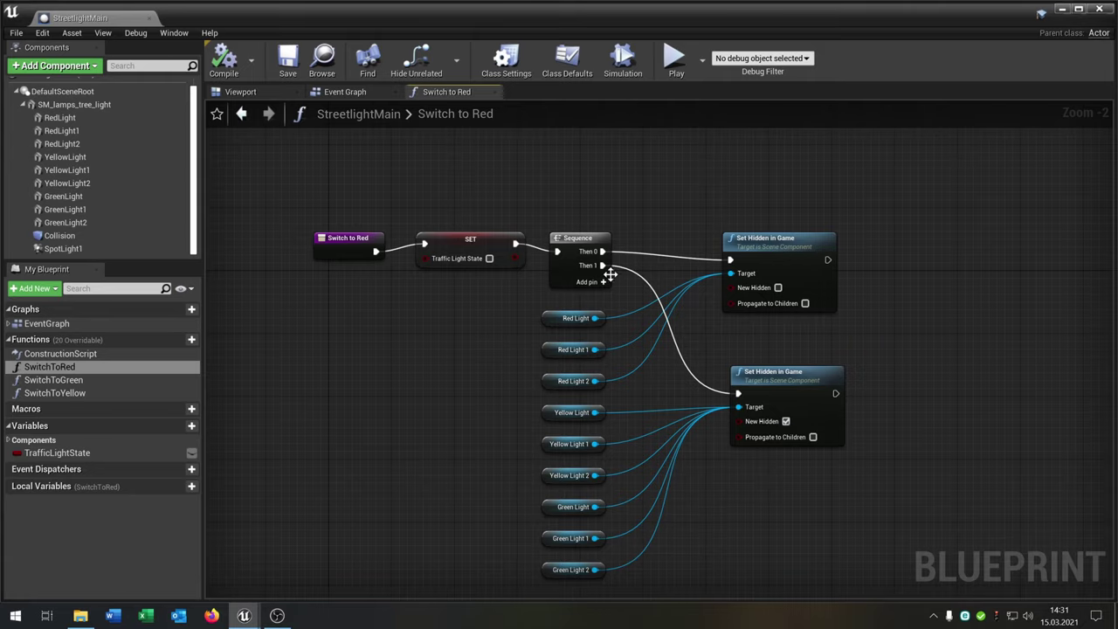
right_drag(635, 223, 601, 211)
right_drag(678, 252, 600, 230)
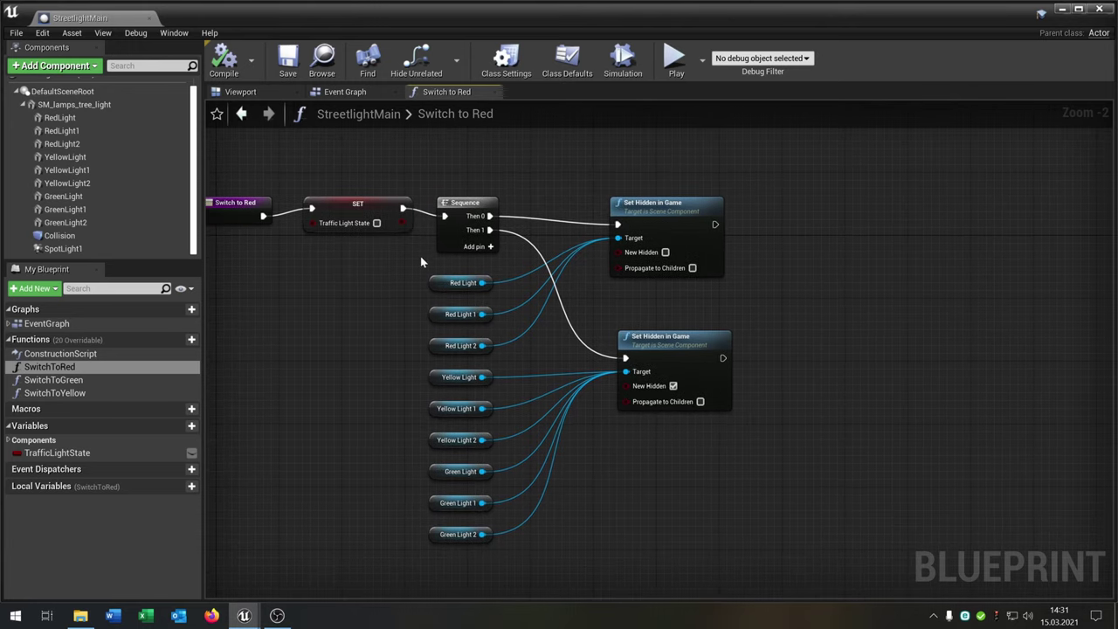
right_drag(442, 261, 493, 291)
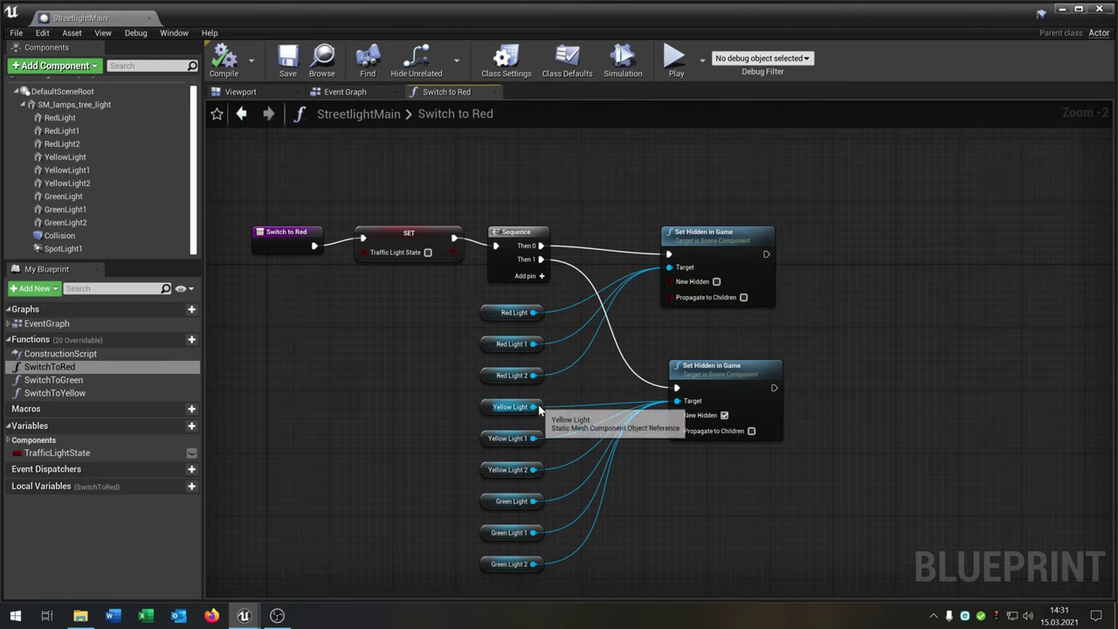
right_drag(495, 393, 565, 375)
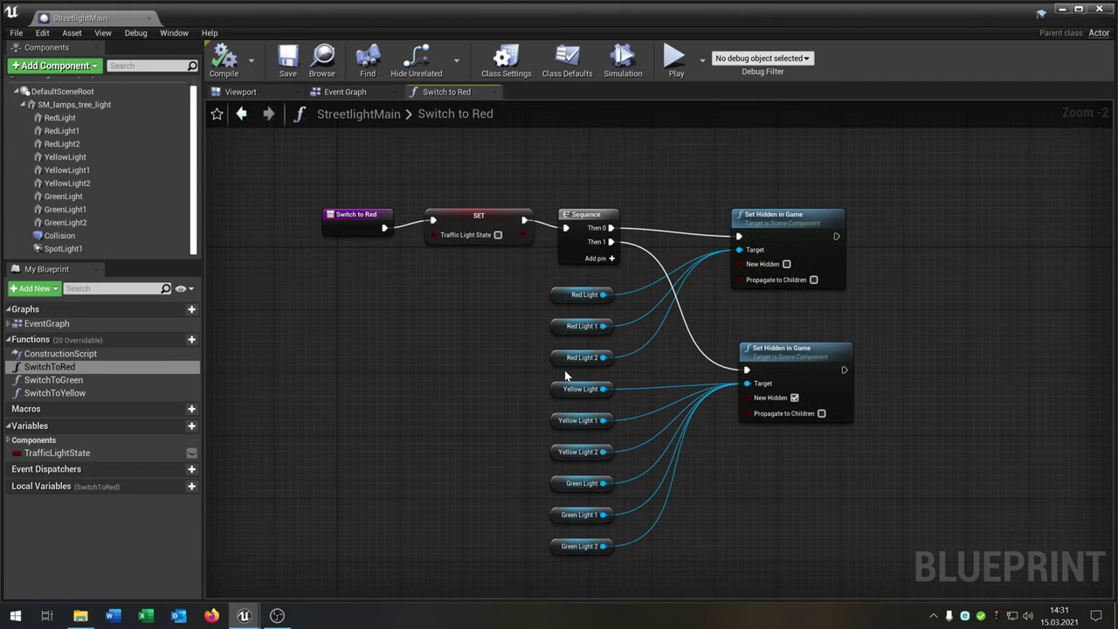
Examine the SwitchToGreen function graph and close the StreetlightMain blueprint to return to the Test level.
double_click(95, 381)
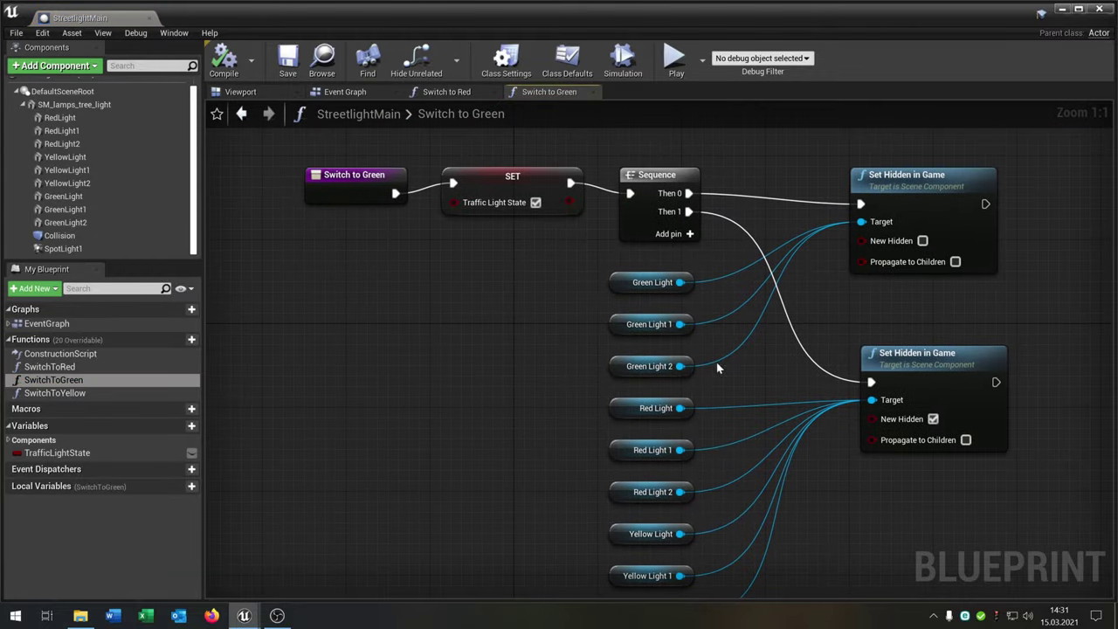
scroll(777, 281, down, 2)
click(54, 393)
key(F2)
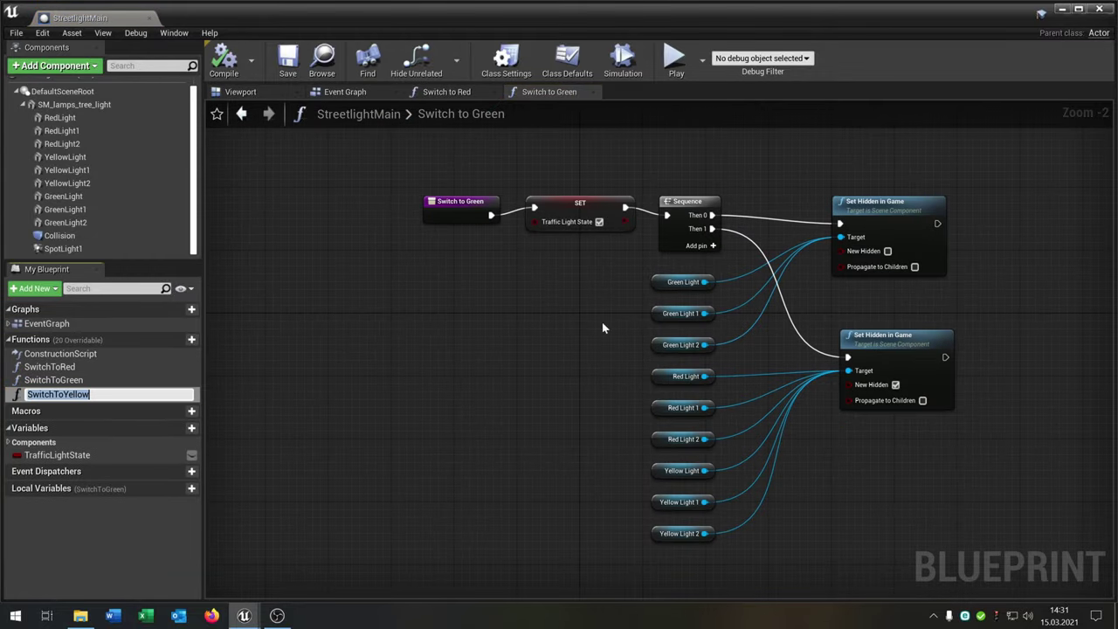
key(Return)
click(149, 18)
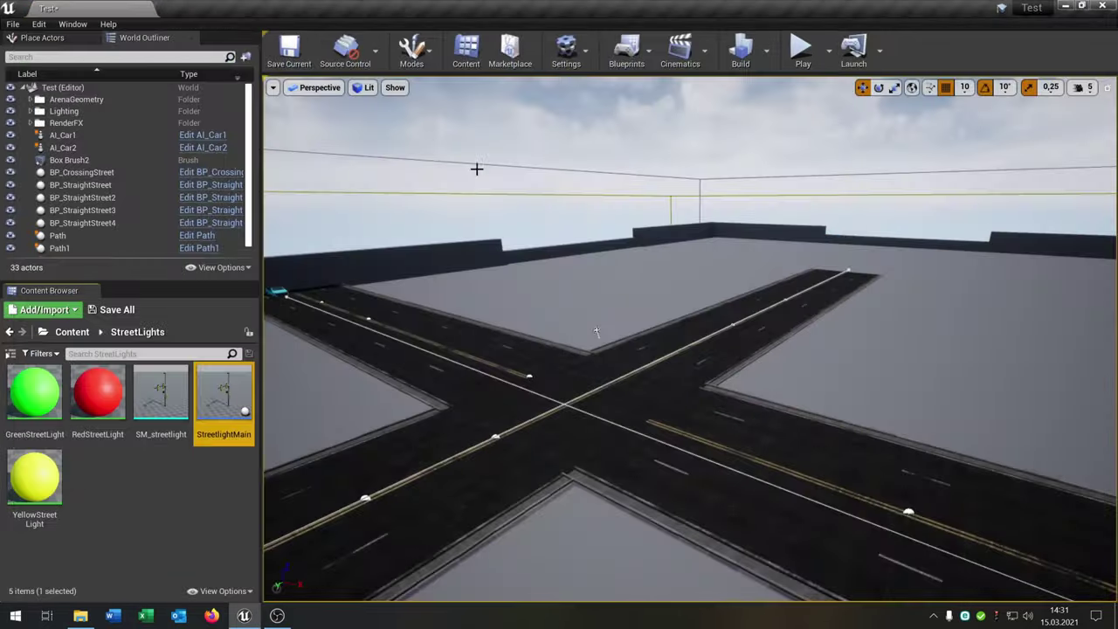
Place a StreetlightMain actor at the corner of the street crossing and rotate it 90 degrees to face the approaching lane.
right_drag(503, 288, 480, 379)
key(w)
drag(223, 393, 760, 359)
key(e)
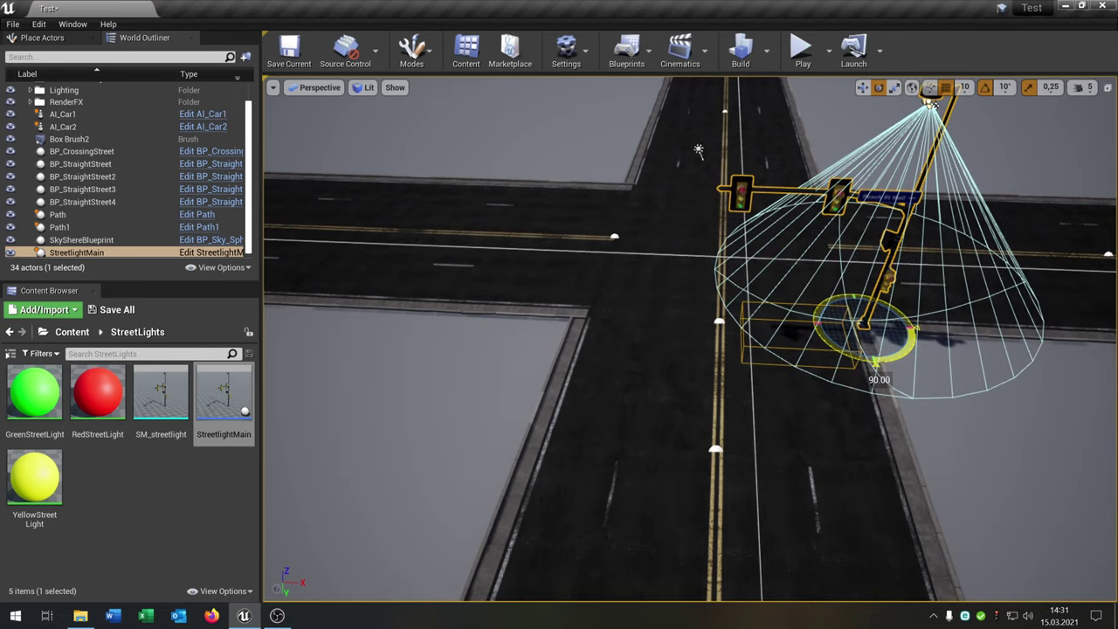
key(r)
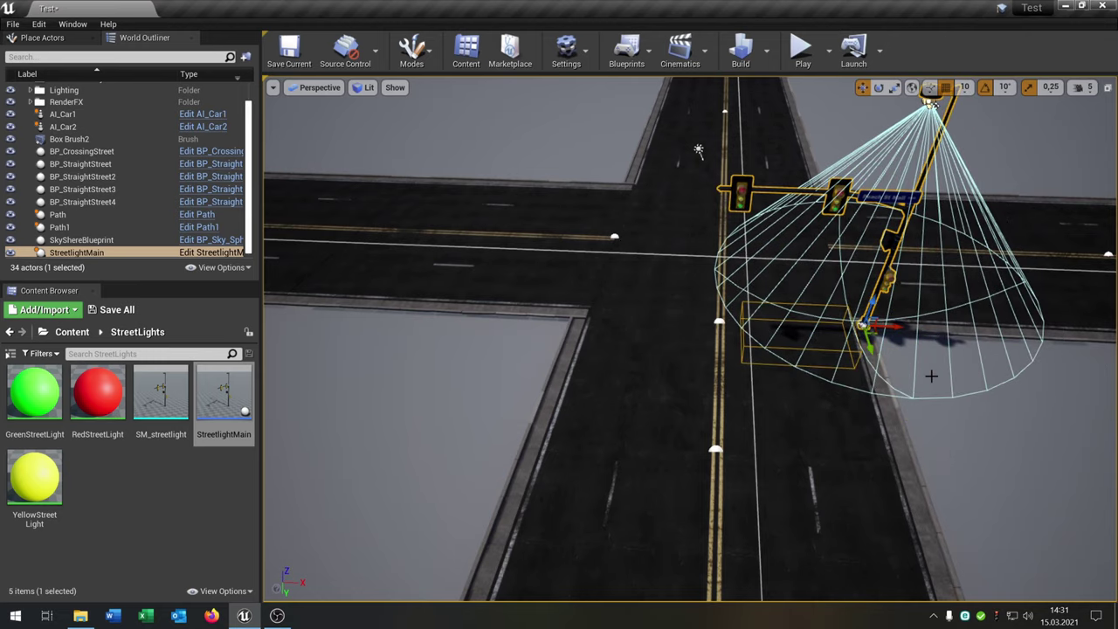
key(Escape)
Play-test the level, walking the character toward the placed traffic light to watch its lights switch, and stop the session.
click(801, 48)
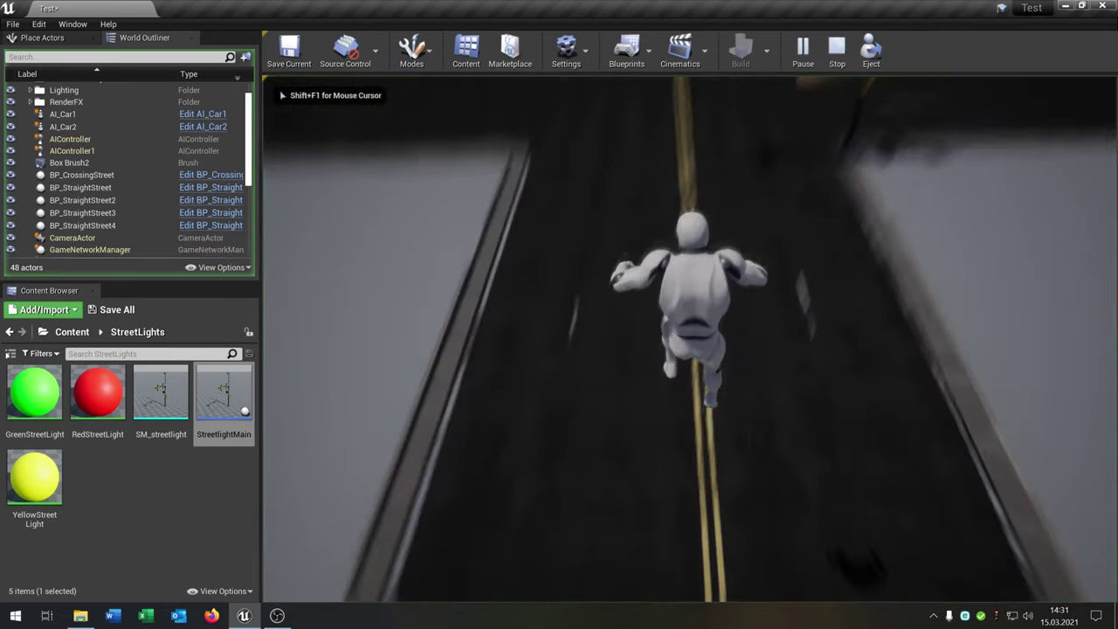
key(d)
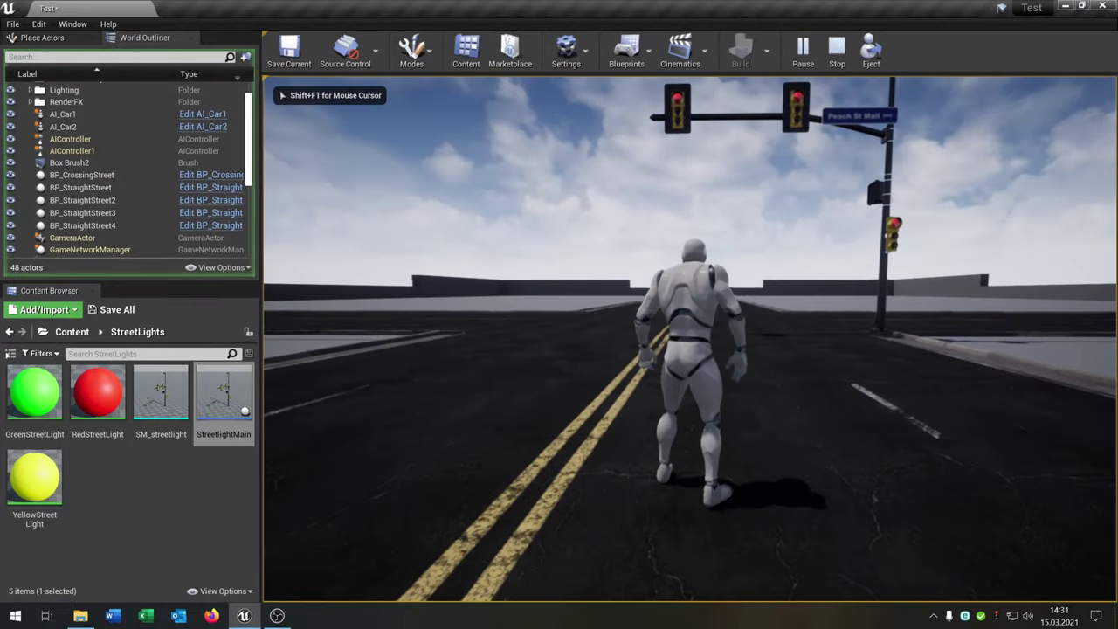
key(a)
key(w)
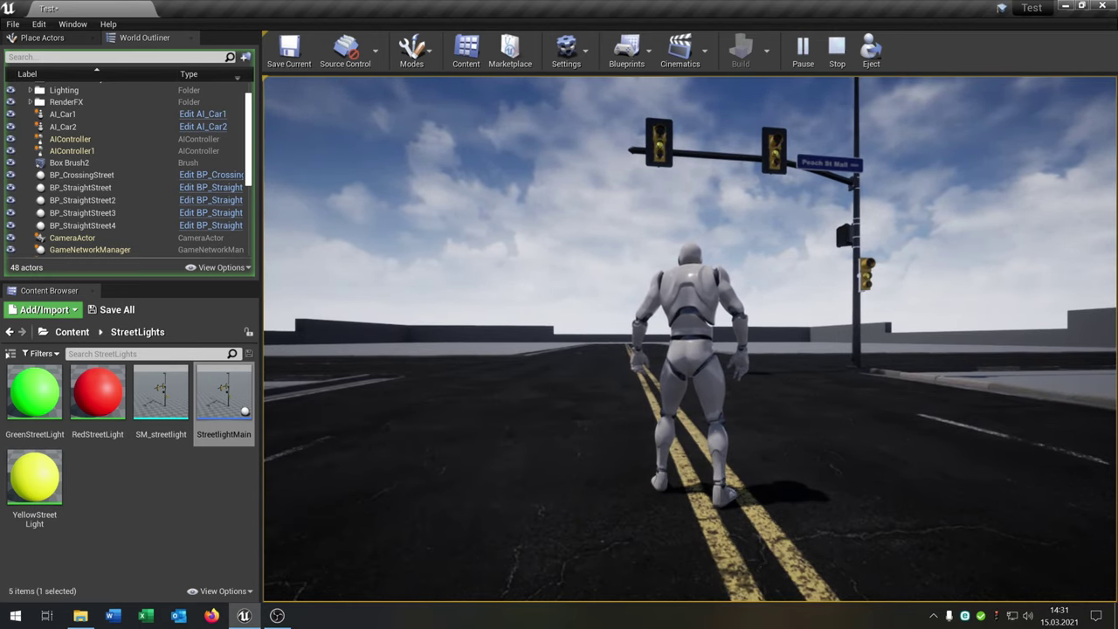
key(Escape)
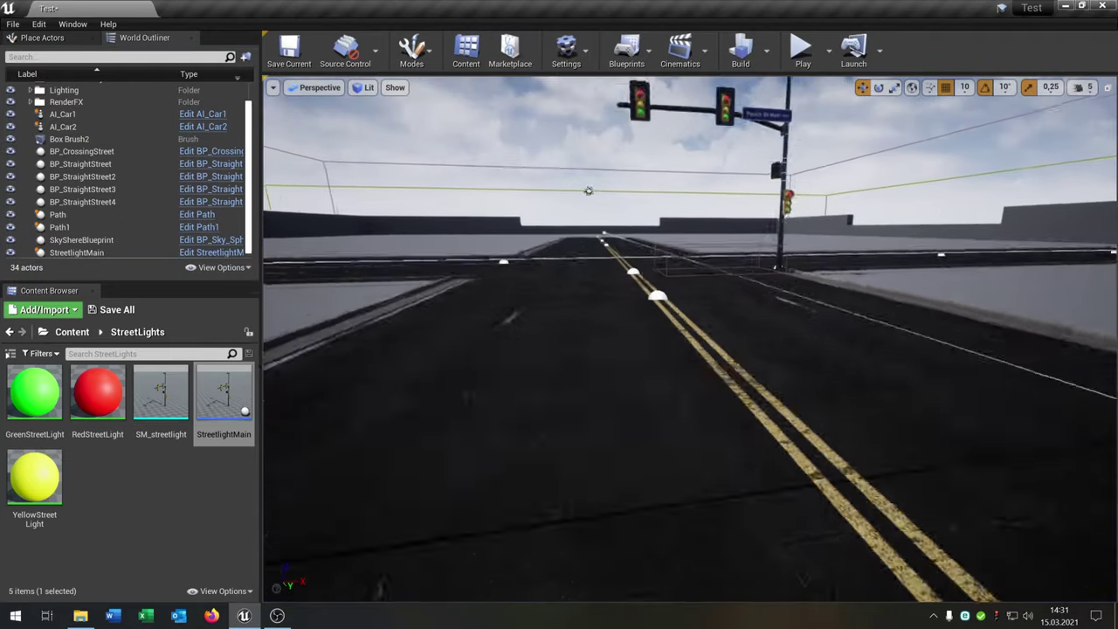
Reopen the StreetlightMain blueprint, close the Switch to Green graph and show the free space below the Switch Lights comment in the Event Graph.
right_drag(690, 338, 633, 216)
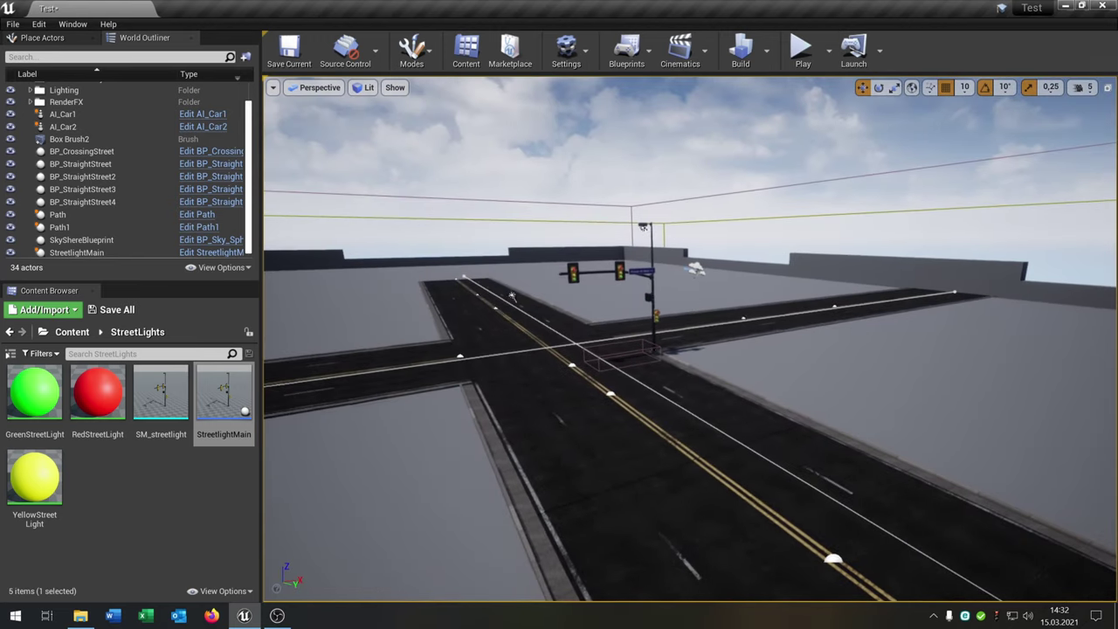
double_click(215, 389)
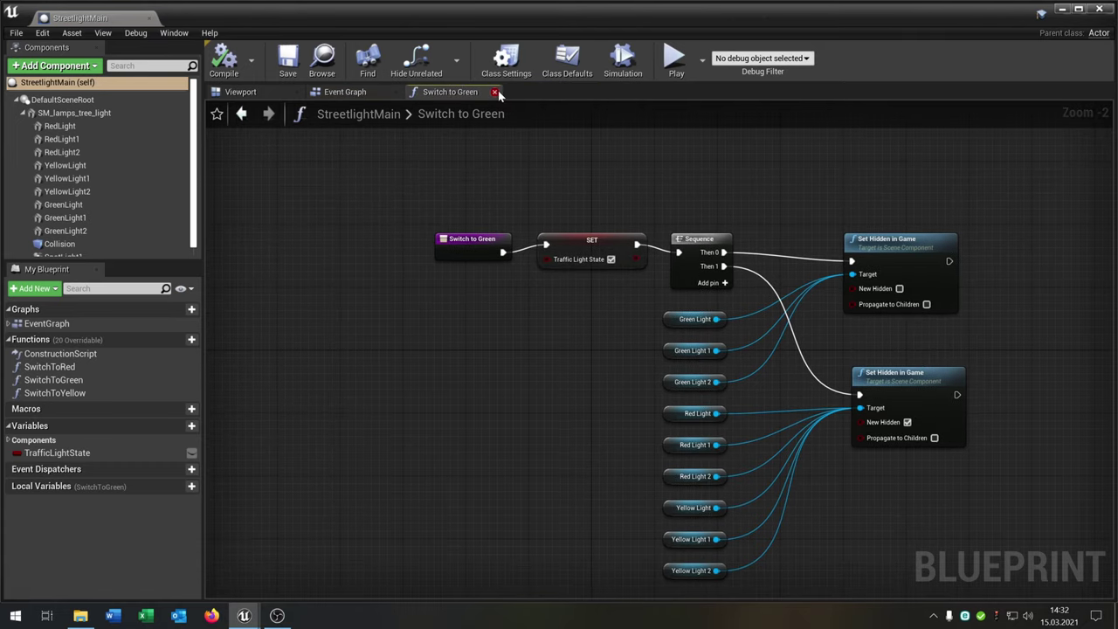
click(495, 92)
scroll(550, 237, down, 5)
scroll(524, 412, up, 3)
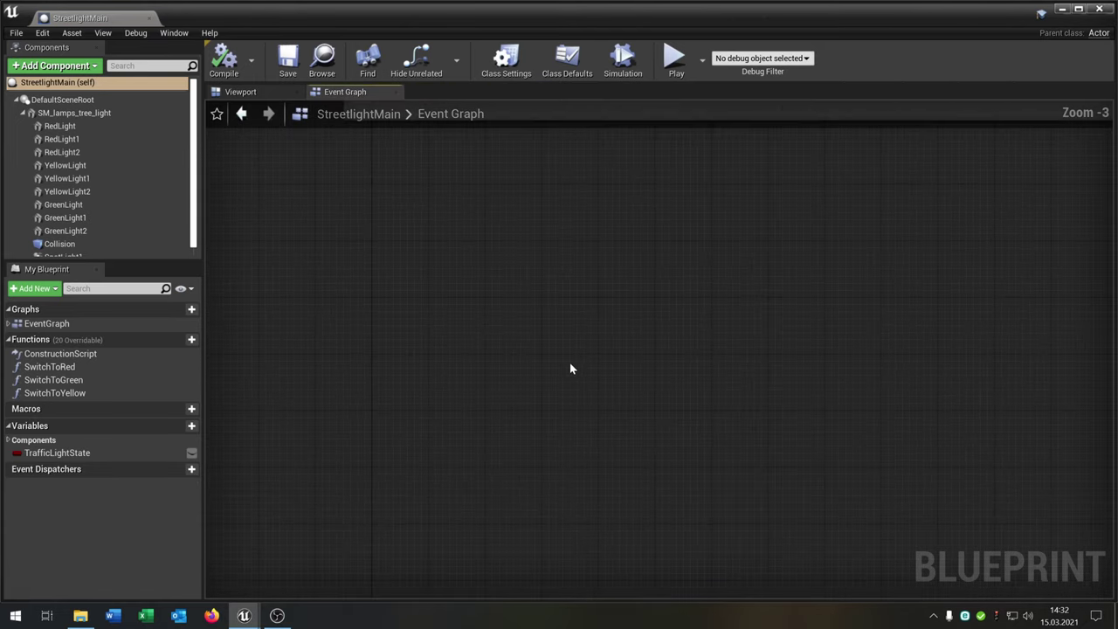
right_drag(569, 368, 580, 483)
scroll(109, 175, down, 1)
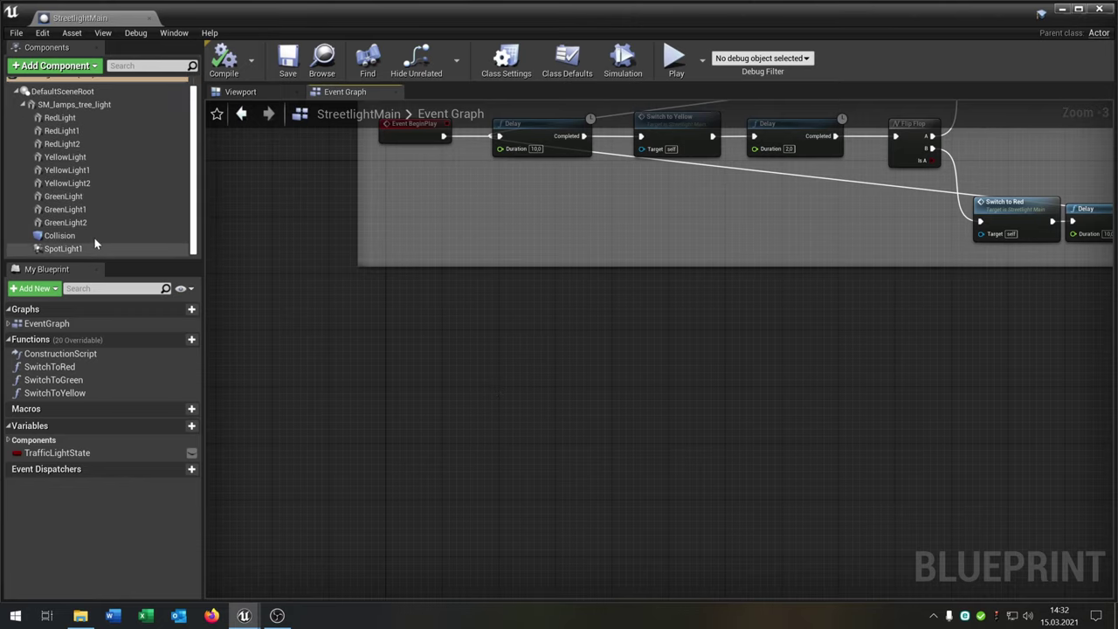
Add an On Component Begin Overlap event for the Collision component from its details, and close the details.
click(87, 236)
click(245, 92)
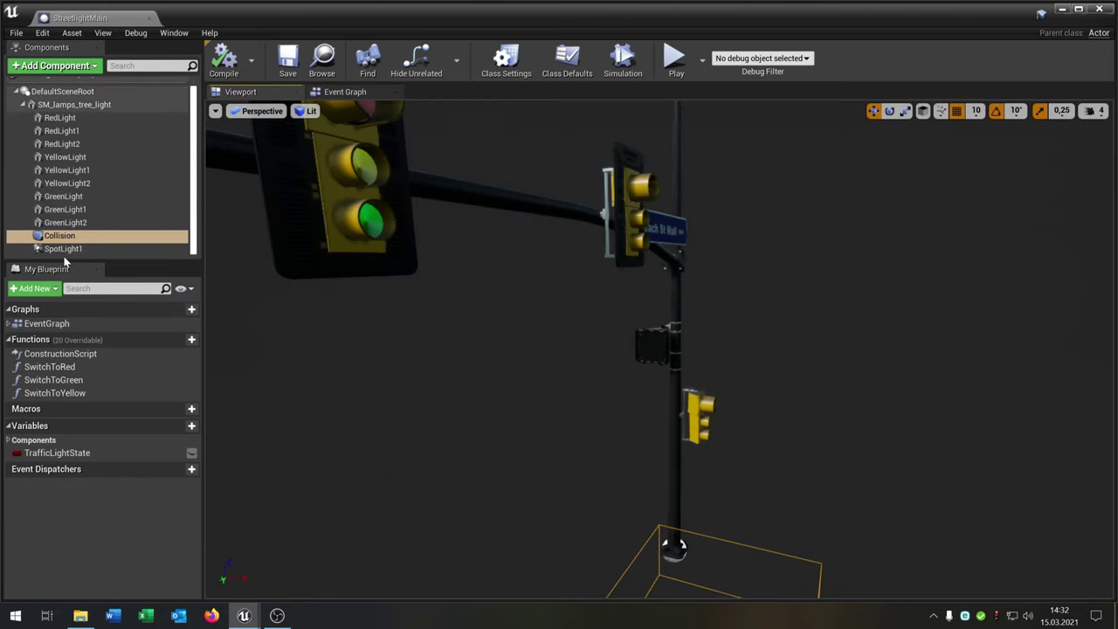
click(173, 33)
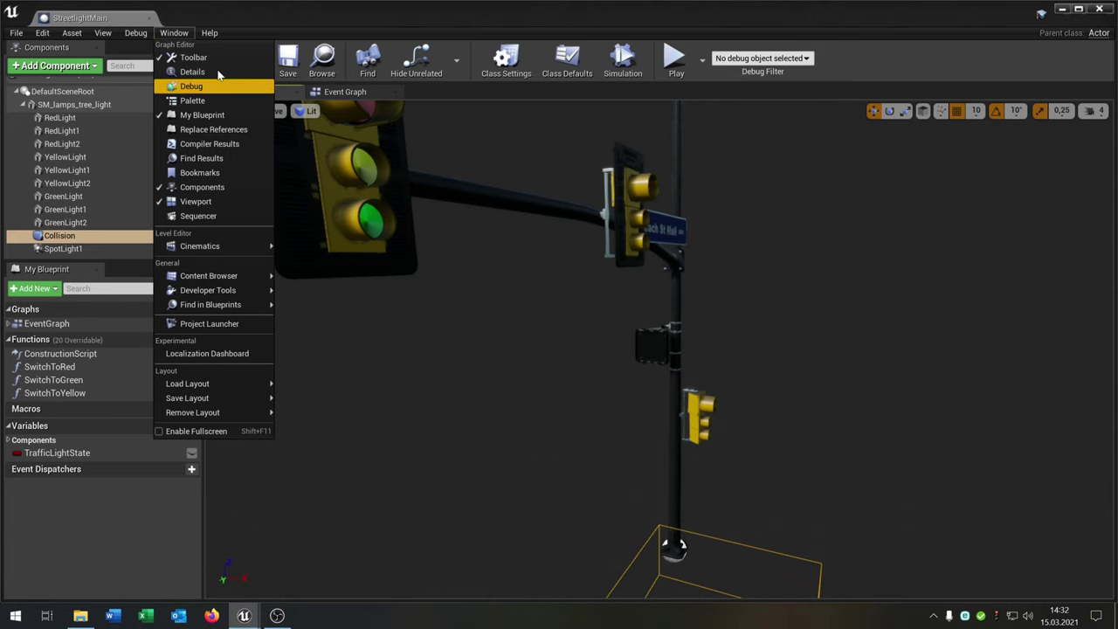
click(196, 80)
scroll(960, 401, down, 10)
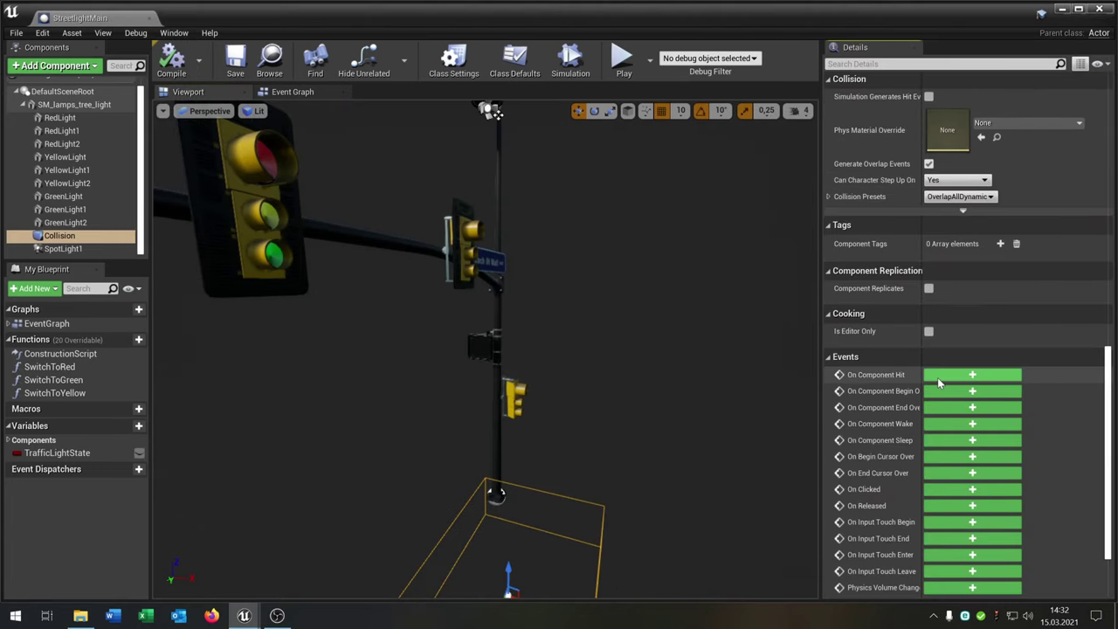
click(970, 391)
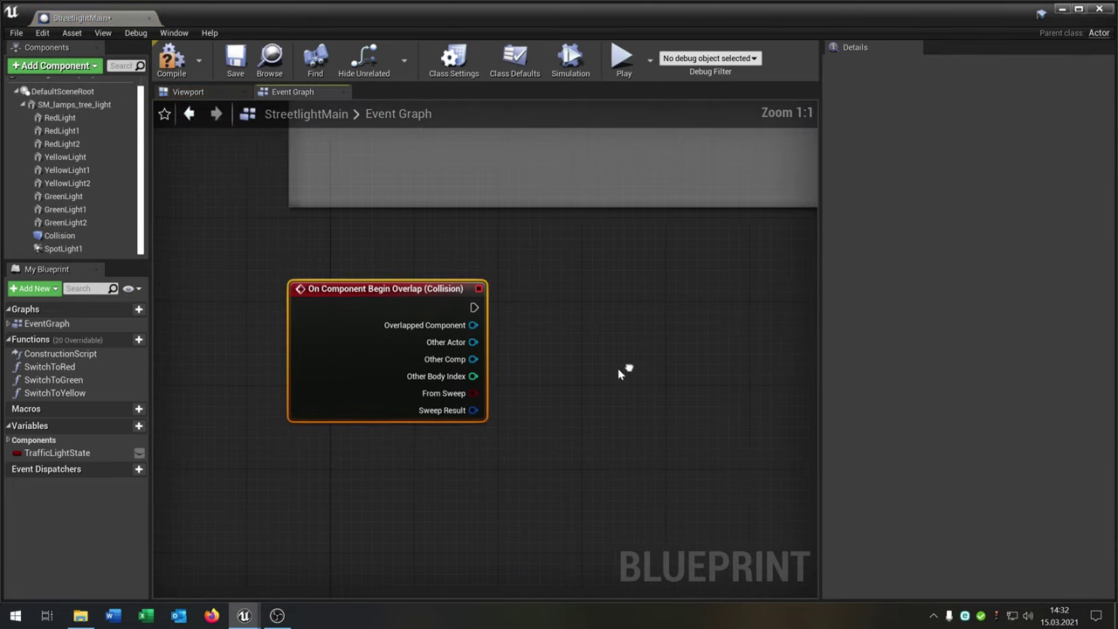
click(914, 46)
Add a Cast To AI_Car2 node fed by the Other Actor output of the Collision begin overlap event.
right_drag(757, 308, 792, 379)
scroll(792, 379, down, 2)
right_drag(898, 404, 697, 401)
scroll(735, 367, up, 1)
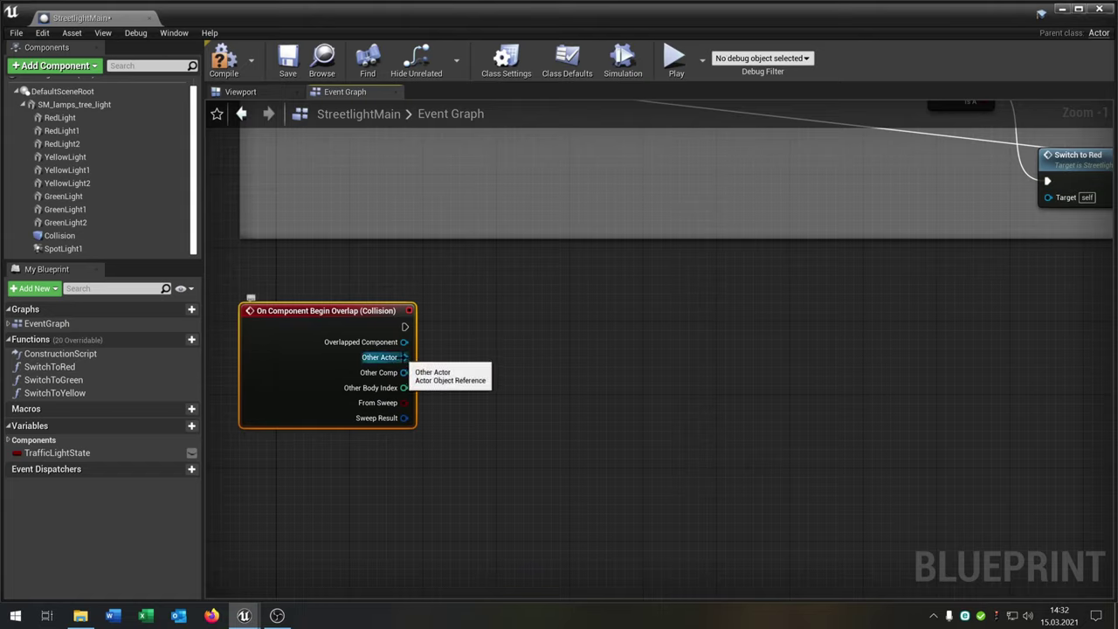
drag(404, 358, 549, 332)
text(cast)
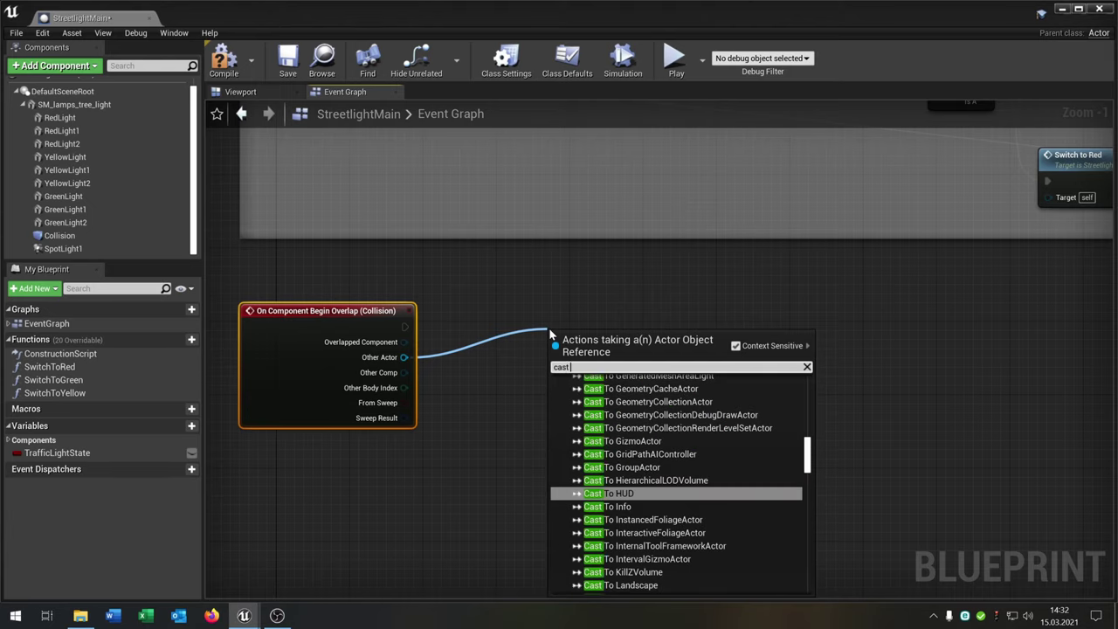
text( to ai)
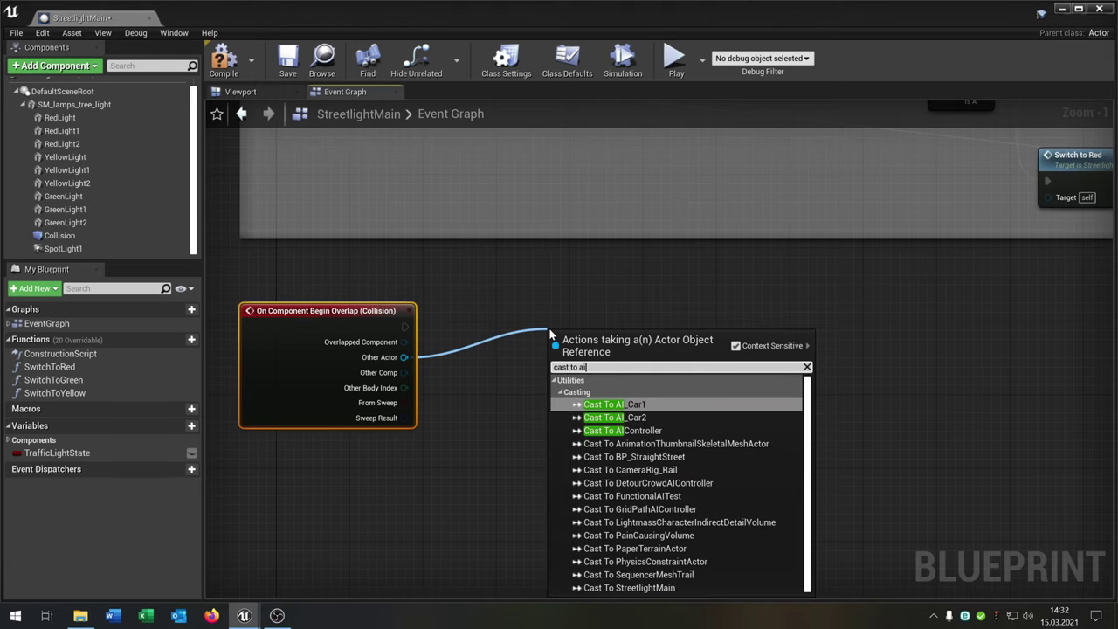
click(631, 418)
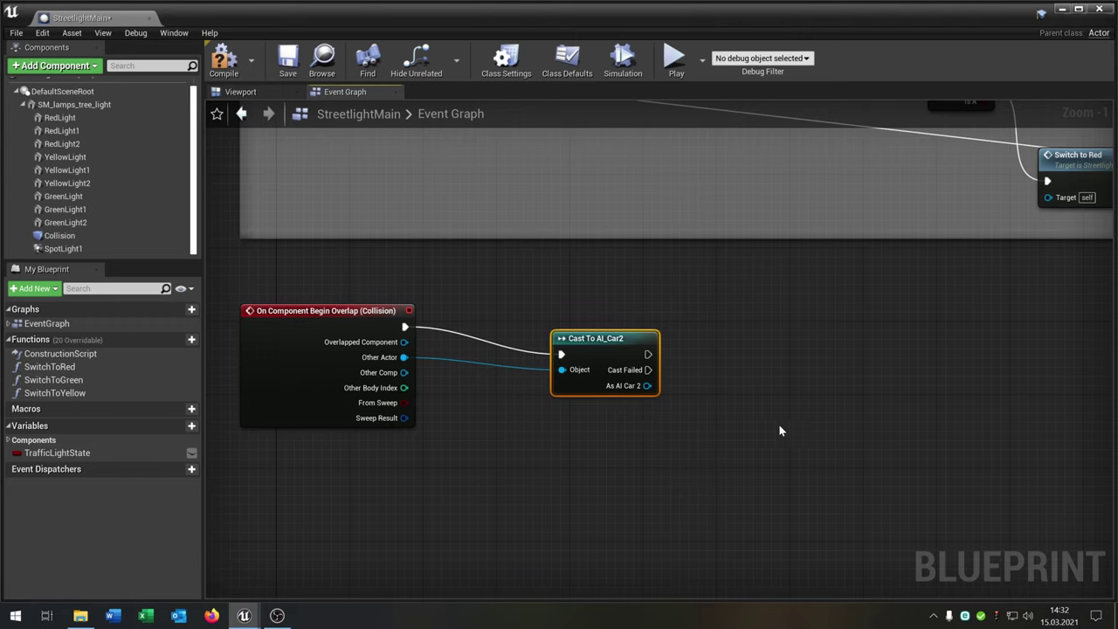
Line up the Cast To AI_Car2 node with the overlap event and place a Traffic Light State getter below it.
drag(616, 345, 597, 317)
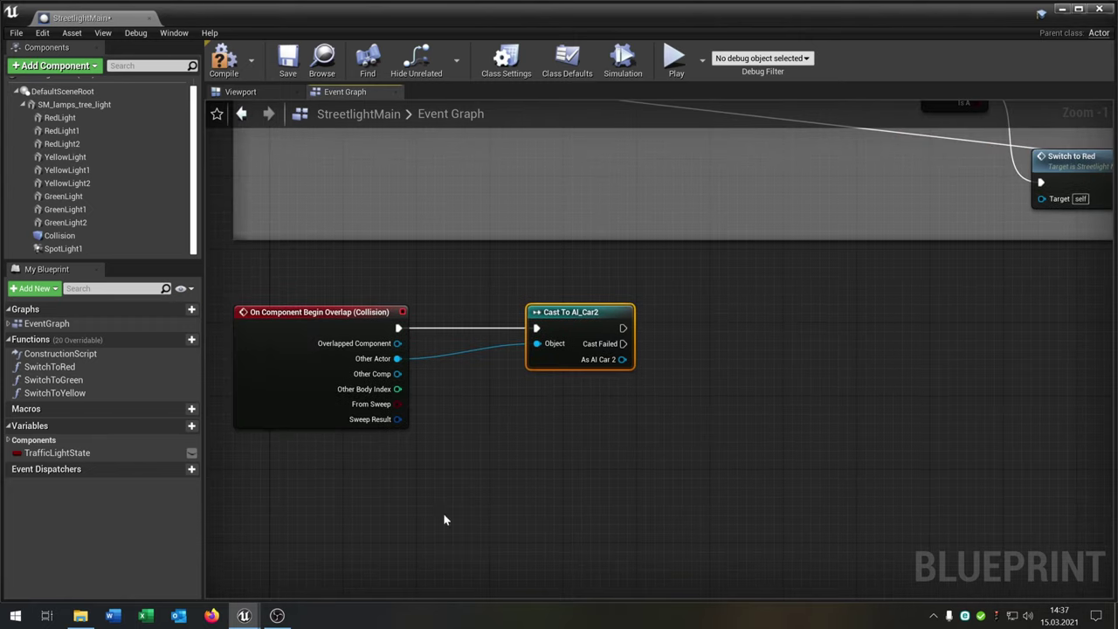
right_drag(341, 484, 429, 457)
drag(81, 454, 557, 426)
click(644, 425)
right_drag(661, 424, 516, 420)
drag(529, 413, 571, 395)
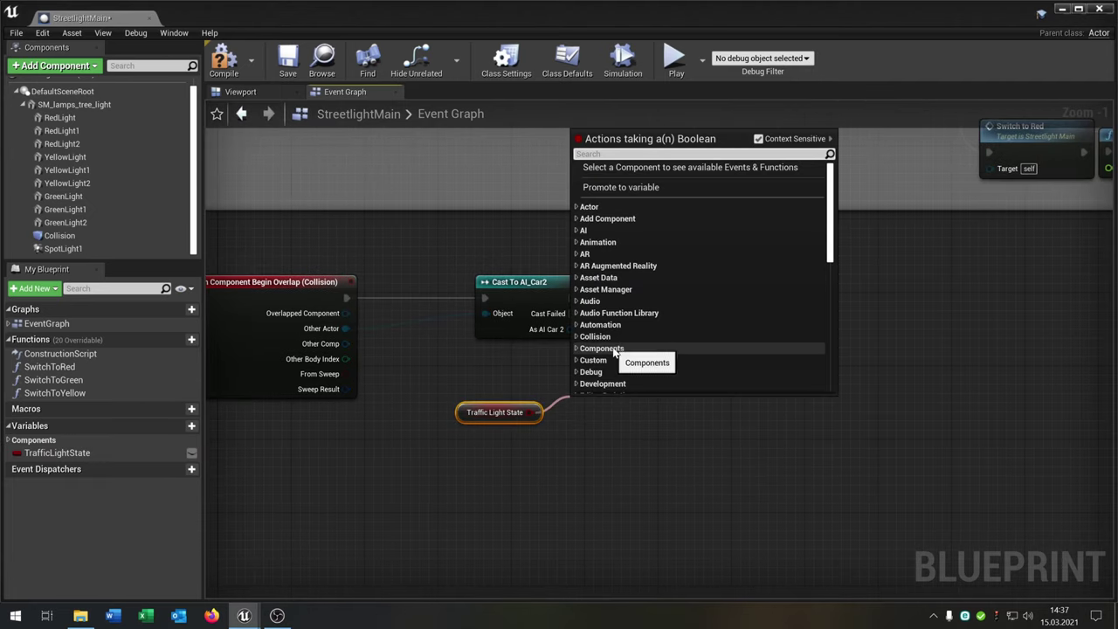
Add a Branch after Cast To AI_Car2 and connect Traffic Light State to its condition.
click(570, 300)
drag(571, 298, 675, 317)
text(br)
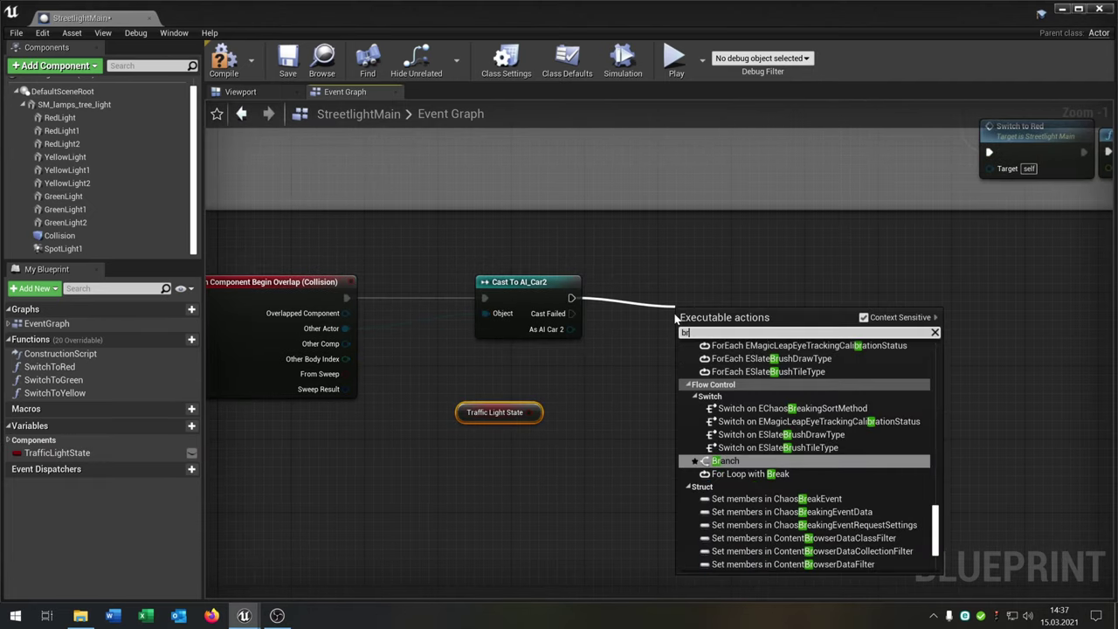
text(an)
key(Return)
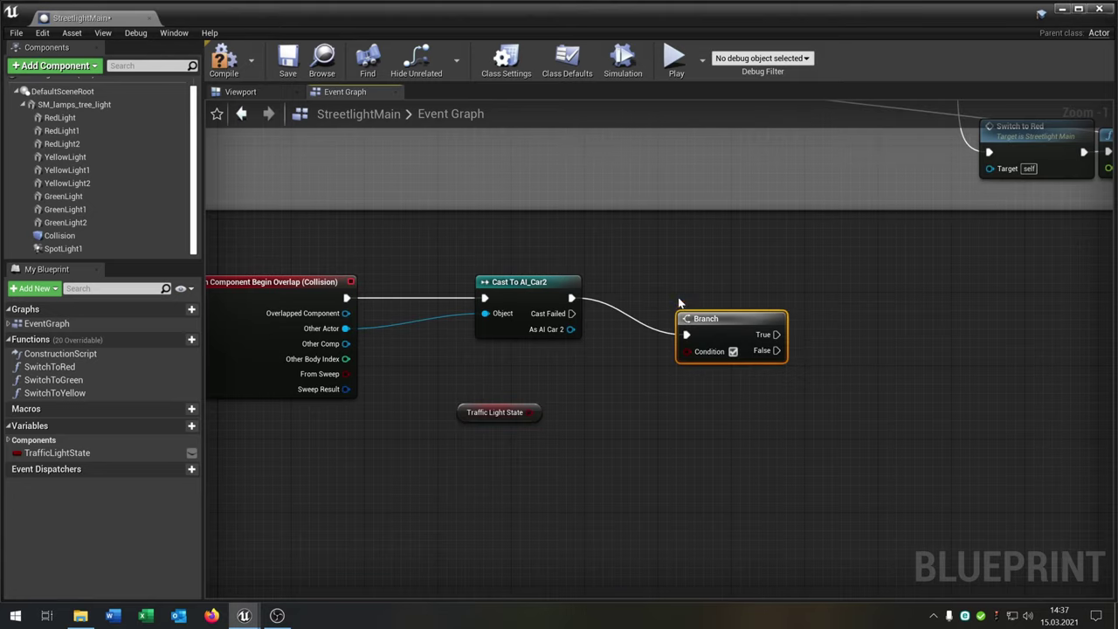
drag(719, 313, 703, 284)
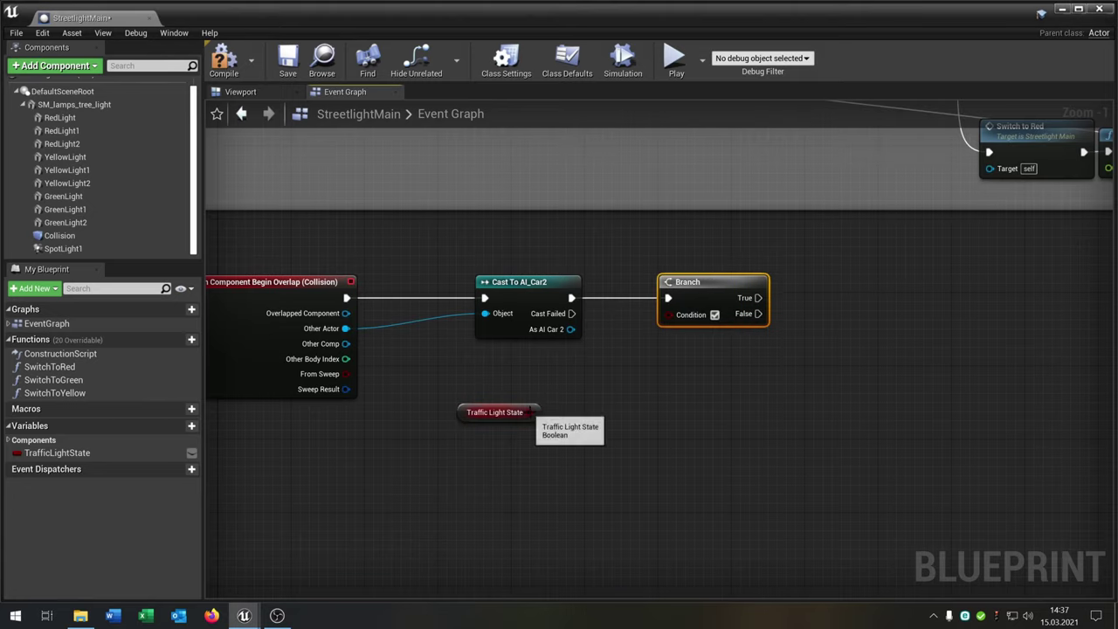
drag(529, 412, 668, 313)
drag(465, 417, 506, 374)
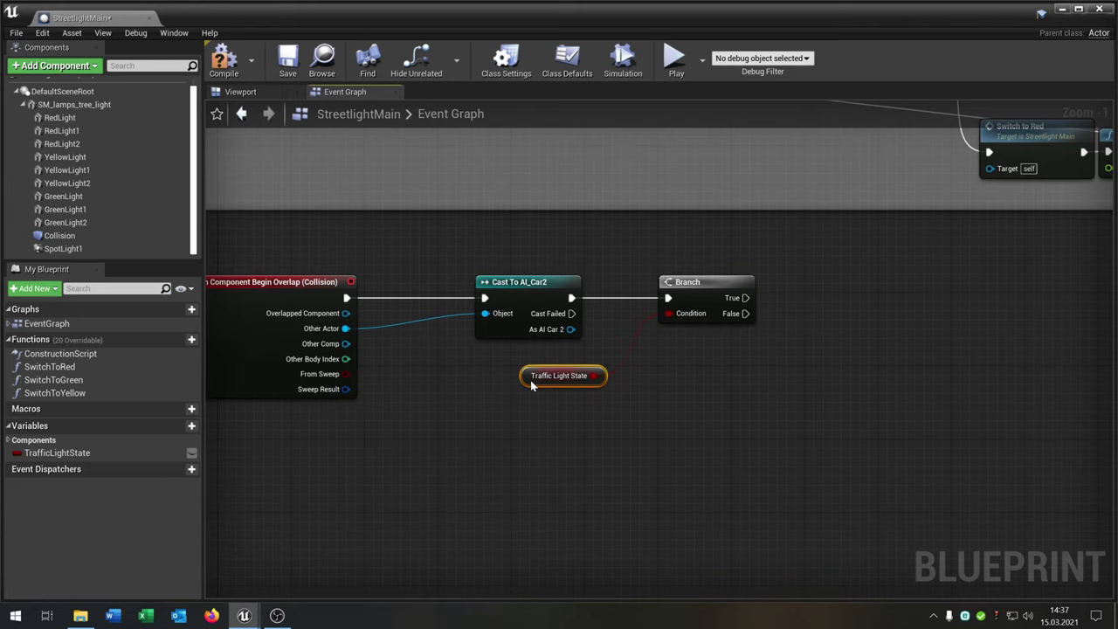
right_drag(736, 436, 584, 439)
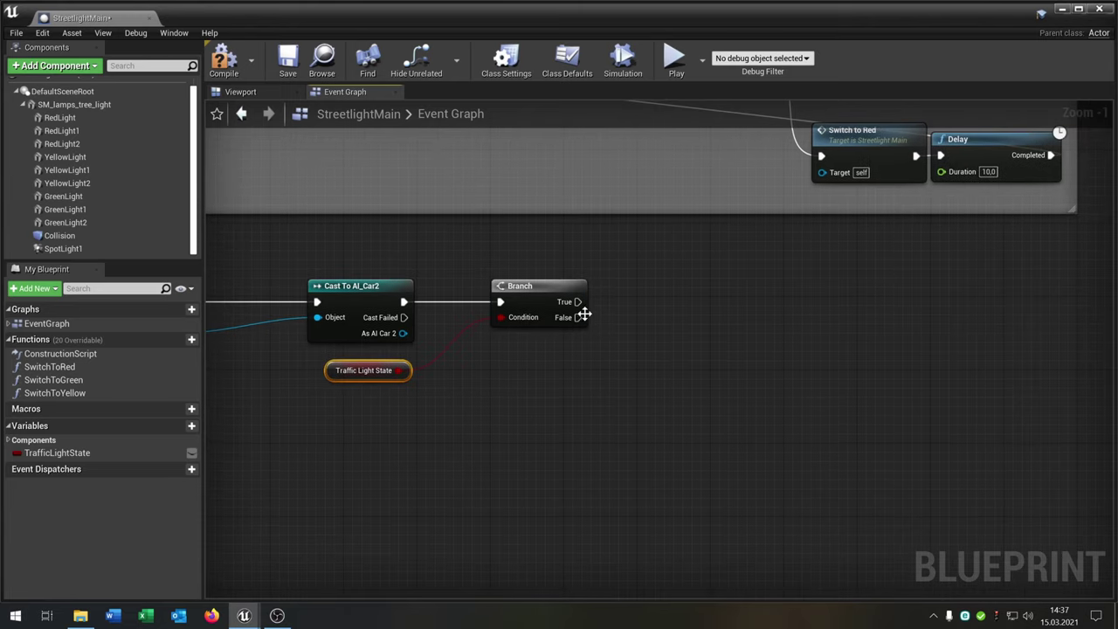
drag(576, 301, 729, 316)
text(driv)
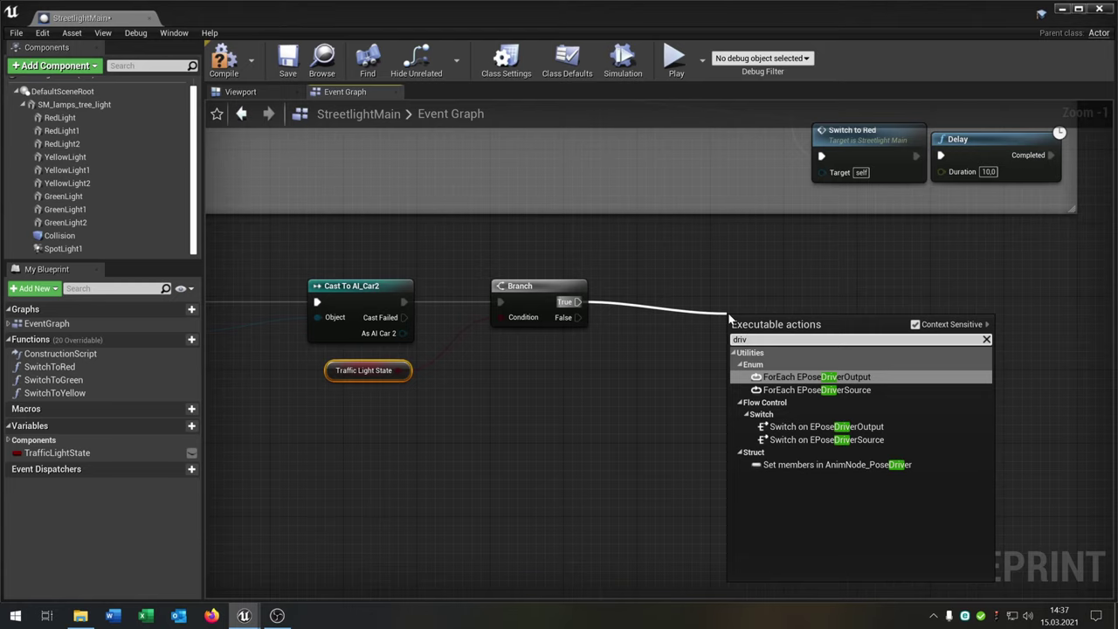
Add a Driving call on the As AI Car 2 reference and run it from the Branch's True output.
right_drag(570, 400, 743, 365)
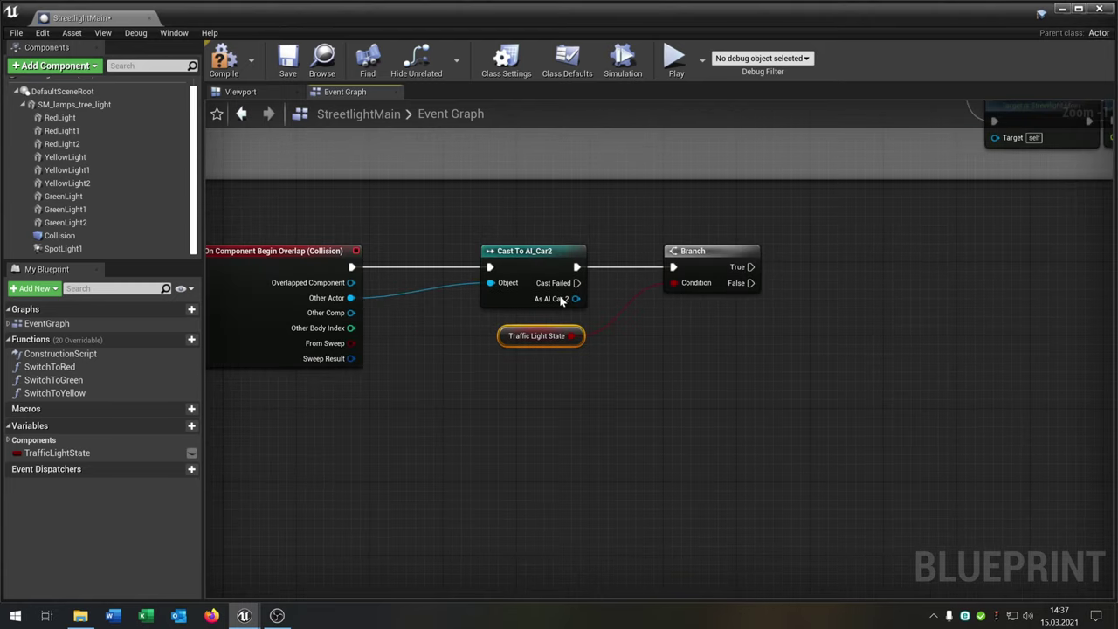
drag(576, 298, 799, 282)
text(driv)
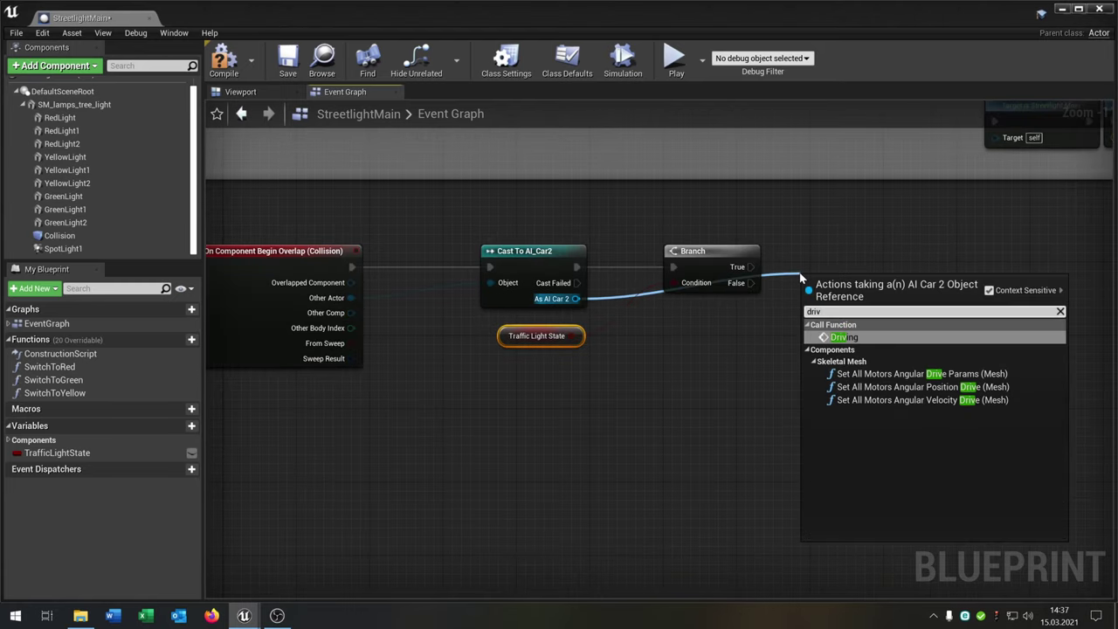
key(Return)
right_drag(863, 281, 738, 324)
drag(739, 324, 814, 285)
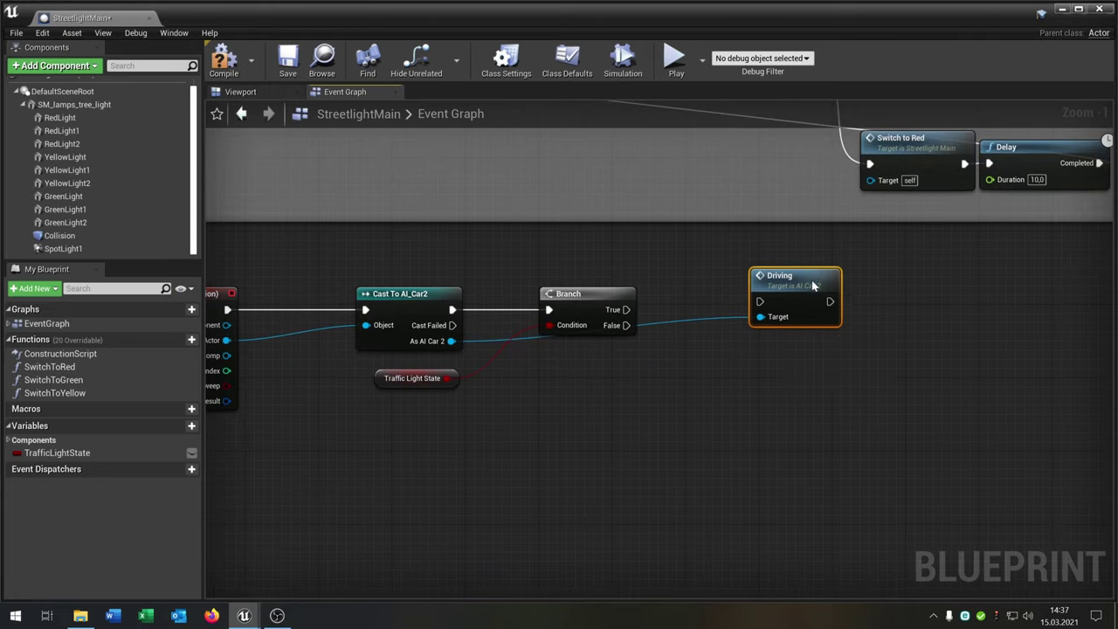
drag(630, 312, 758, 302)
right_drag(690, 396, 568, 332)
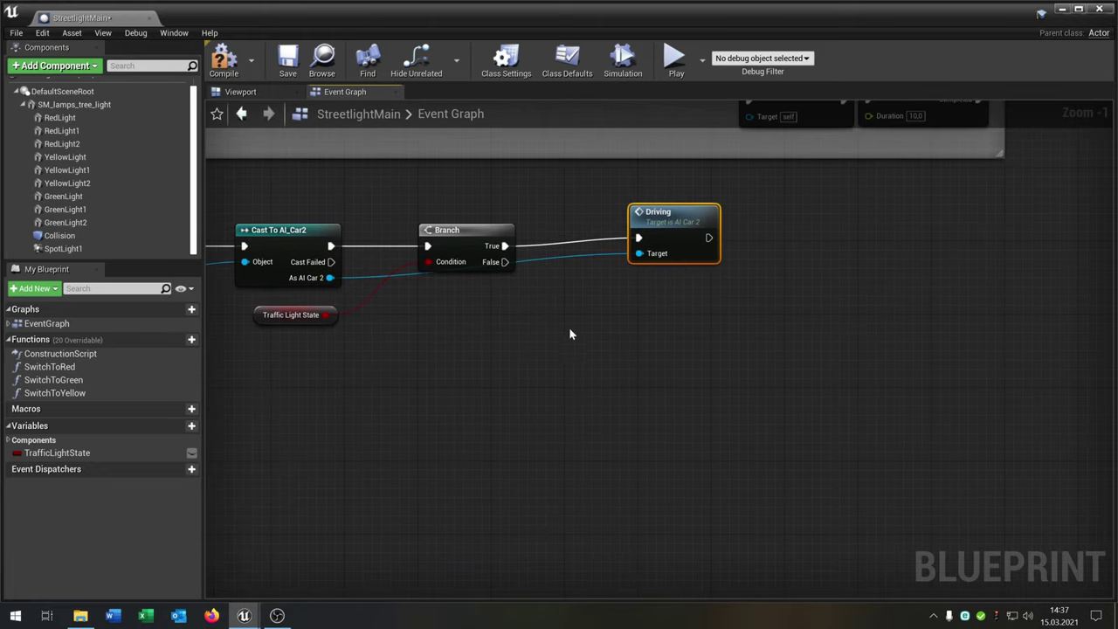
drag(508, 262, 627, 359)
text(s)
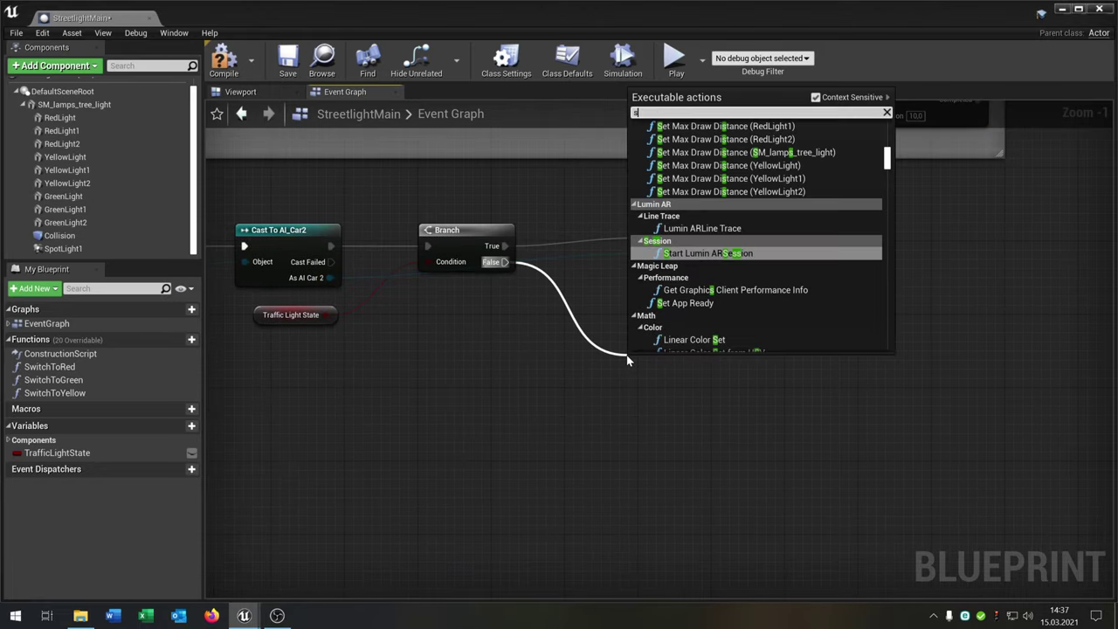
click(617, 357)
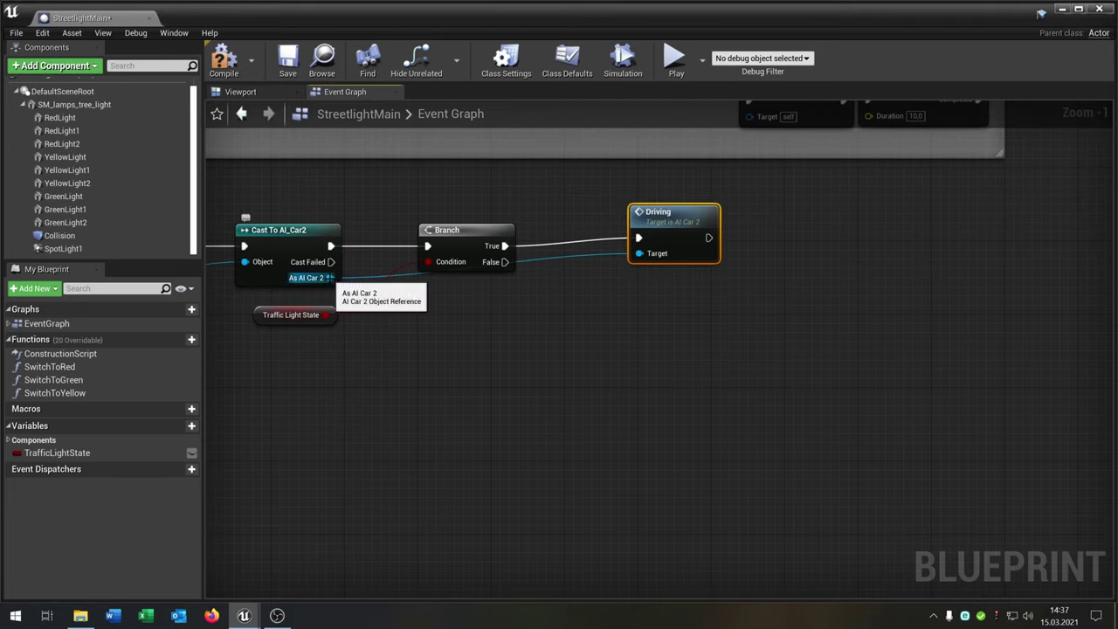
Add a Stop call on the As AI Car 2 reference and run it from the Branch's False output.
drag(329, 278, 677, 322)
text(stop)
key(Return)
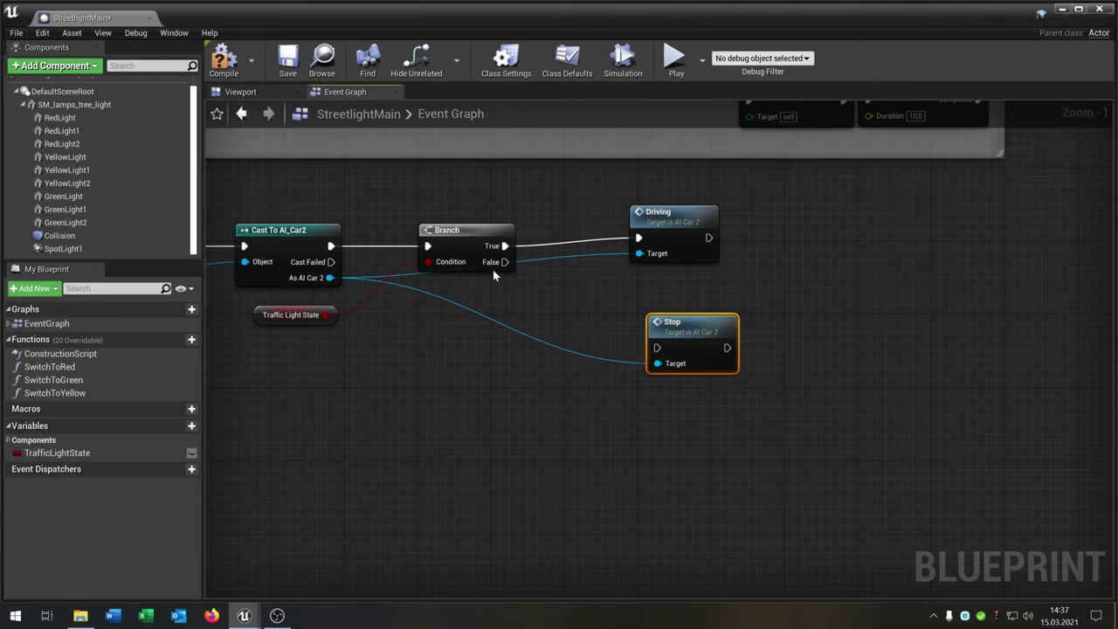
drag(505, 261, 656, 347)
Add a Retriggerable Delay with a duration of 1.0 after Stop and loop its Completed output back to the Branch.
right_drag(803, 458, 637, 414)
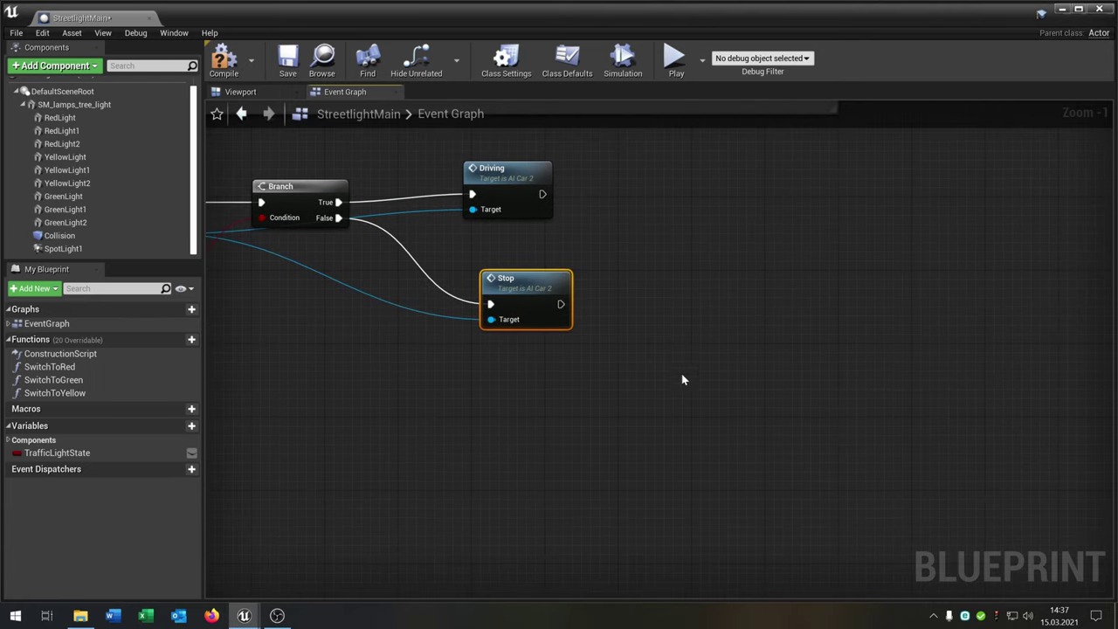
drag(563, 304, 661, 303)
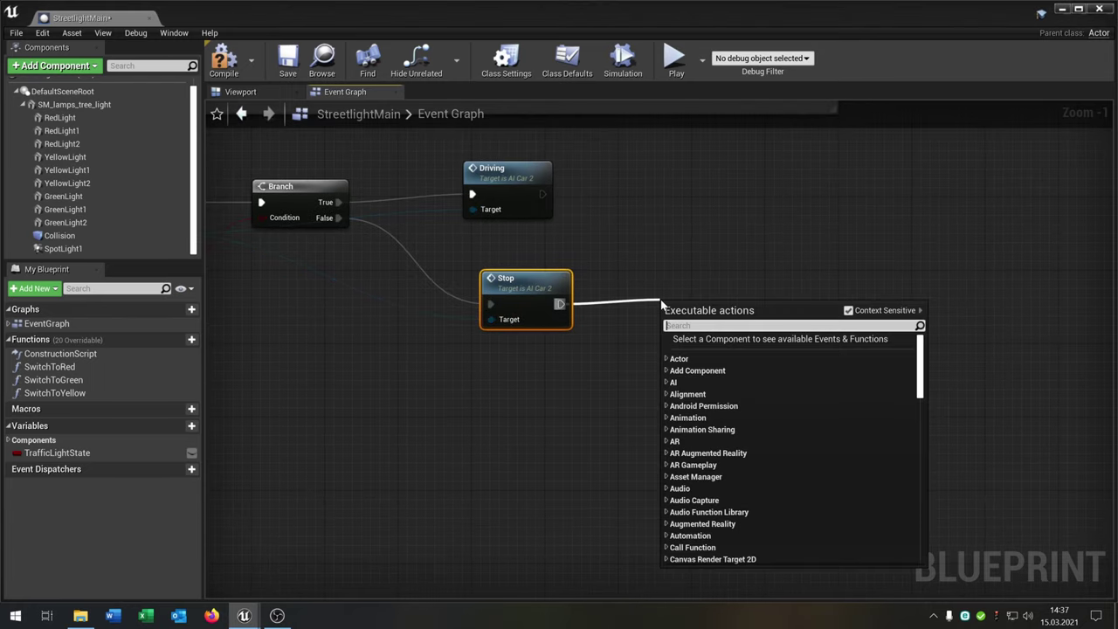
text(retr)
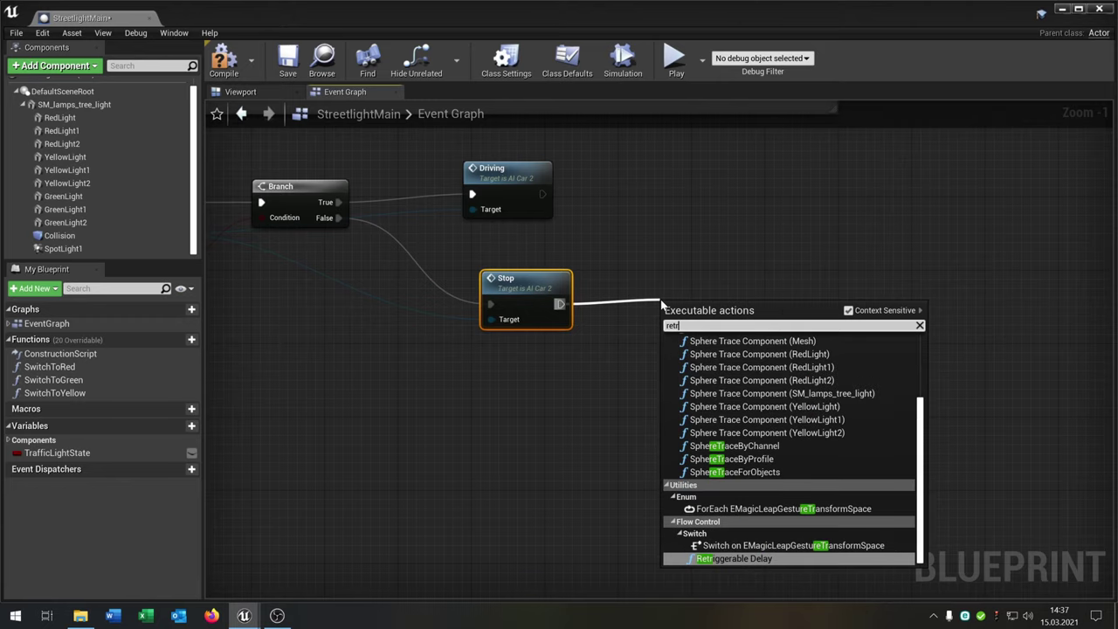
key(Return)
drag(710, 311, 666, 291)
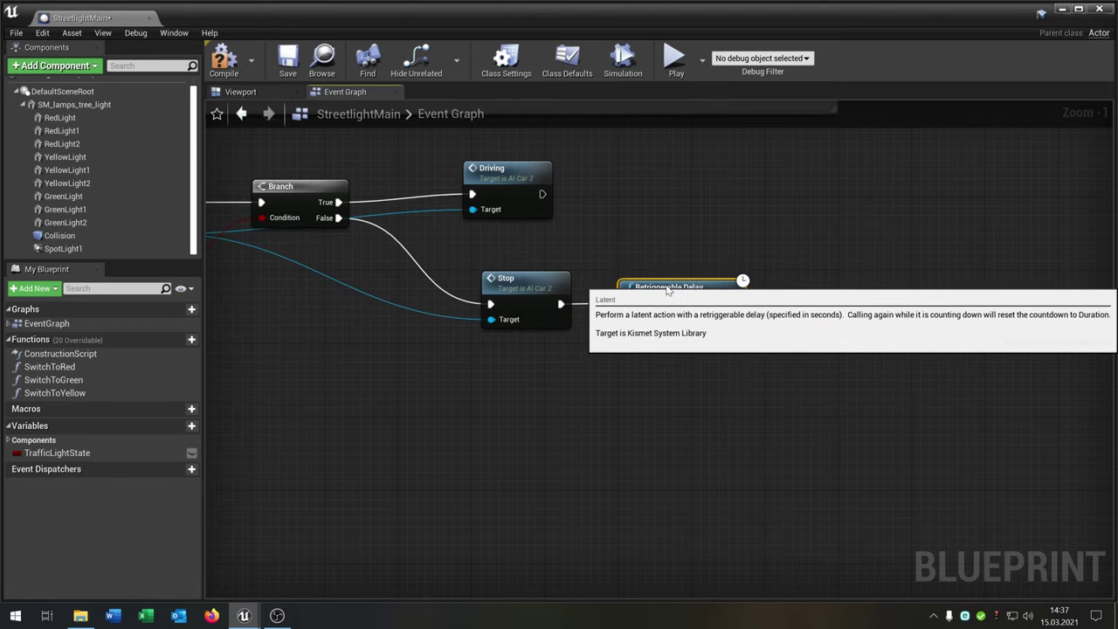
right_drag(632, 400, 628, 426)
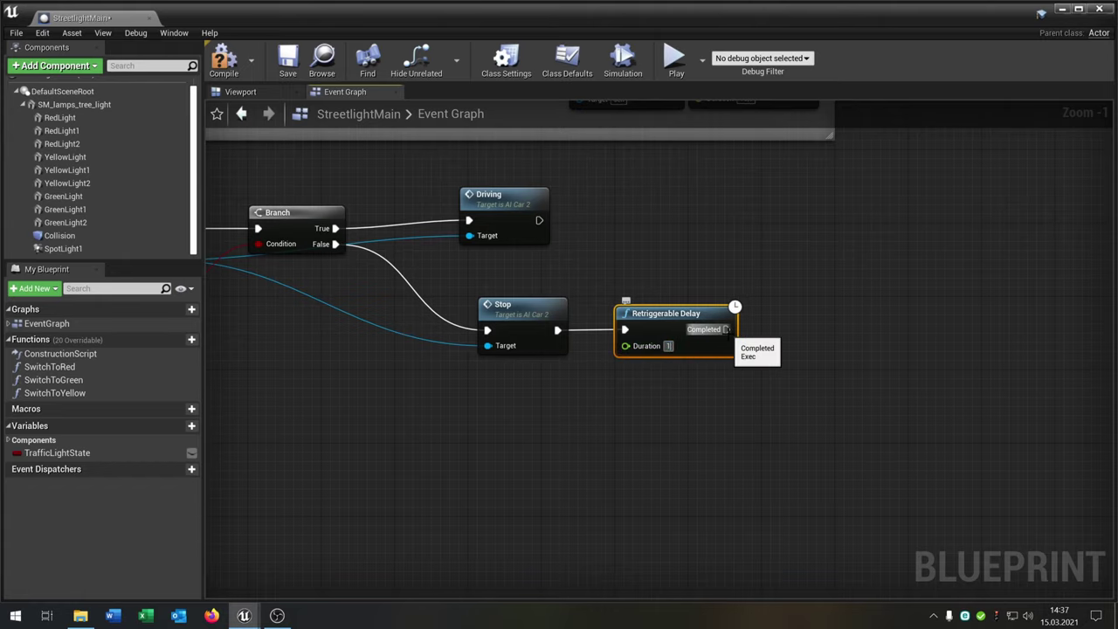
right_drag(647, 405, 737, 395)
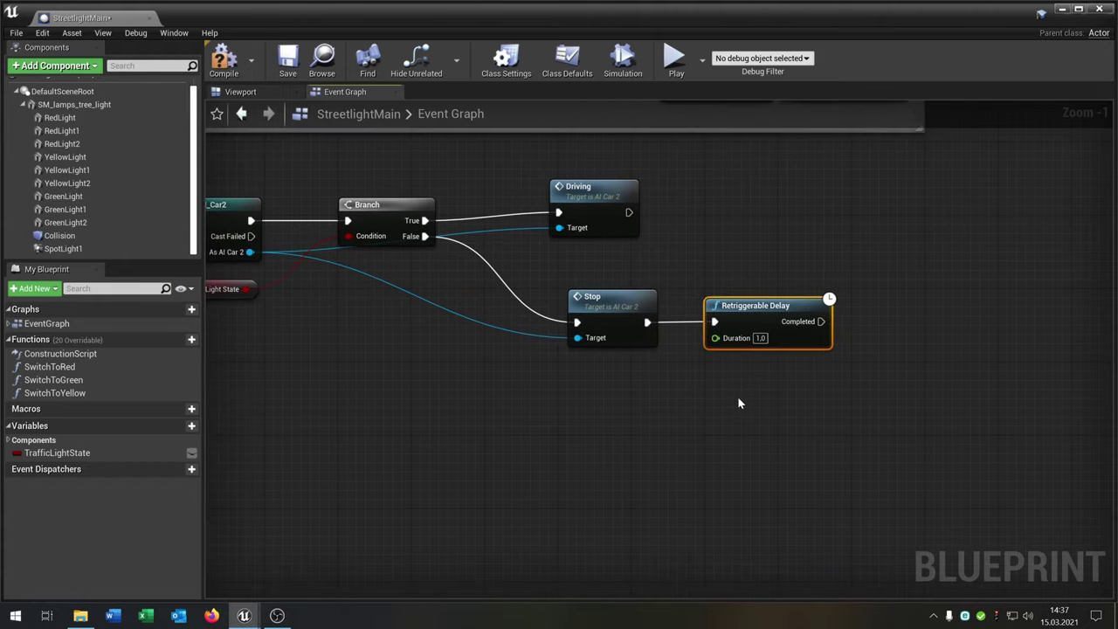
scroll(737, 396, down, 1)
drag(811, 331, 402, 246)
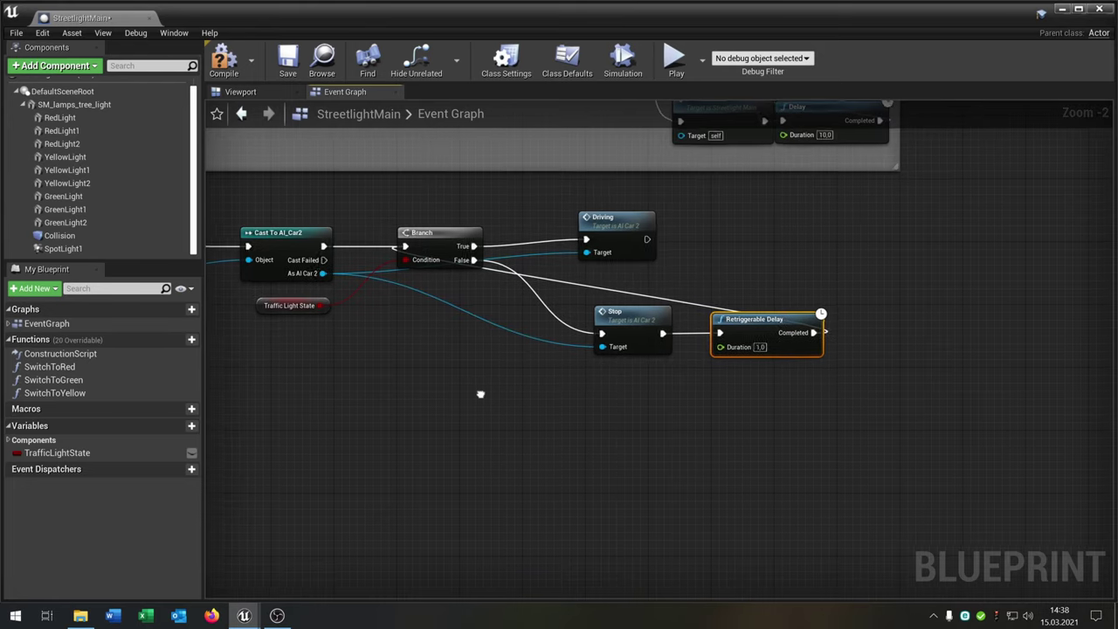
Compile and save the StreetlightMain blueprint, check the finished overlap logic, and close the blueprint.
click(239, 74)
click(285, 69)
right_drag(440, 287, 603, 324)
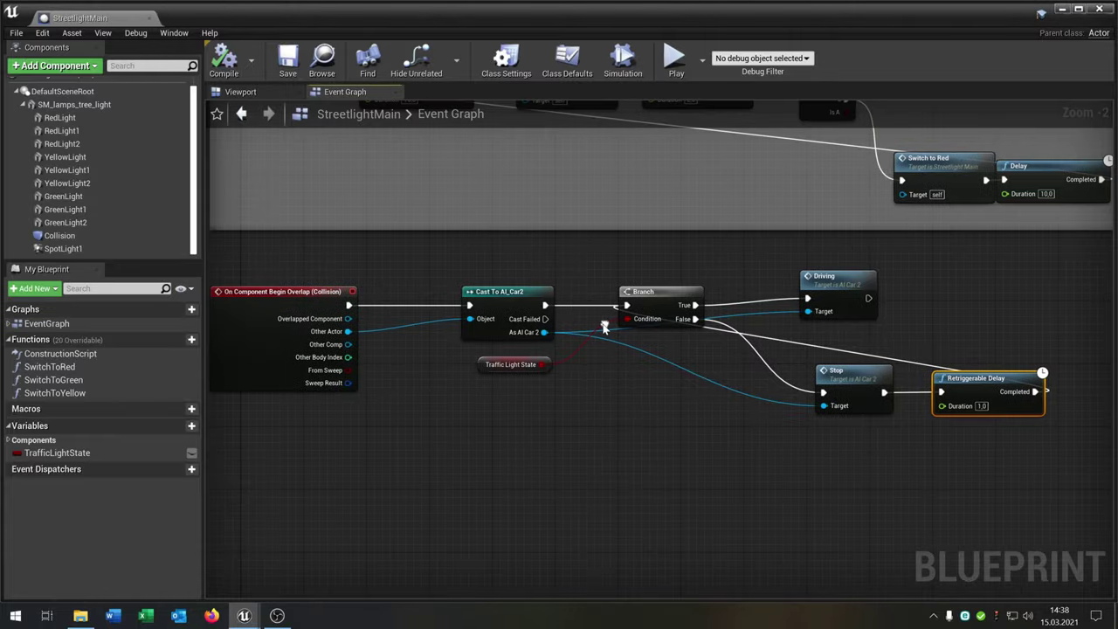
scroll(602, 336, down, 2)
right_drag(634, 381, 590, 400)
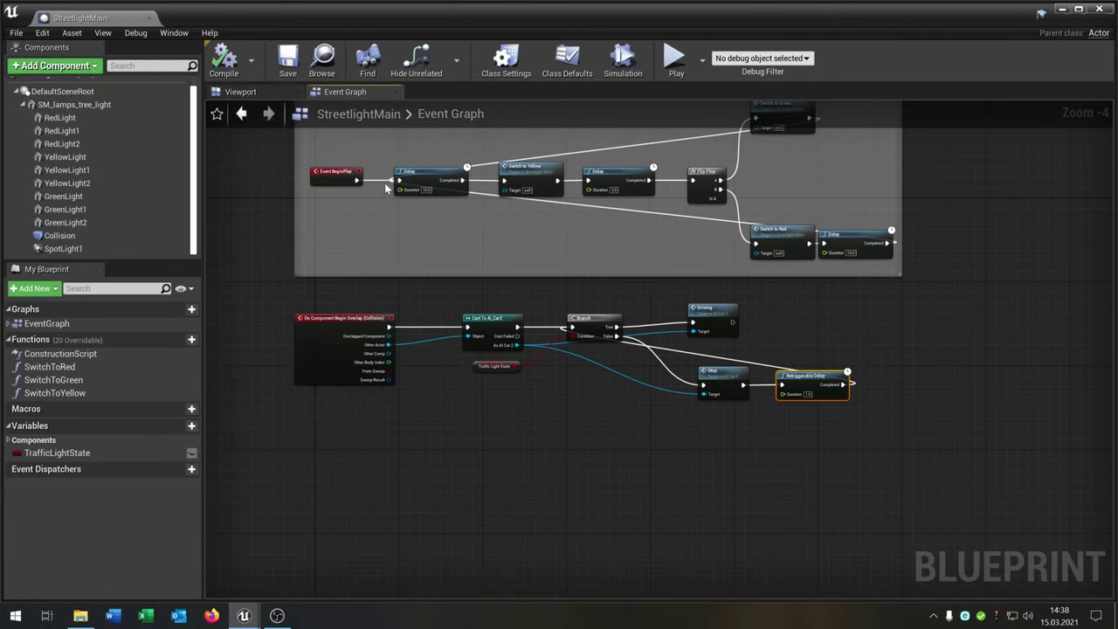
click(149, 18)
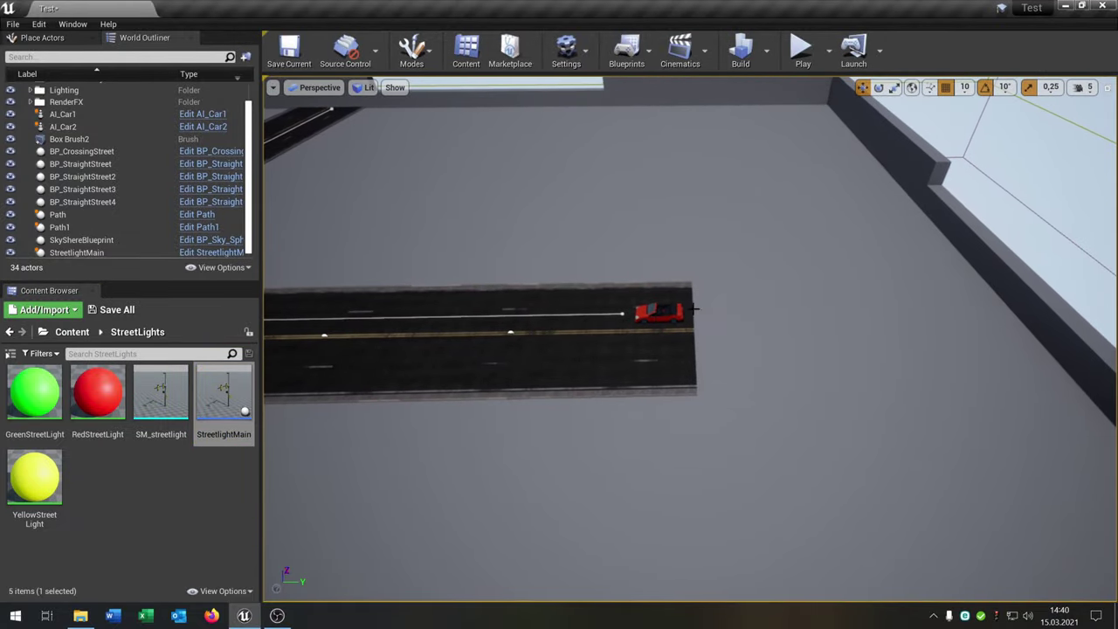
Move AI_Car2 along its lane closer to the traffic light at the crossing.
click(661, 312)
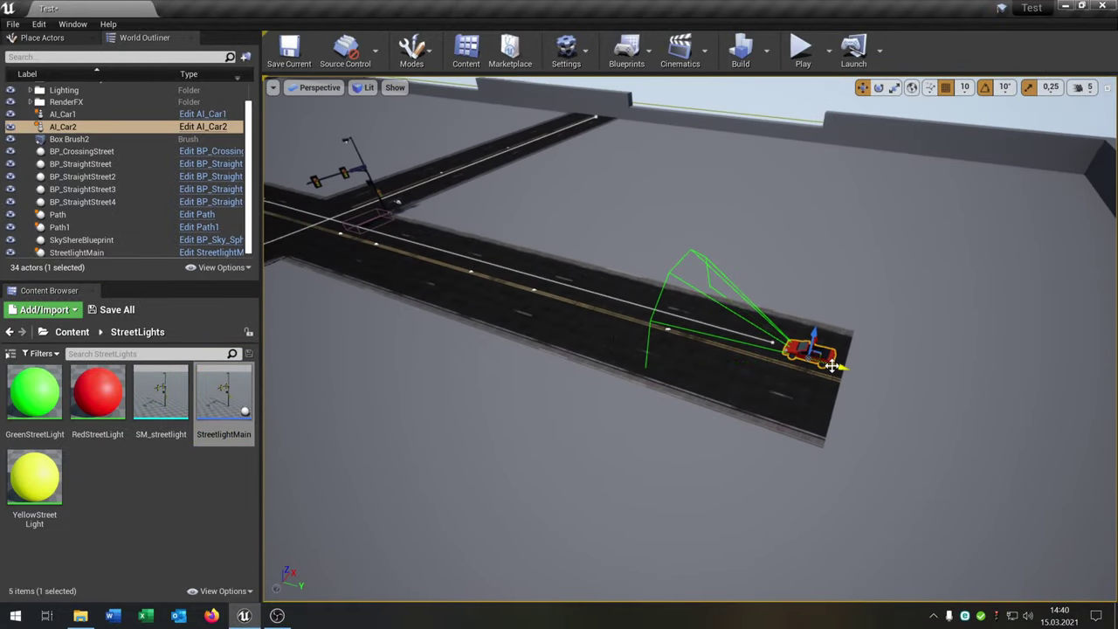
drag(832, 366, 470, 288)
right_drag(469, 288, 402, 251)
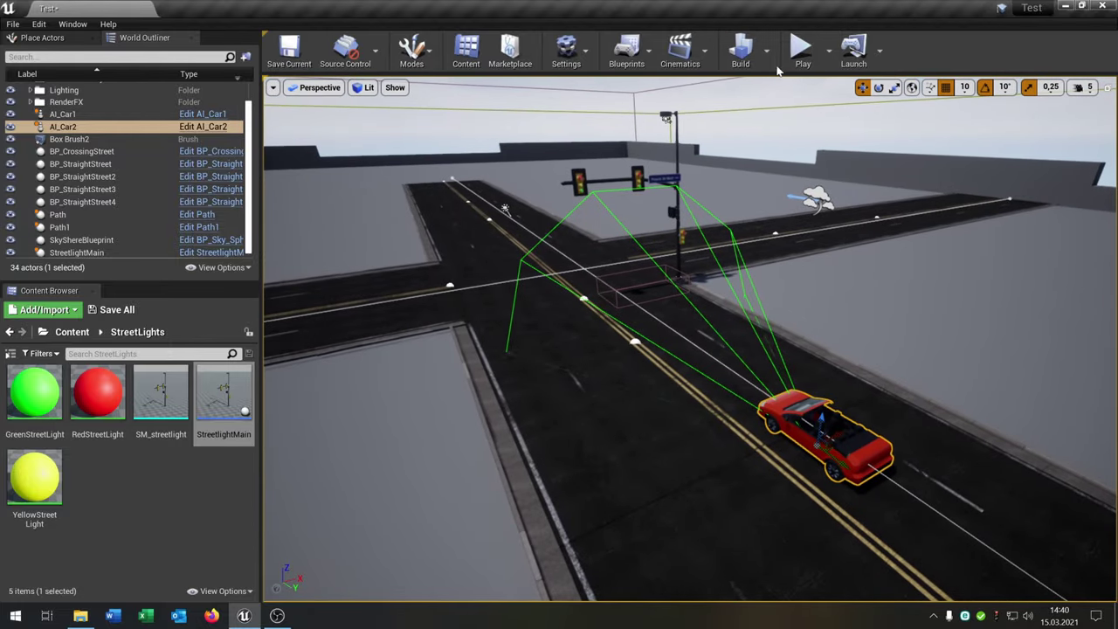
Play-test the level, walking the character toward the crossing to watch how AI_Car2 reacts to the traffic light, and stop the session.
click(801, 48)
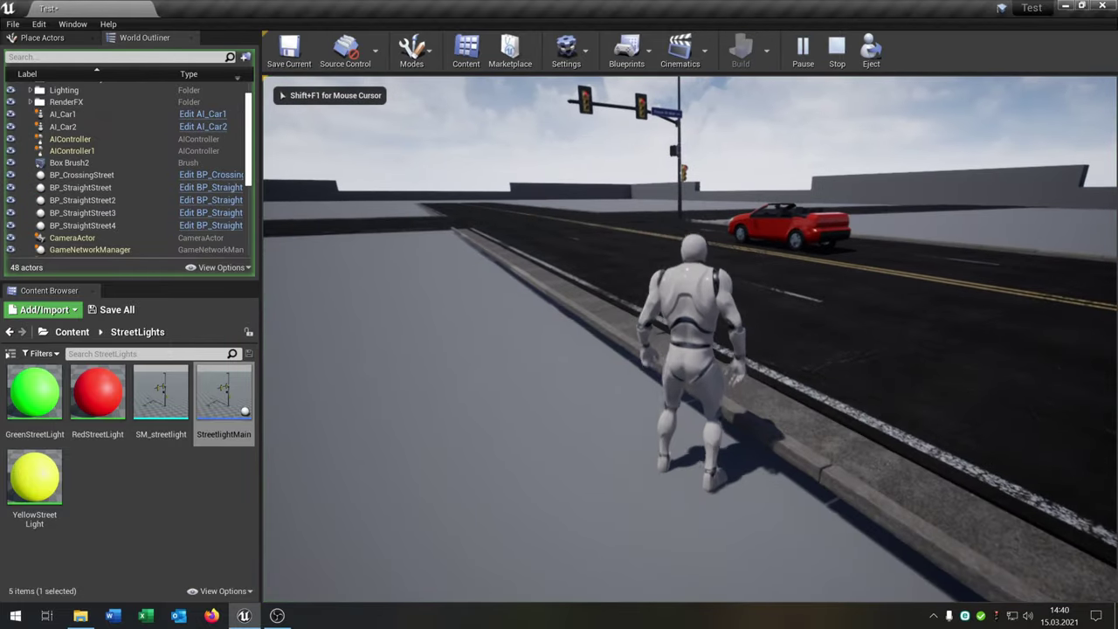
key(w)
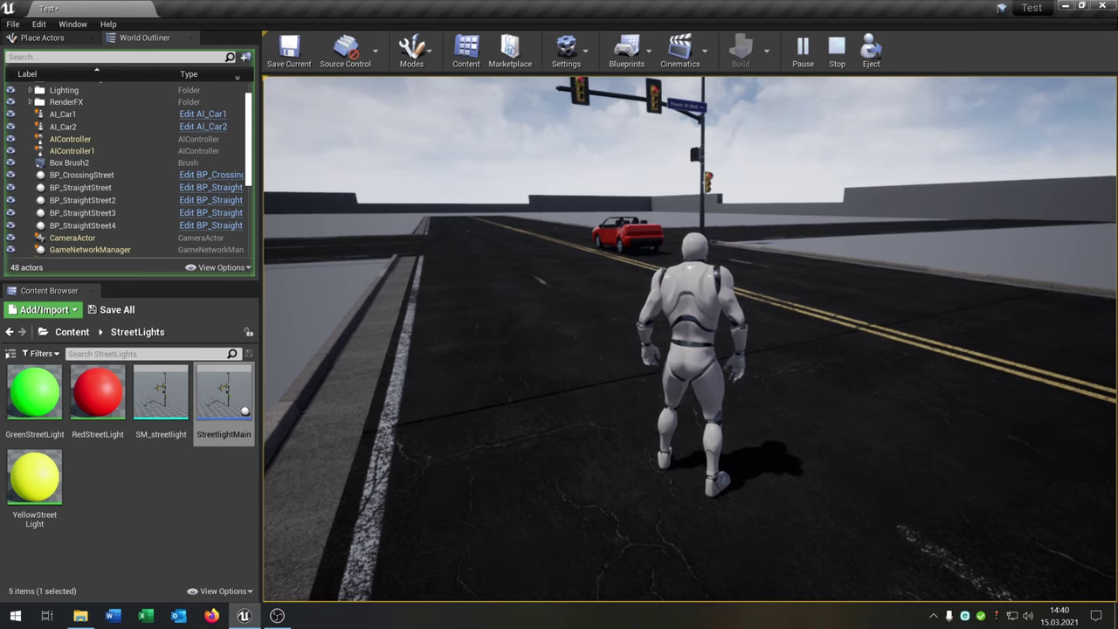
key(w)
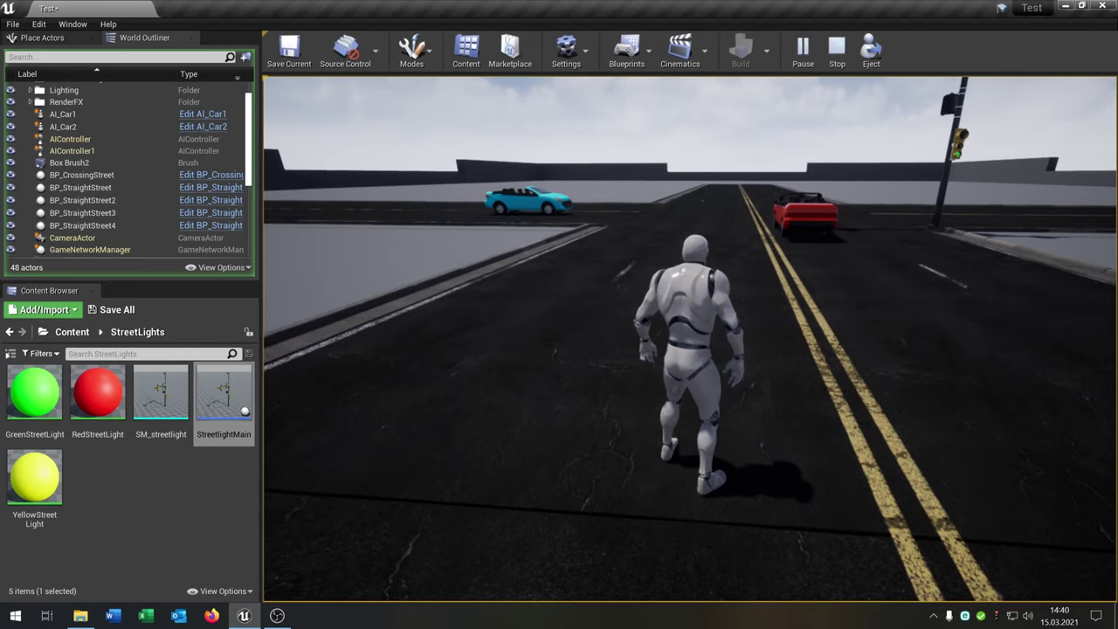
key(Escape)
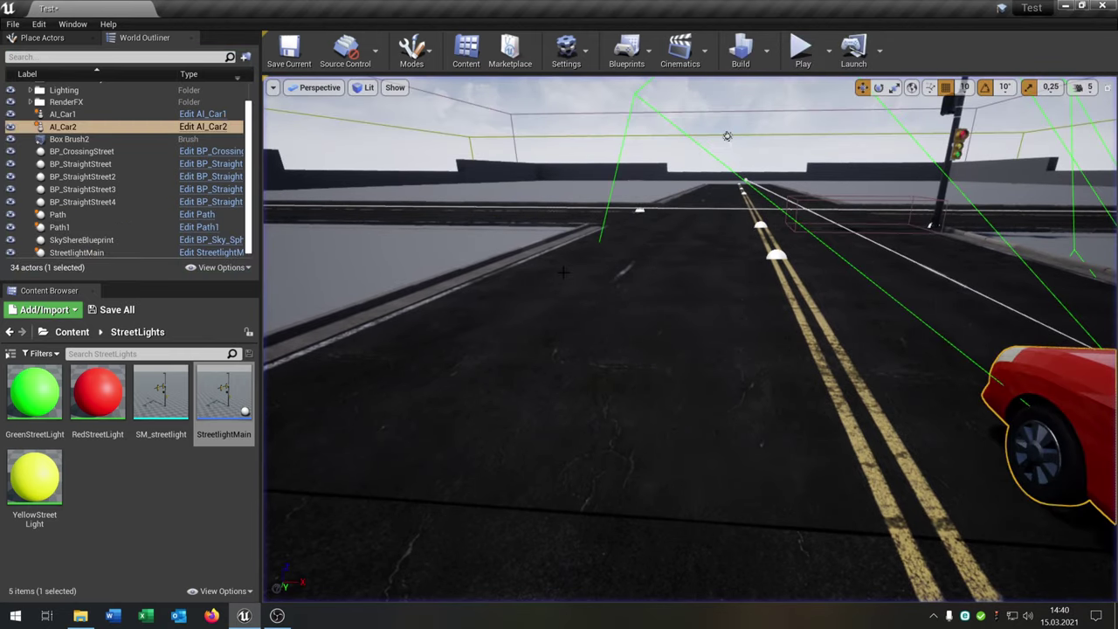
Clear the car selection and examine the traffic light, its collision box and the whole crossing from several angles.
key(s)
right_drag(564, 277, 686, 264)
key(d)
key(w)
key(Escape)
right_drag(528, 307, 337, 308)
key(w)
key(s)
right_drag(518, 312, 664, 310)
key(w)
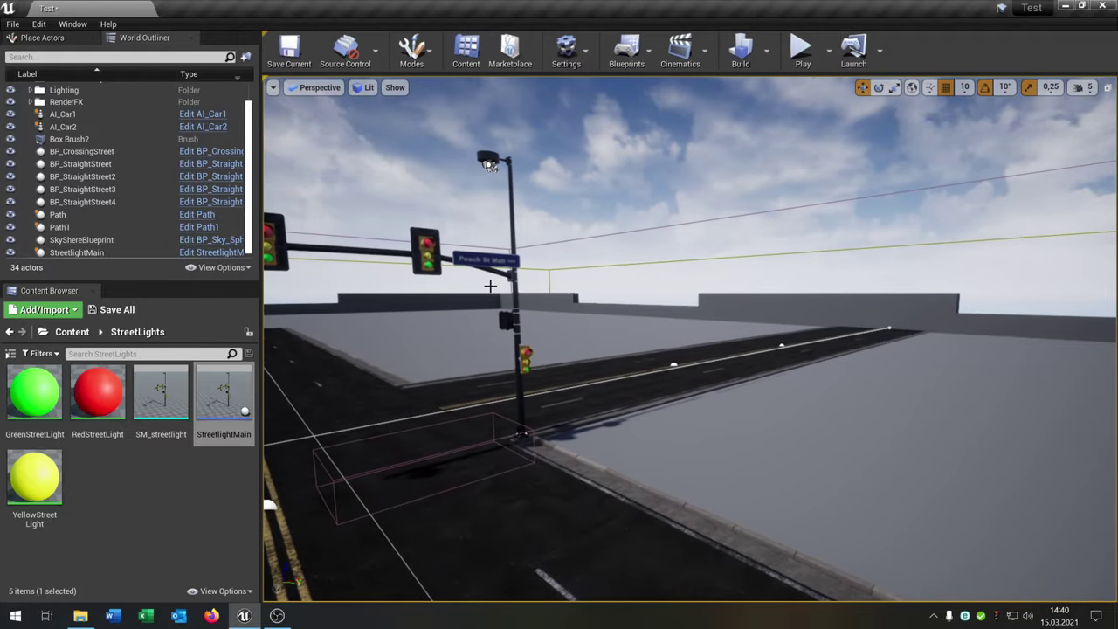
right_drag(490, 286, 424, 328)
key(s)
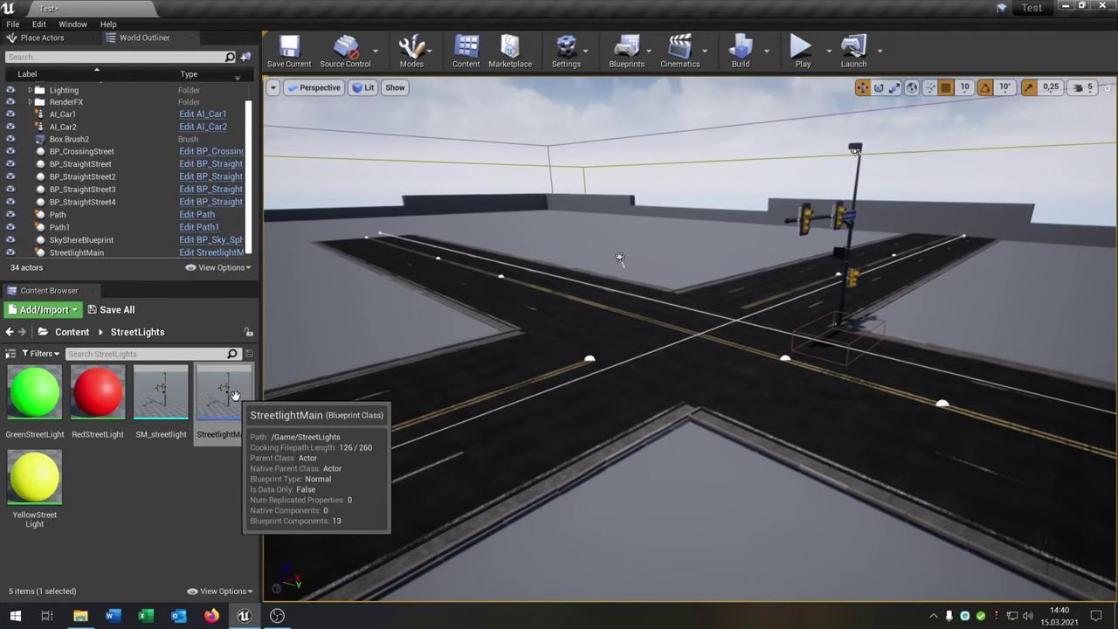
Duplicate the StreetlightMain blueprint and name the copy StreetlightSide.
right_click(233, 404)
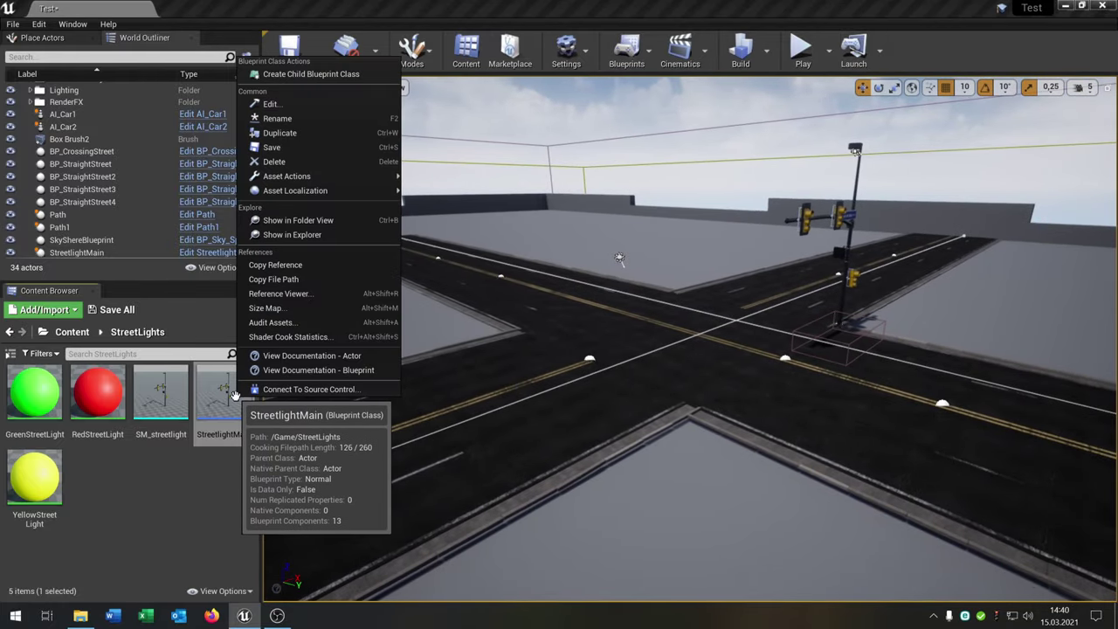
click(336, 135)
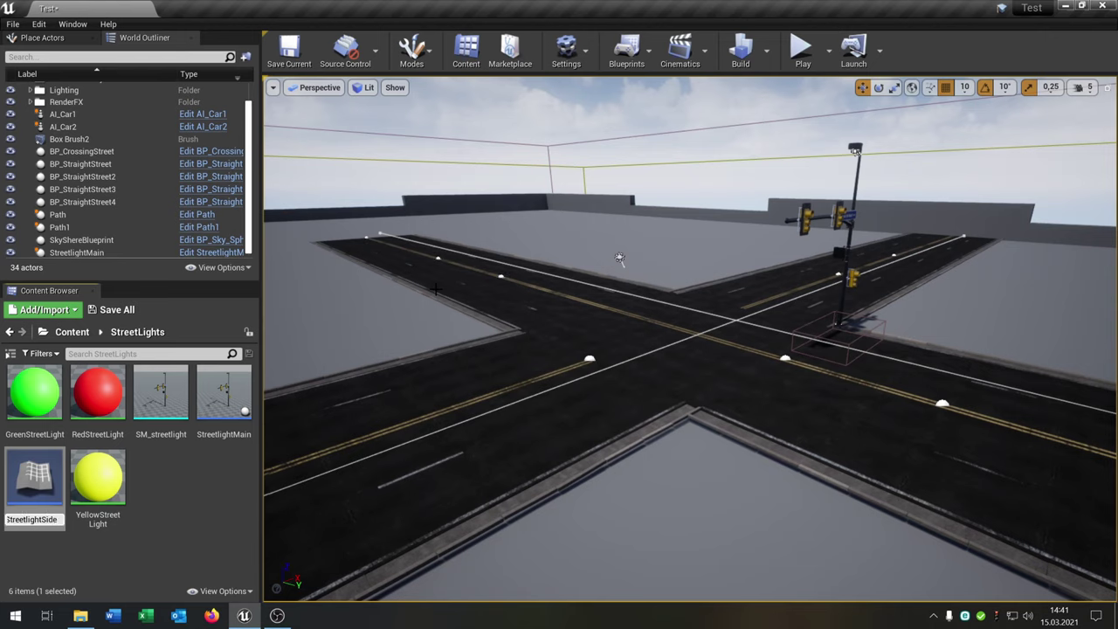
key(Return)
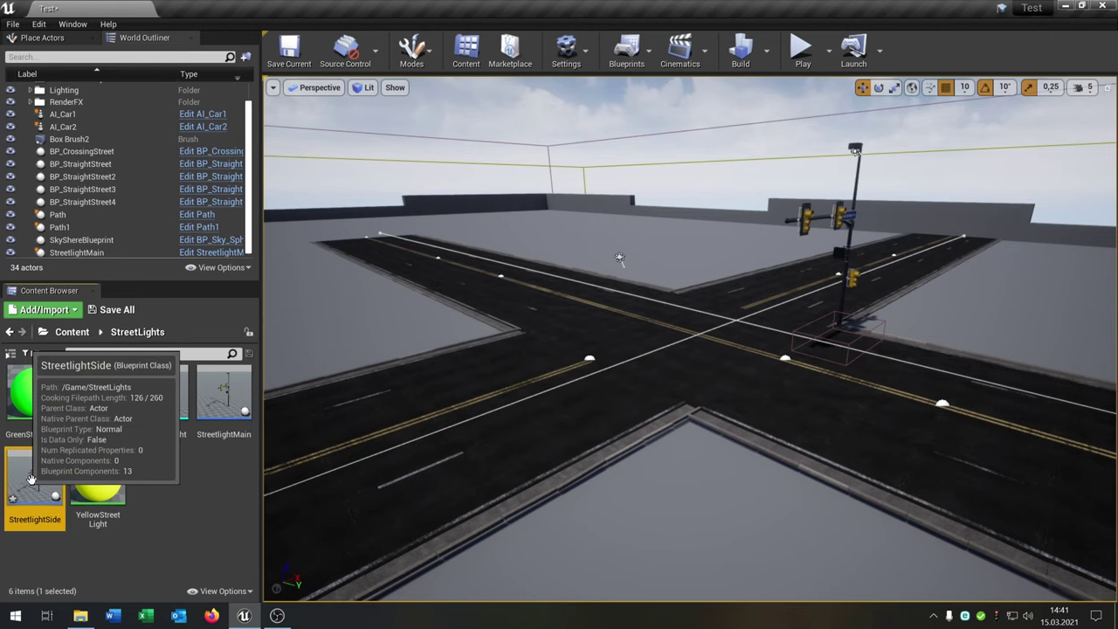
Place a StreetlightSide actor in the level at the crossing's empty street corner and check its position over the side road's lane.
drag(31, 478, 647, 428)
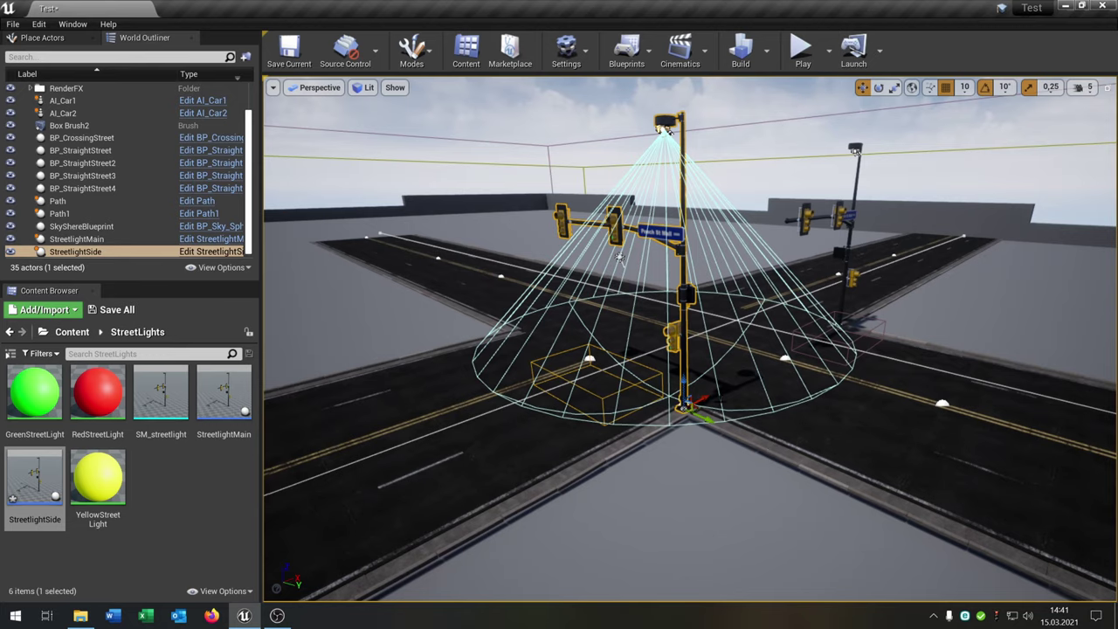
key(Escape)
right_drag(717, 401, 690, 401)
key(w)
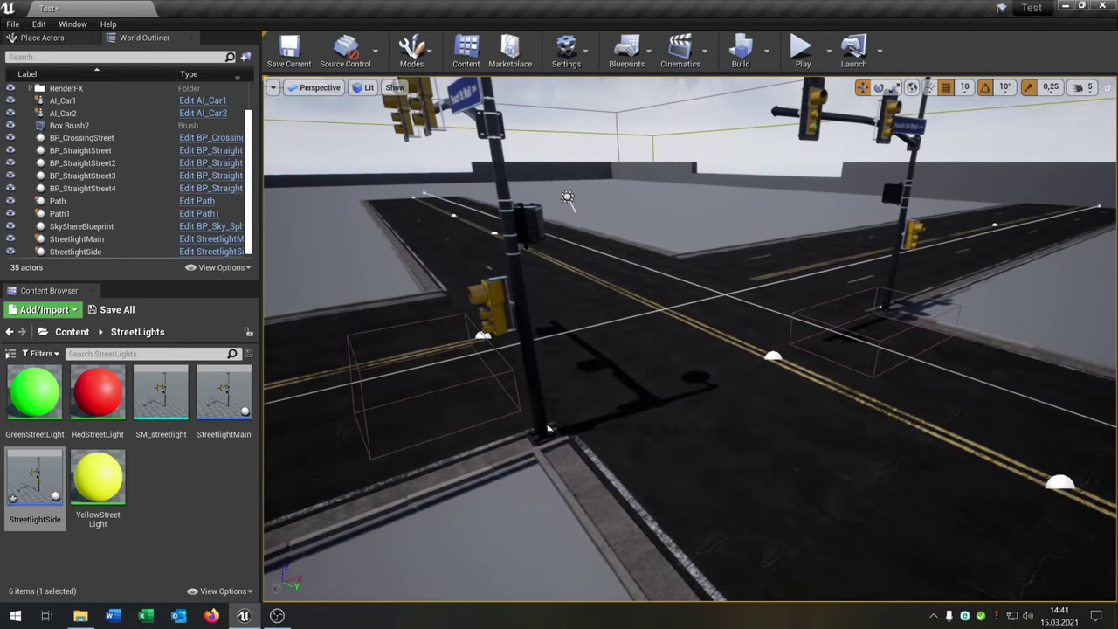
mouse_move(690, 339)
right_down()
mouse_move(660, 288)
mouse_move(687, 326)
right_up()
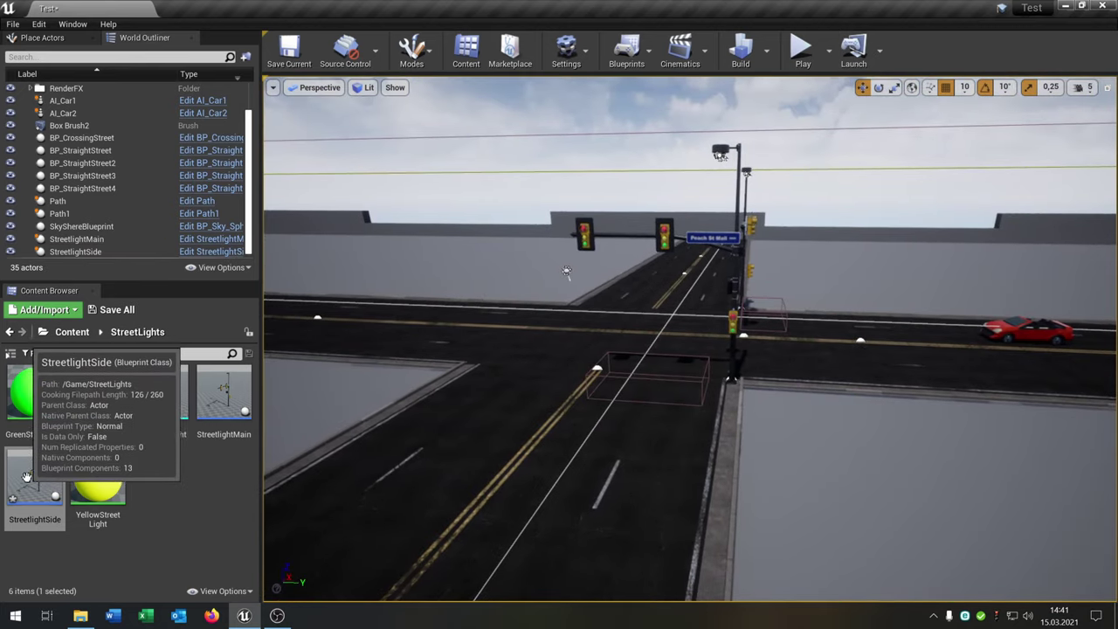
Open the StreetlightSide event graph and delete the Cast To AI_Car2 node from the collision overlap logic.
double_click(53, 493)
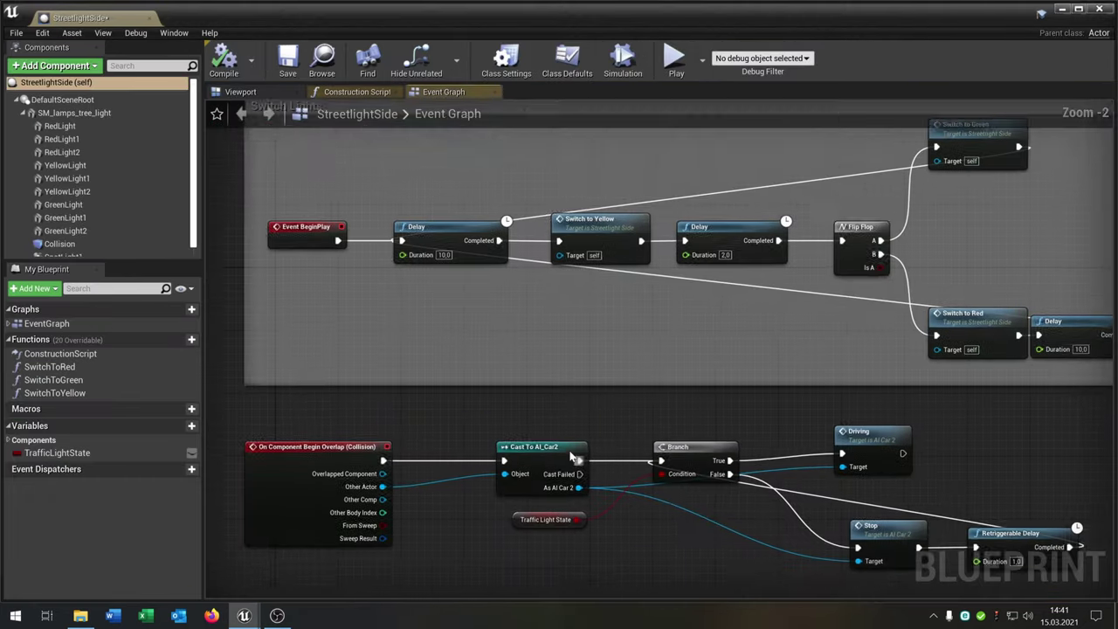
scroll(578, 401, down, 6)
scroll(578, 401, up, 3)
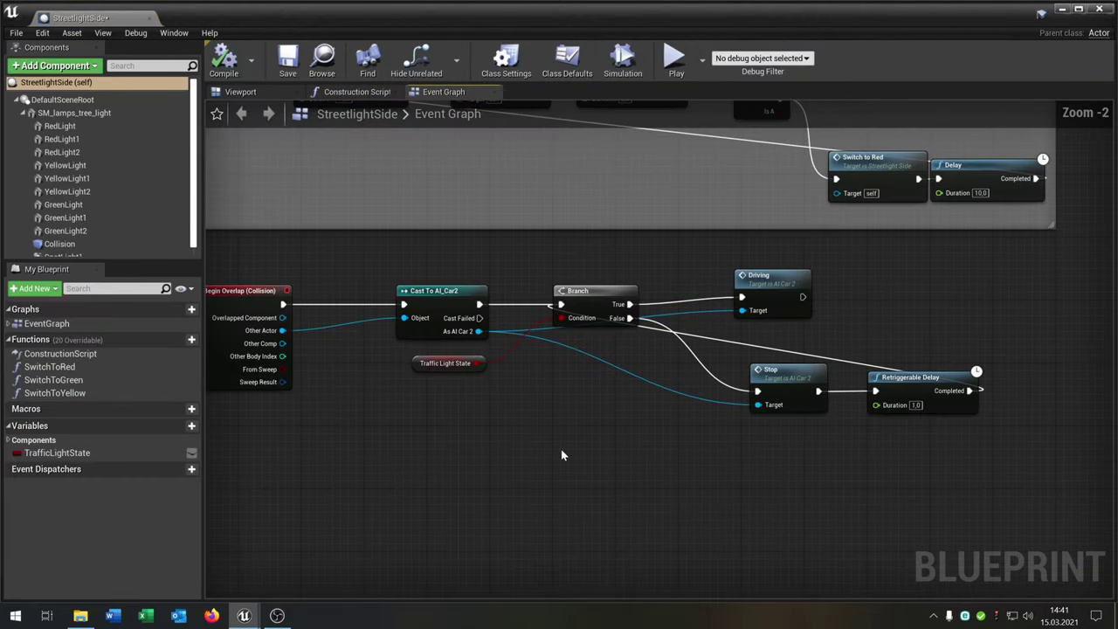
scroll(561, 449, down, 2)
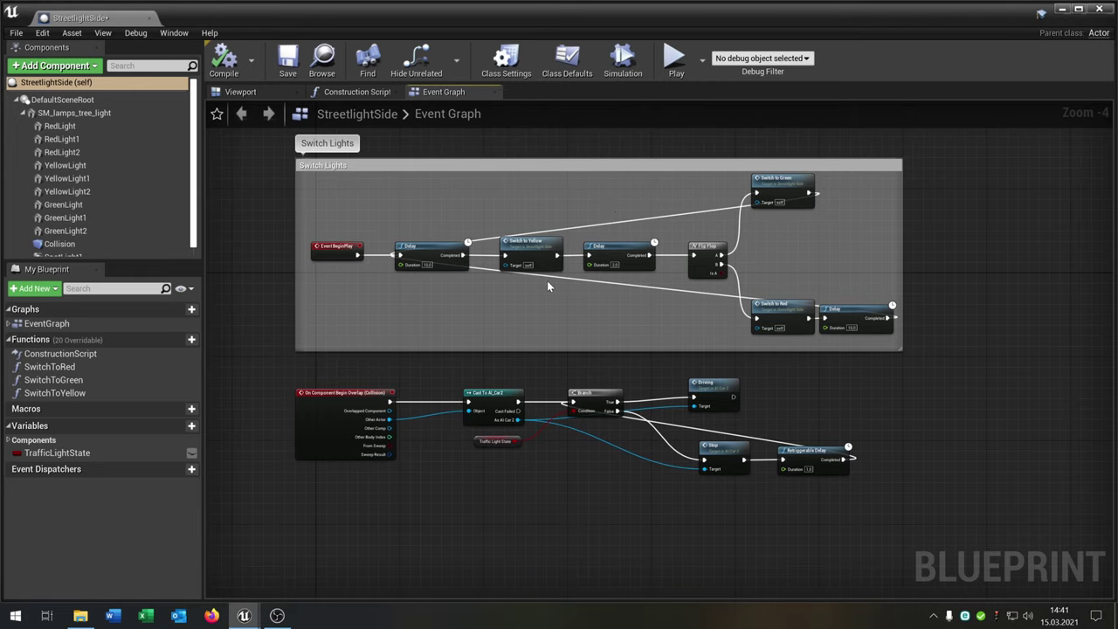
click(502, 403)
scroll(524, 419, up, 3)
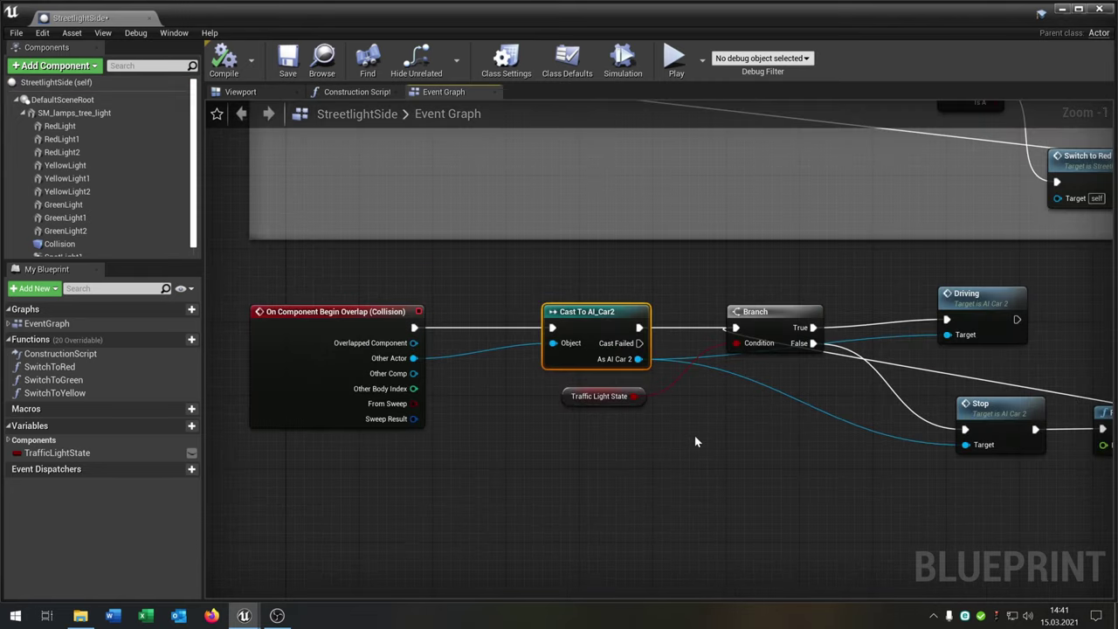
key(Delete)
Add a Cast To AI_Car1 node from the overlap event's Other Actor and connect its execution output to the Branch.
drag(413, 358, 585, 330)
text(cast t)
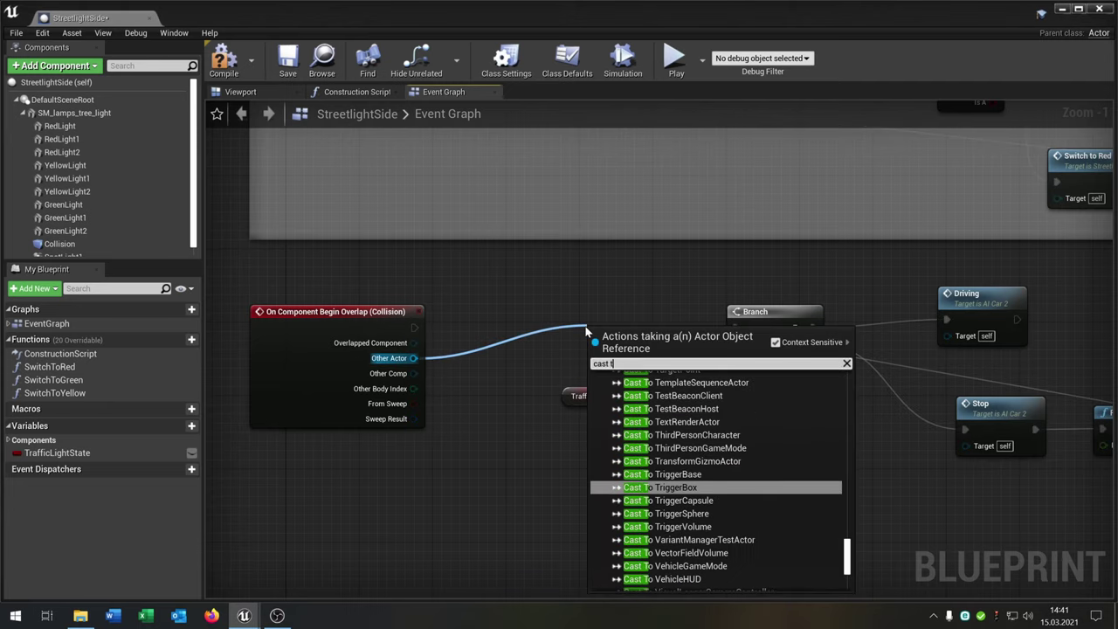
text(o ai)
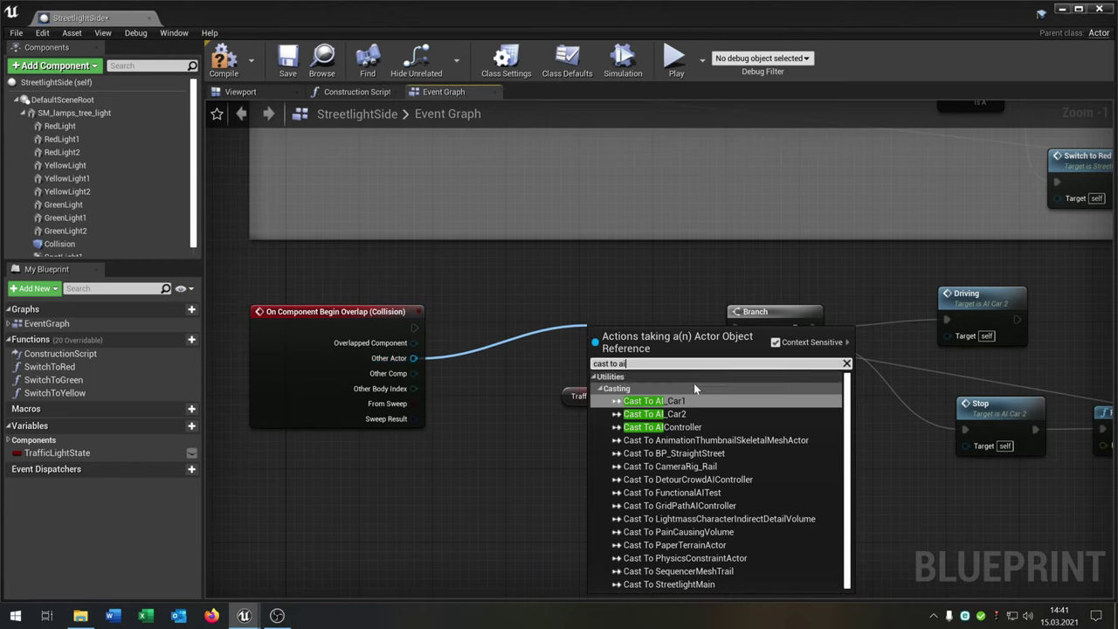
click(681, 401)
drag(640, 338, 729, 292)
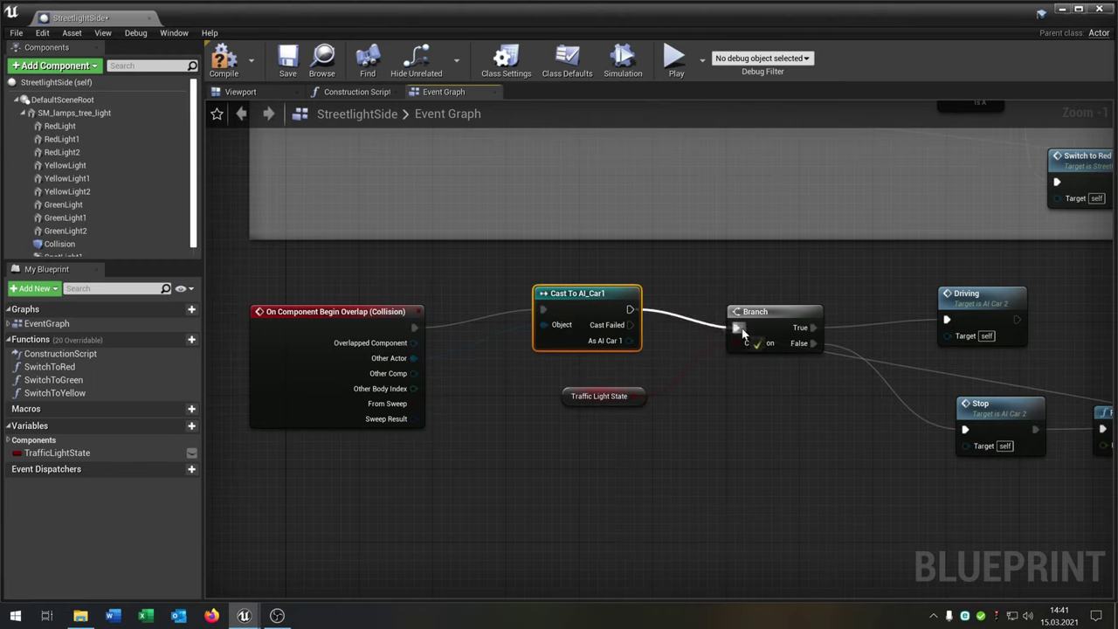
Delete the Driving and Stop nodes that target AI Car 2.
drag(635, 344, 963, 340)
click(990, 302)
right_drag(1045, 322, 914, 294)
key(Delete)
click(846, 394)
key(Delete)
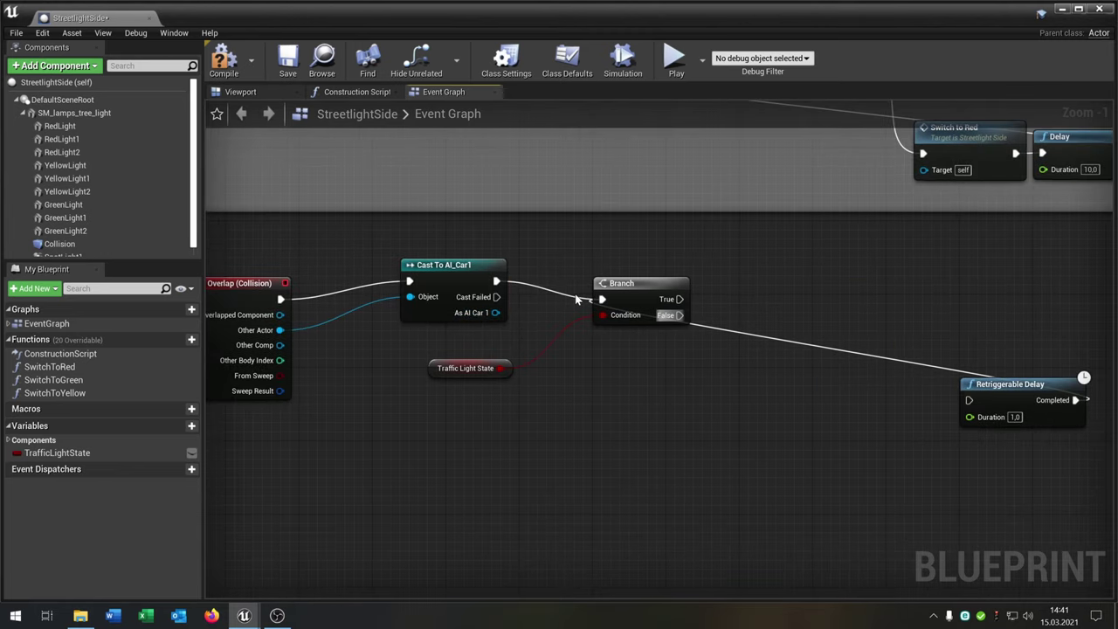
Add Driving and Stop calls that use As AI Car 1 as their target.
drag(498, 313, 828, 268)
text(drv)
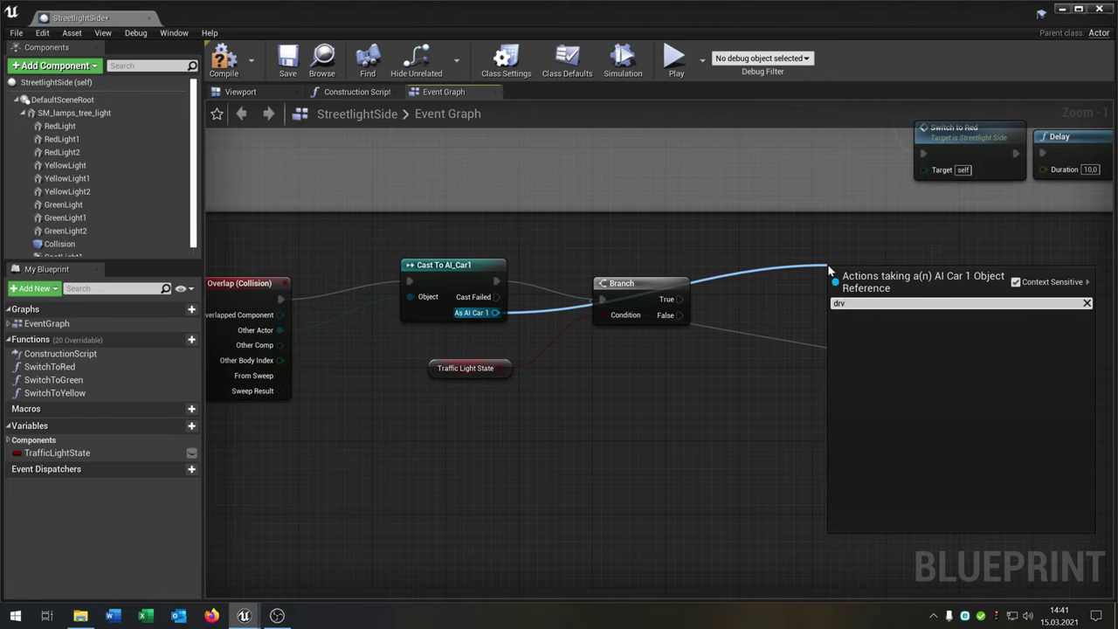
key(BackSpace)
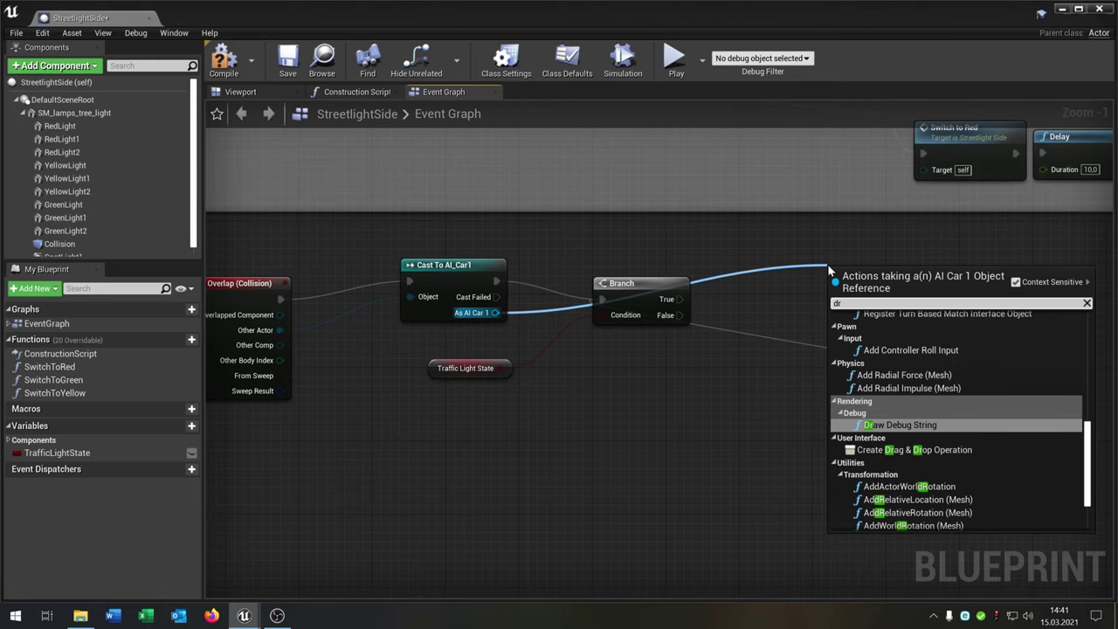
text(iv)
key(Return)
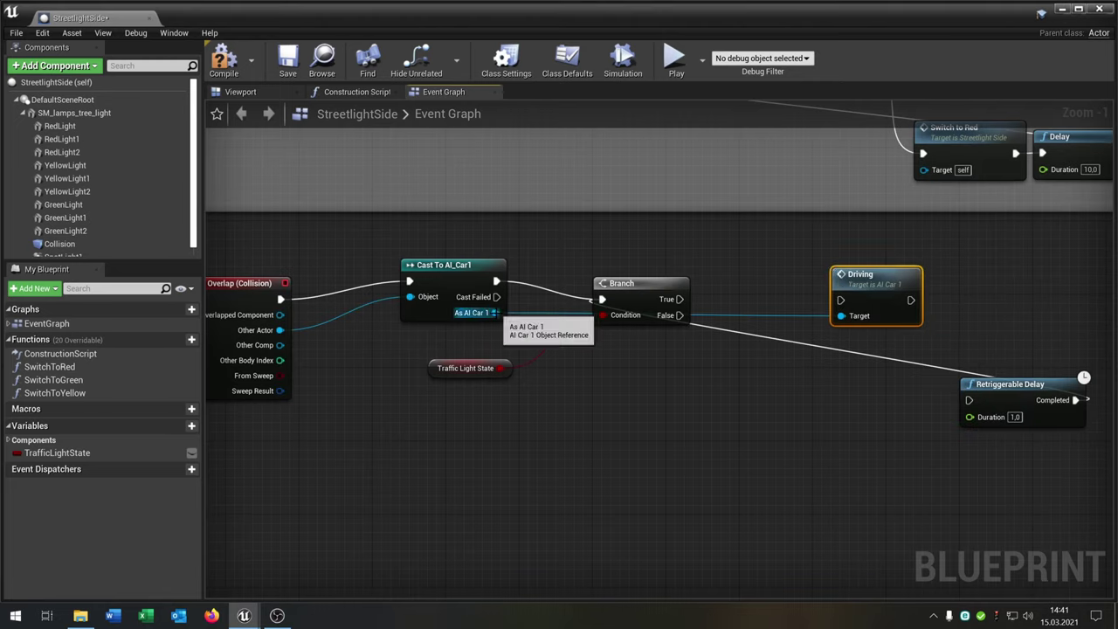
drag(496, 312, 806, 419)
text(stop)
key(Return)
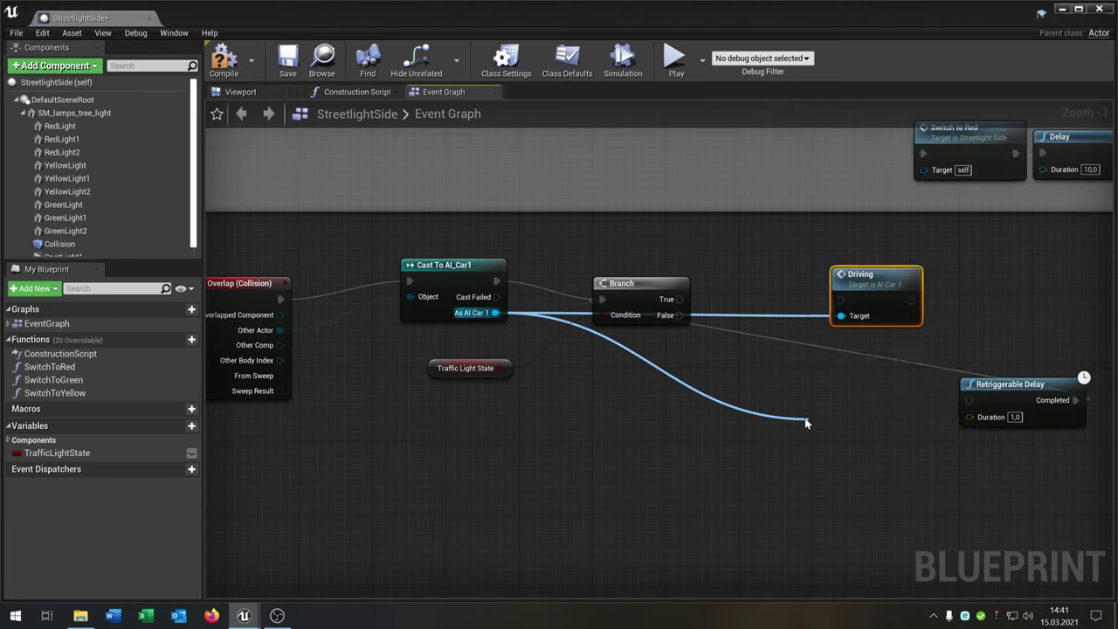
Wire the Branch's True output to Driving, its False output to Stop, and Stop to the Retriggerable Delay.
right_drag(741, 349, 592, 339)
drag(527, 291, 705, 291)
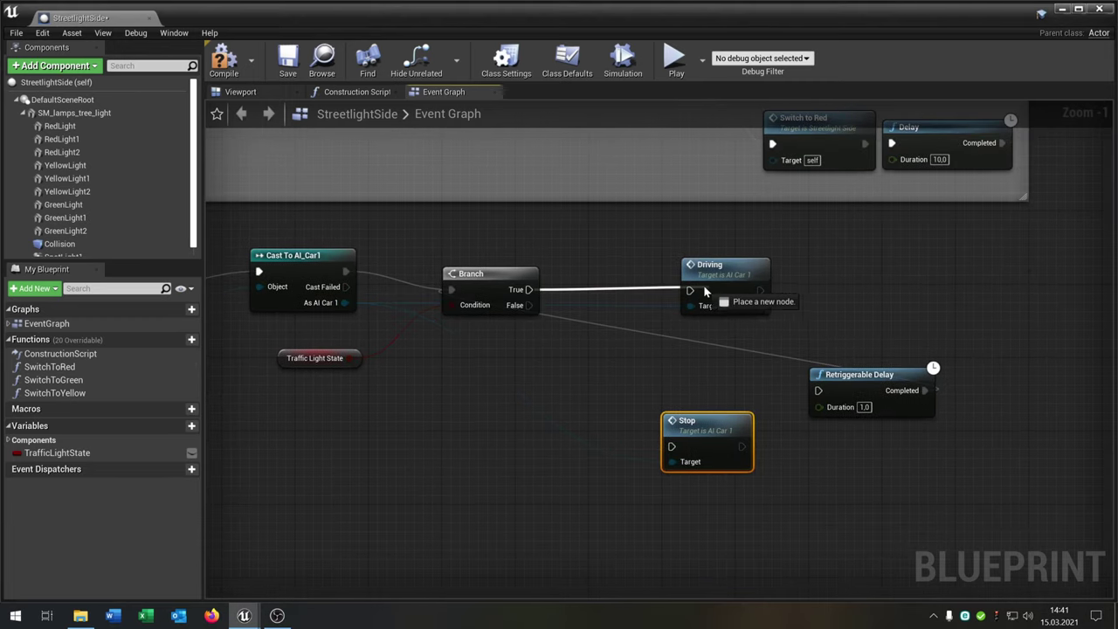
drag(529, 306, 710, 389)
Compile and save StreetlightSide, review its Switch Lights sequence, and minimize the blueprint editor.
right_drag(584, 502, 780, 490)
scroll(543, 384, down, 2)
right_drag(585, 419, 550, 502)
click(224, 61)
click(287, 61)
right_drag(568, 259, 459, 360)
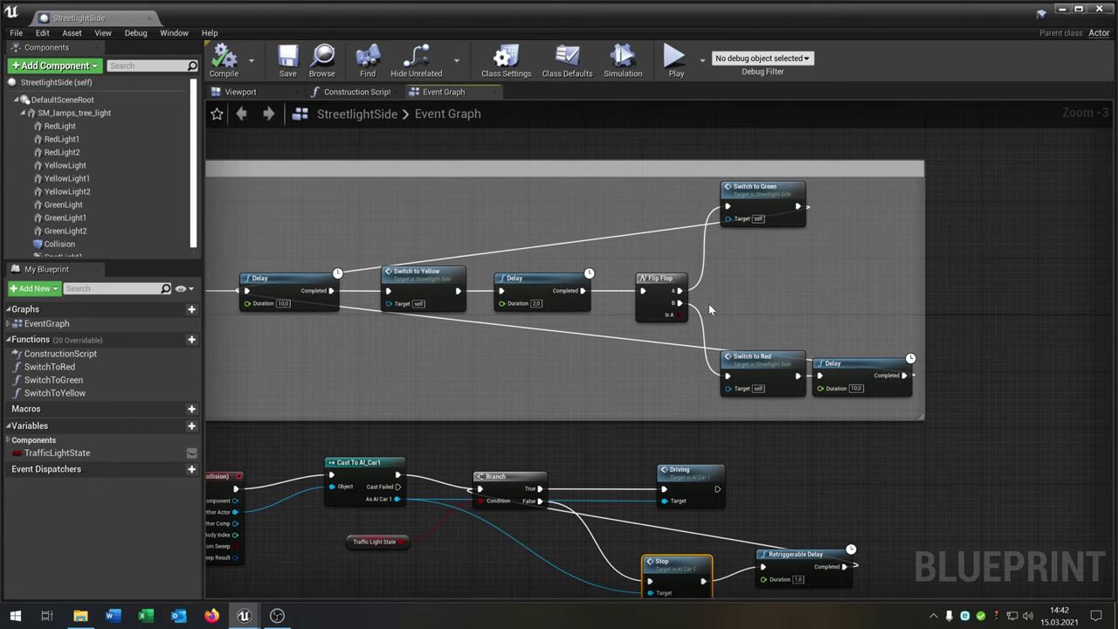
right_drag(708, 303, 780, 318)
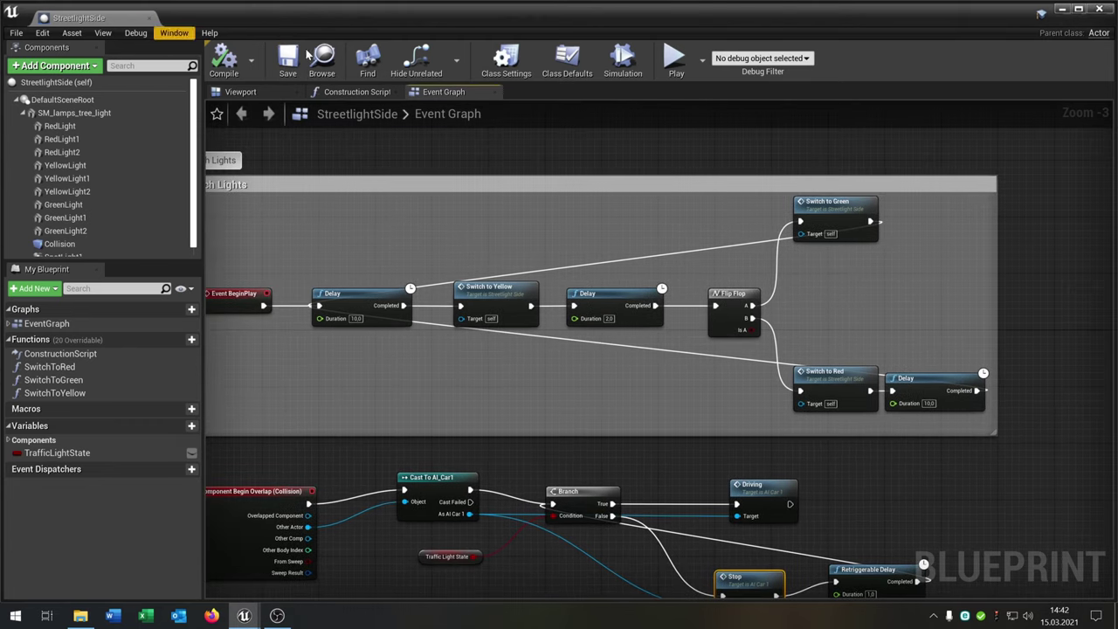
click(1061, 10)
Examine StreetlightMain and StreetlightSide at the crossing from several angles to compare which road each one controls.
mouse_move(771, 247)
right_down()
mouse_move(760, 270)
mouse_move(771, 248)
right_up()
click(726, 290)
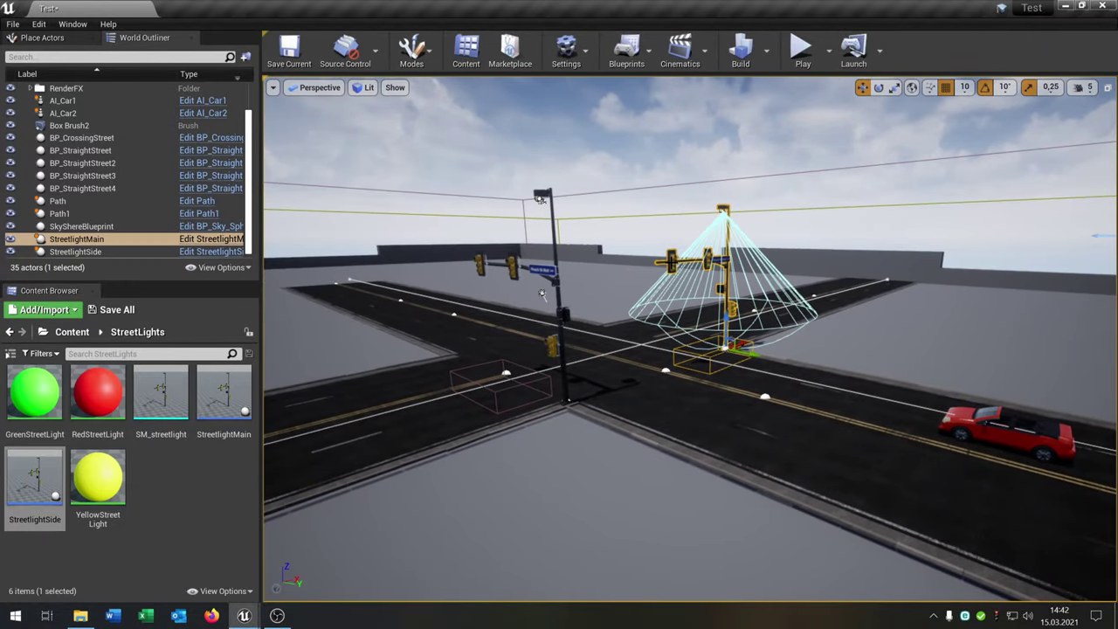
click(537, 271)
key(w)
right_drag(537, 271, 504, 270)
key(Escape)
key(a)
right_drag(686, 240, 686, 240)
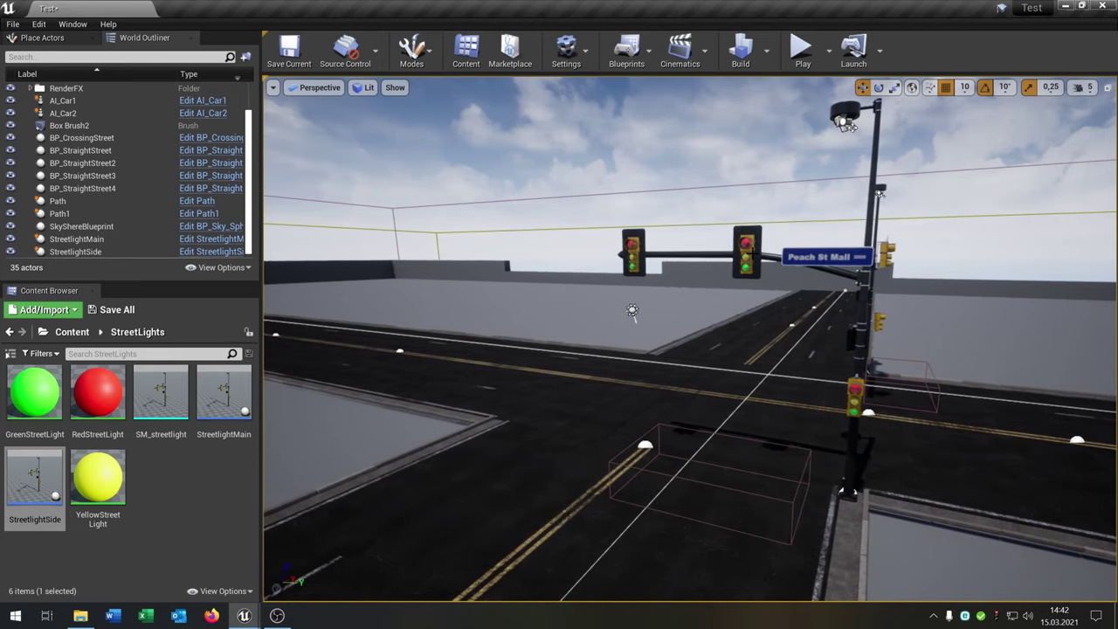
key(d)
right_drag(753, 251, 744, 218)
key(a)
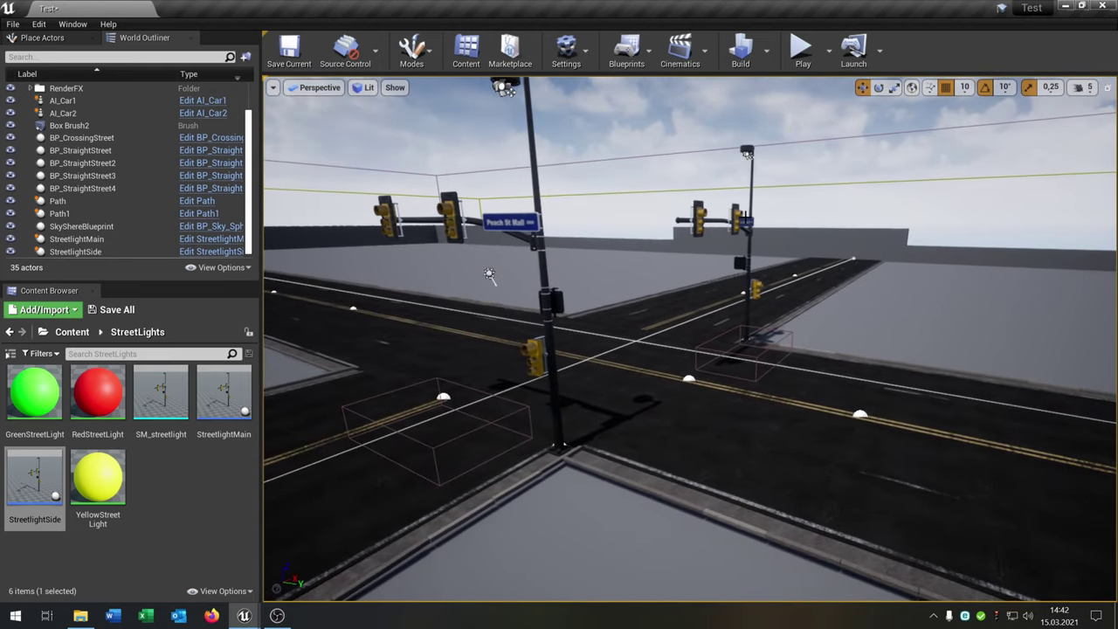
right_drag(479, 225, 390, 225)
key(d)
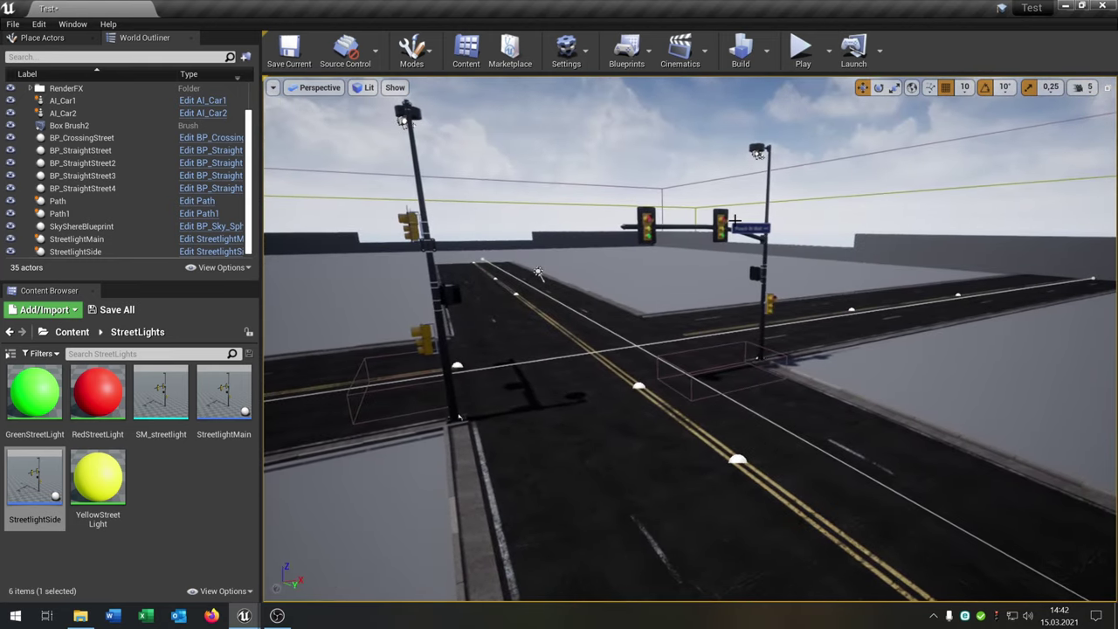
key(a)
right_drag(538, 273, 553, 271)
key(s)
key(w)
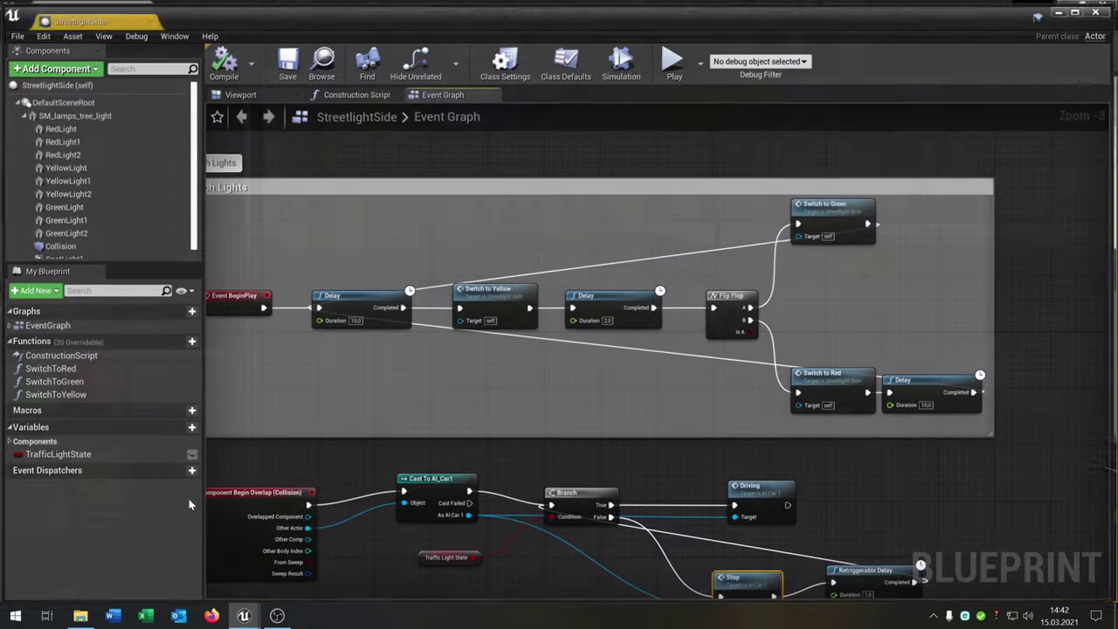
Return to the StreetlightSide graph, disconnect the Flip Flop outputs, and swap the positions of Switch to Green and Switch to Red.
scroll(894, 306, up, 2)
scroll(748, 297, down, 1)
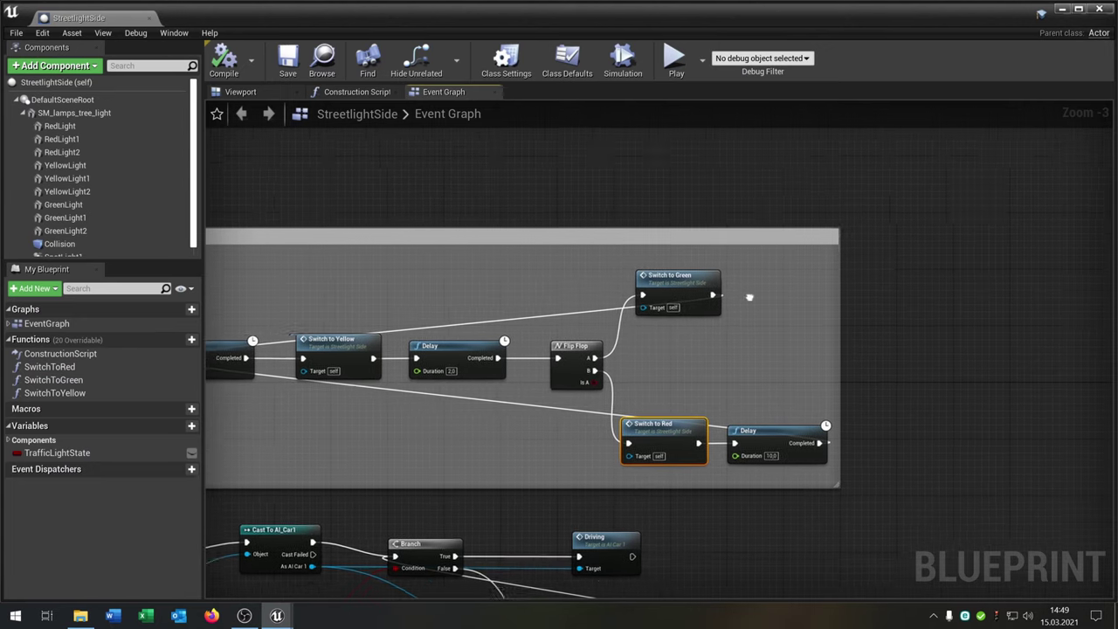
right_drag(749, 297, 785, 267)
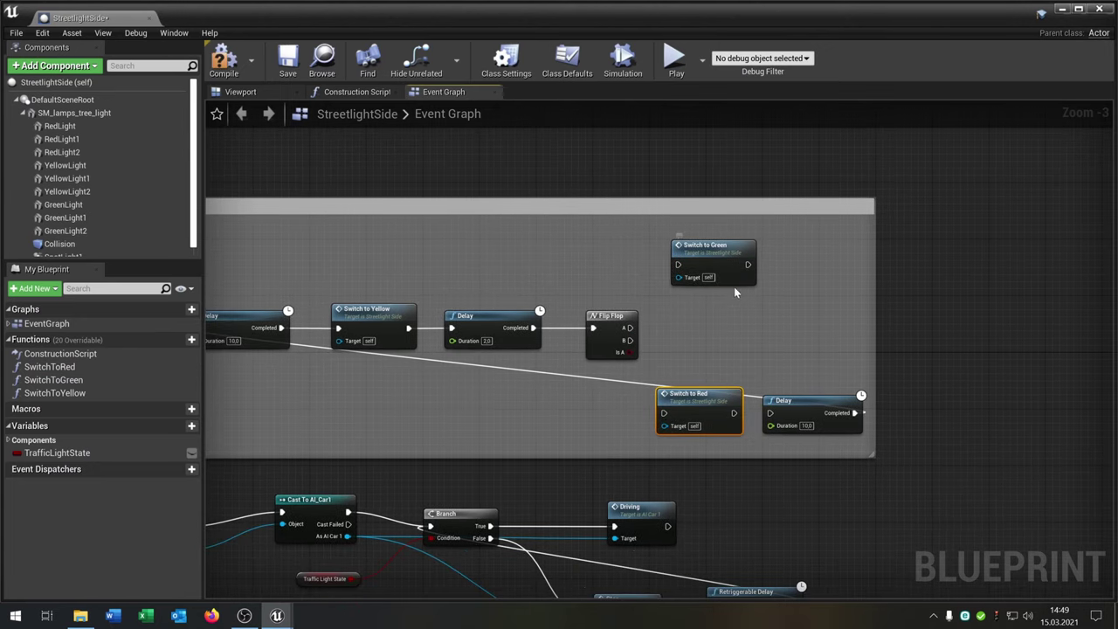
drag(711, 249, 692, 338)
drag(699, 398, 720, 241)
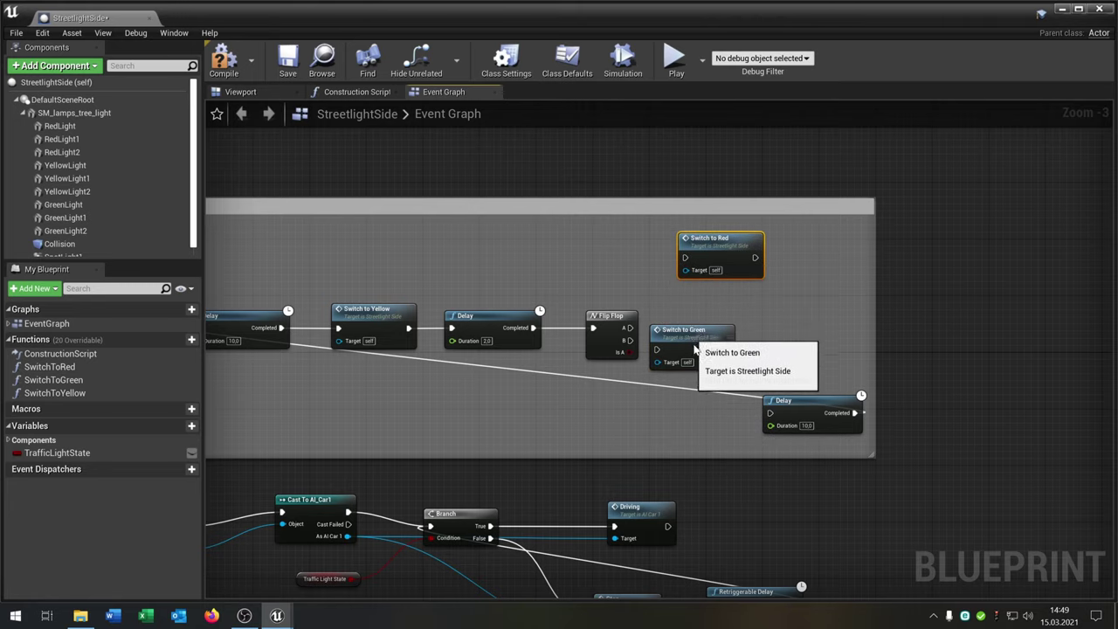
drag(694, 348, 708, 420)
Connect Flip Flop A to Switch to Red, loop Switch to Red back to the first Delay, and connect B to Switch to Green.
drag(627, 328, 698, 260)
right_drag(759, 268, 831, 265)
drag(830, 264, 548, 268)
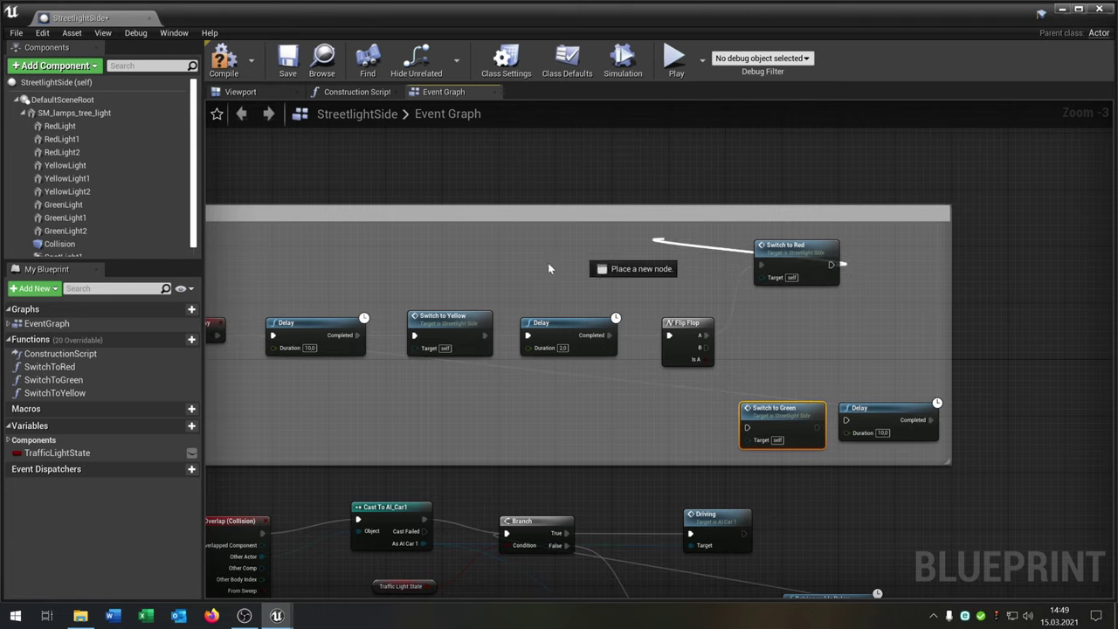
drag(281, 335, 274, 336)
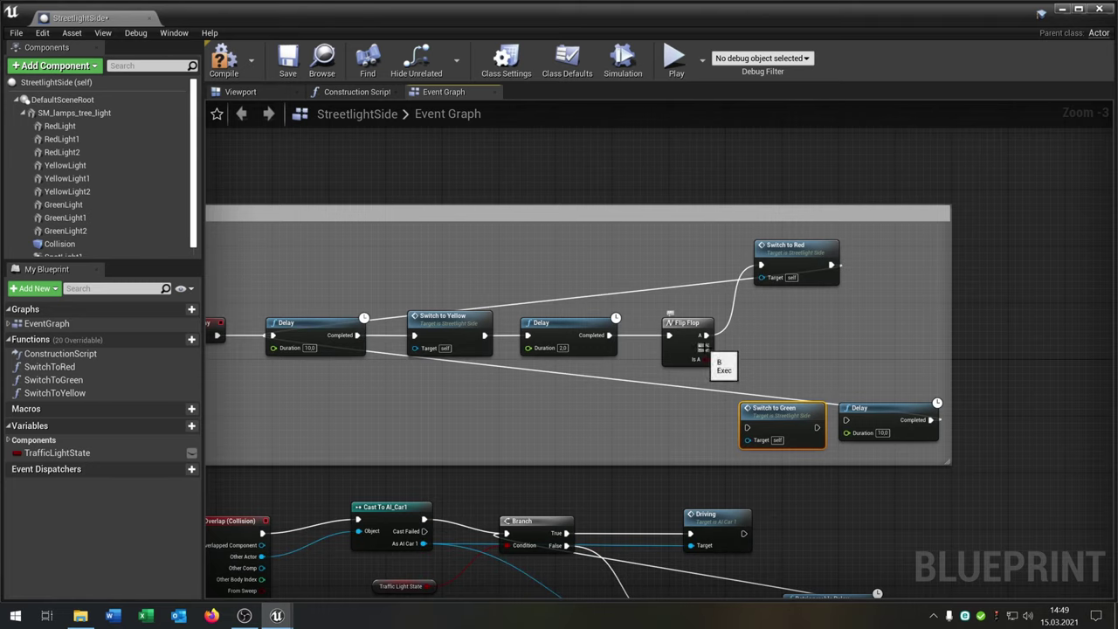
drag(706, 348, 844, 420)
drag(766, 410, 794, 416)
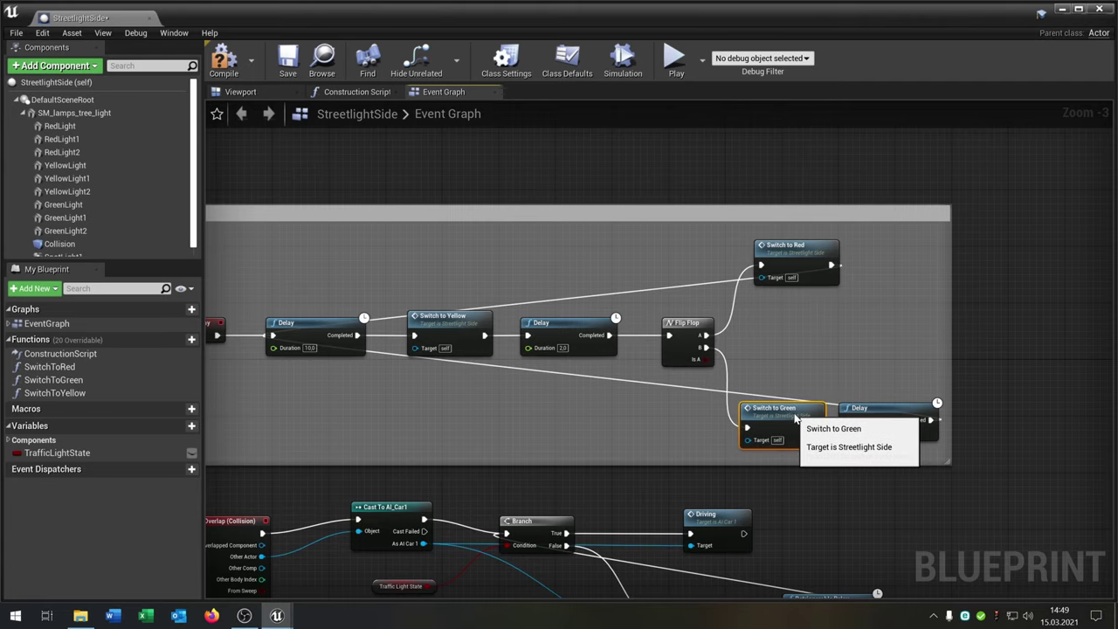
In the StreetlightSide viewport, show the component details and enable Hidden in Game for all red, yellow and green light meshes.
right_drag(223, 128, 269, 196)
click(240, 91)
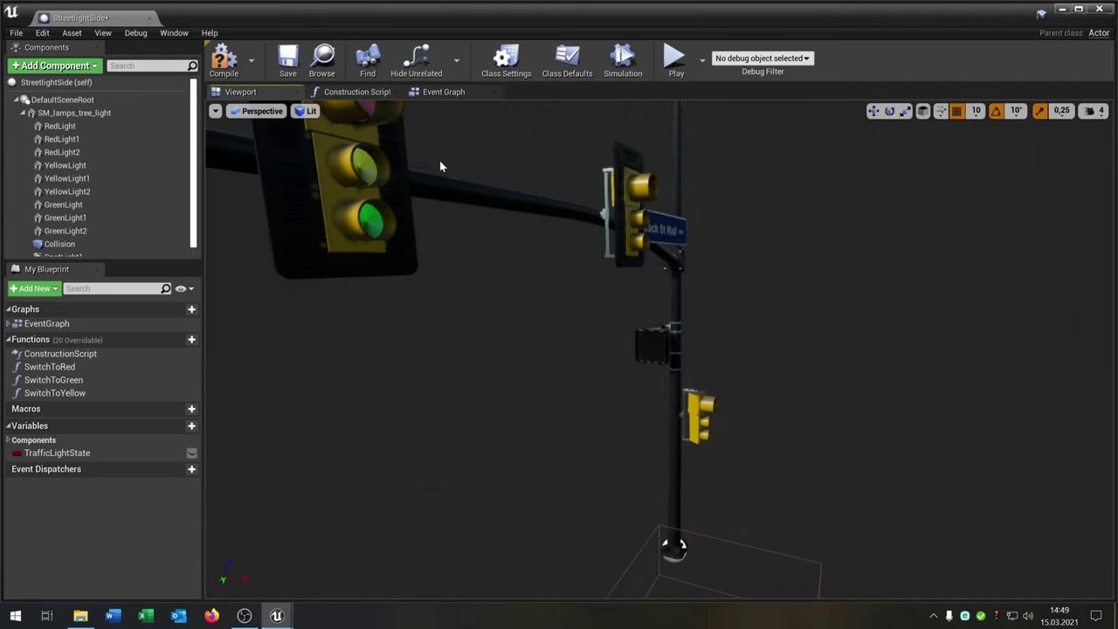
click(174, 33)
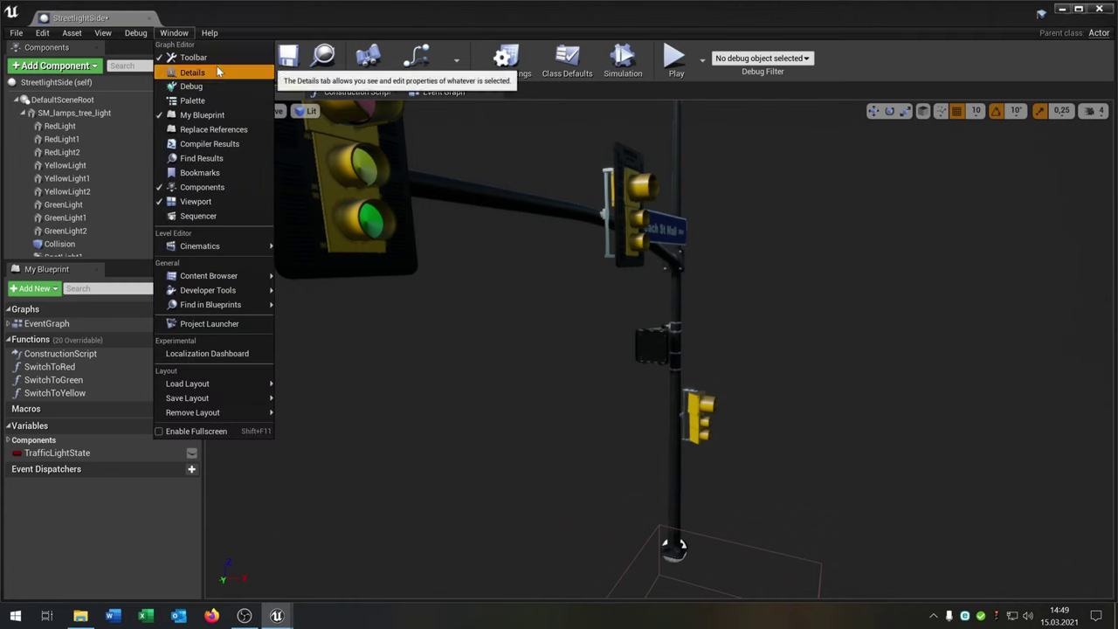
click(193, 73)
click(126, 126)
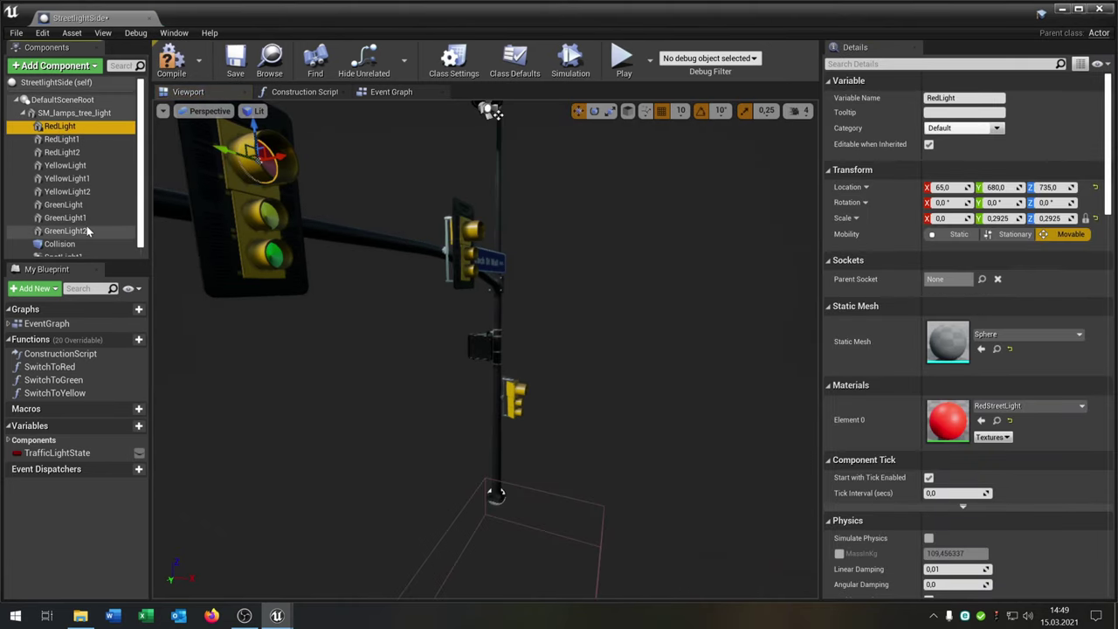
shift+click(122, 231)
click(880, 65)
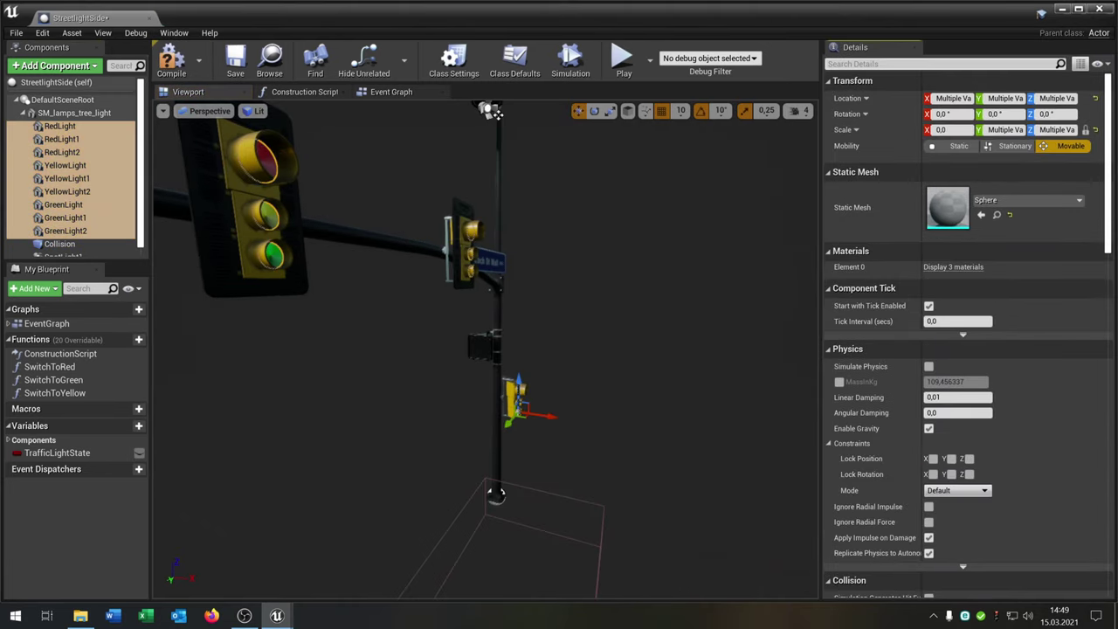
text(hid)
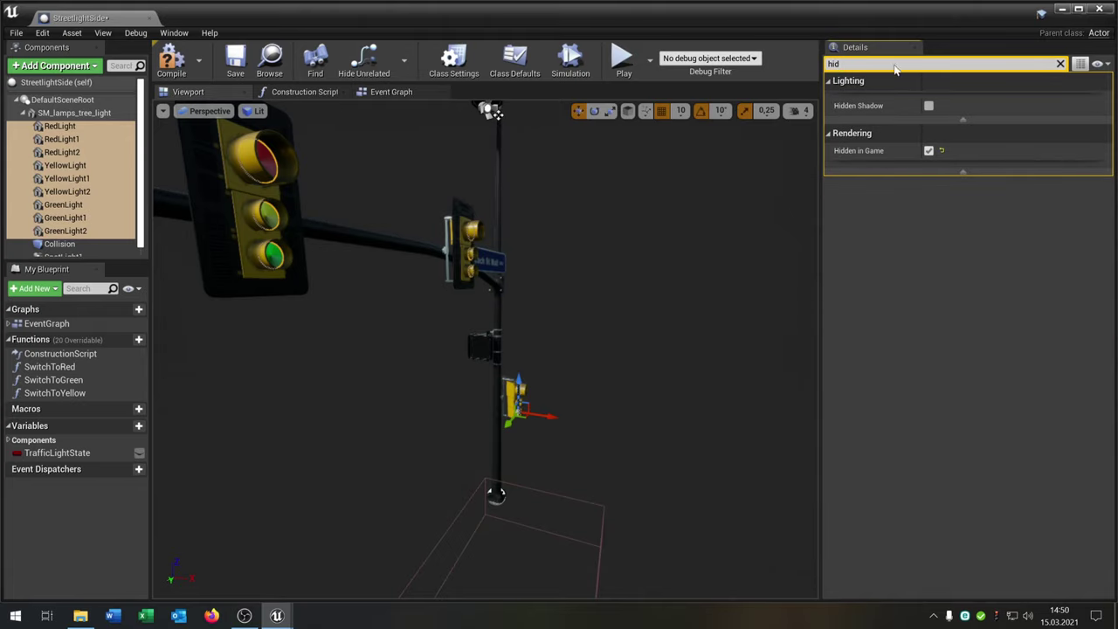
Disable Hidden in Game for GreenLight, GreenLight1 and GreenLight2, and clear the property filter.
click(100, 206)
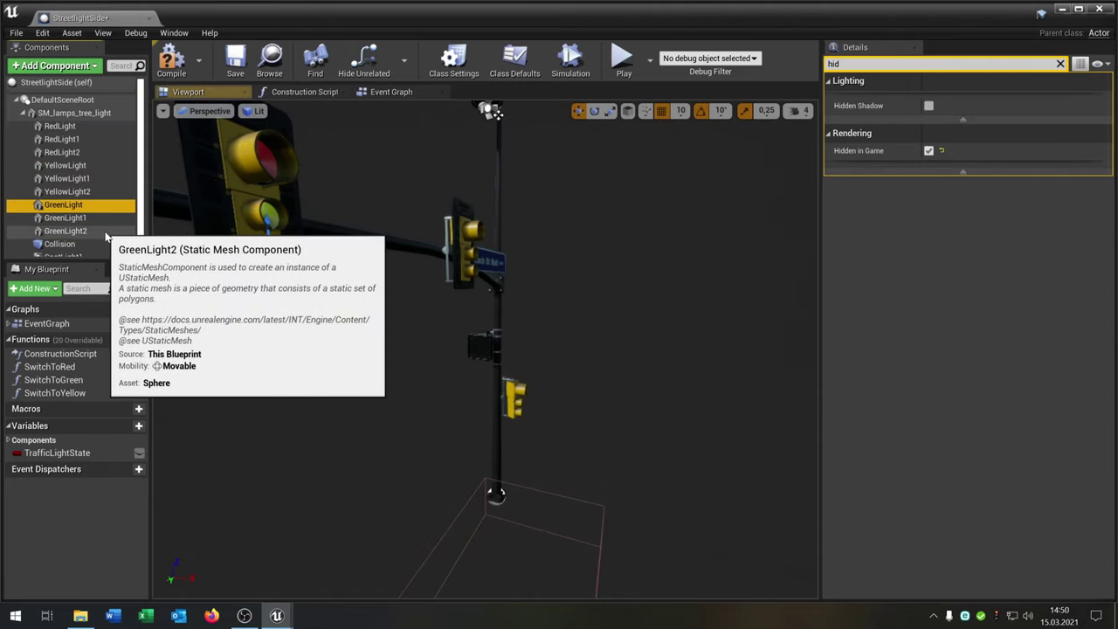
shift+click(105, 236)
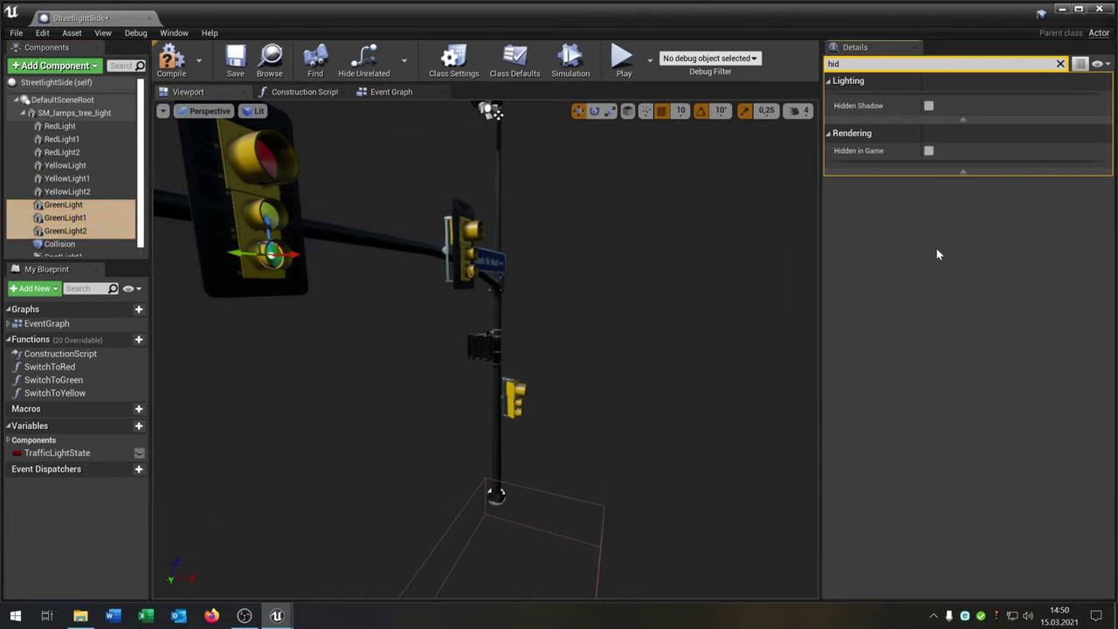
click(1060, 65)
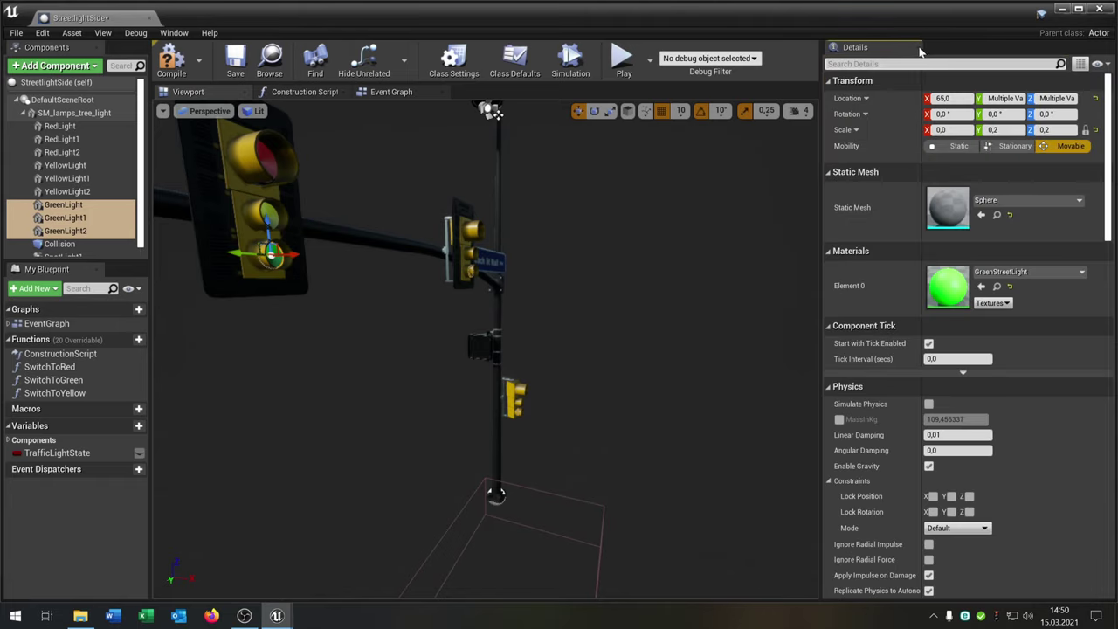
Close the component details, save StreetlightSide, and close its blueprint editor.
click(915, 48)
click(289, 63)
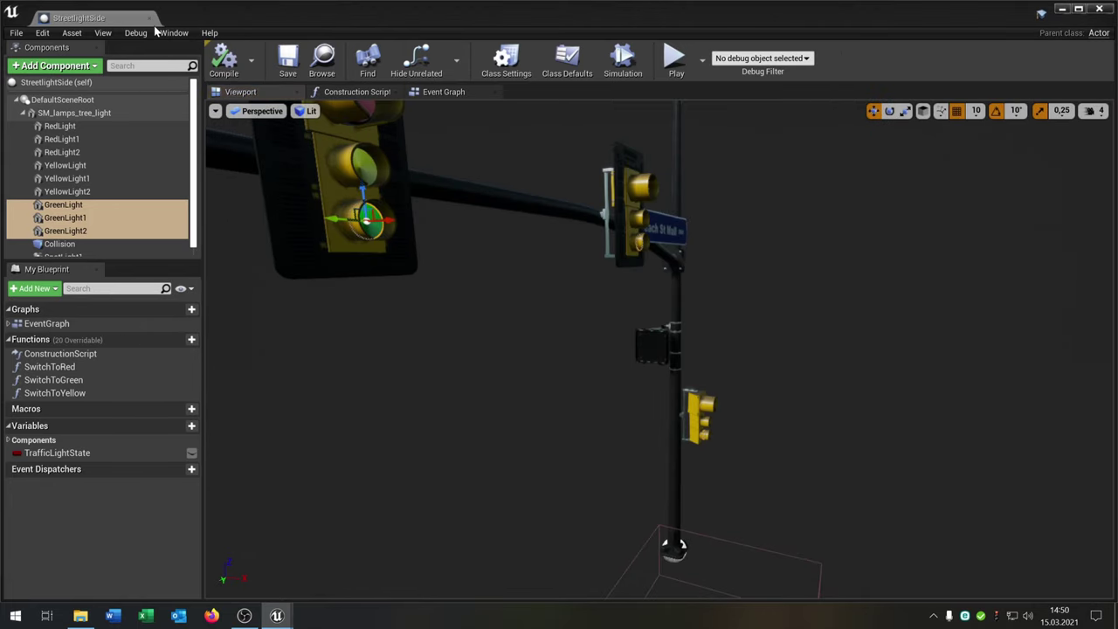
click(149, 18)
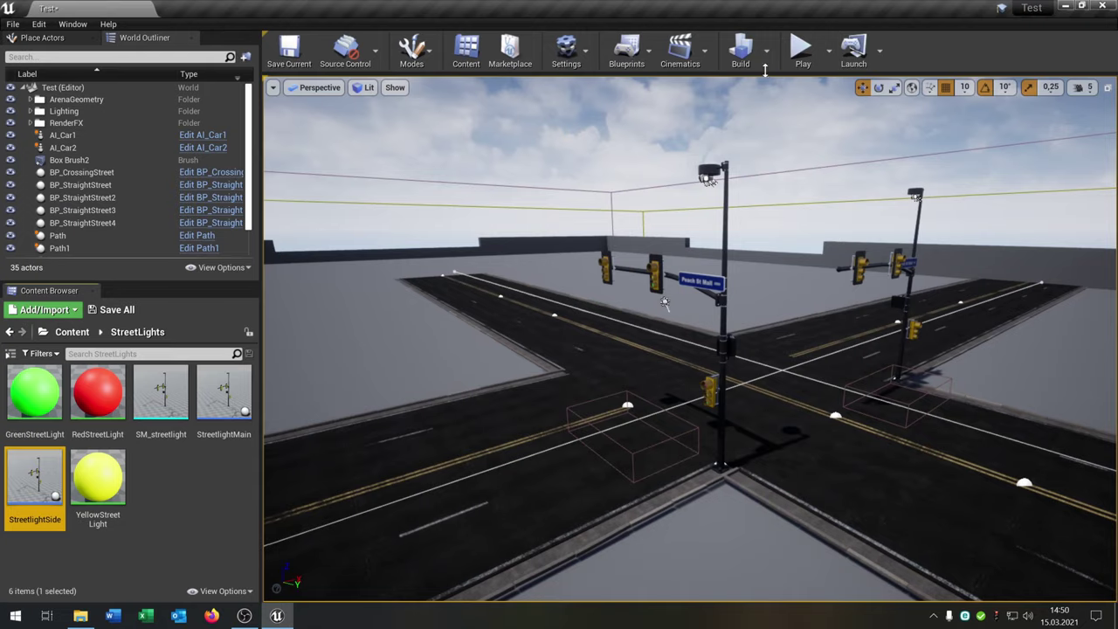
Play the level and run around the crossing to check both streetlights' phases and how the red and blue cars respond, then stop playing.
click(801, 55)
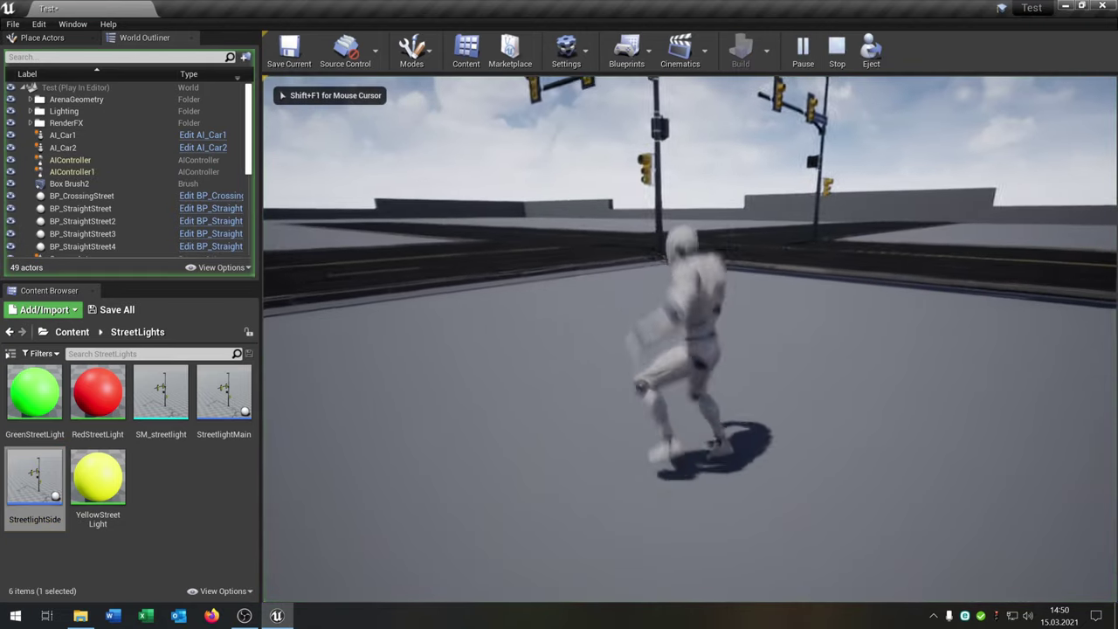
key(w)
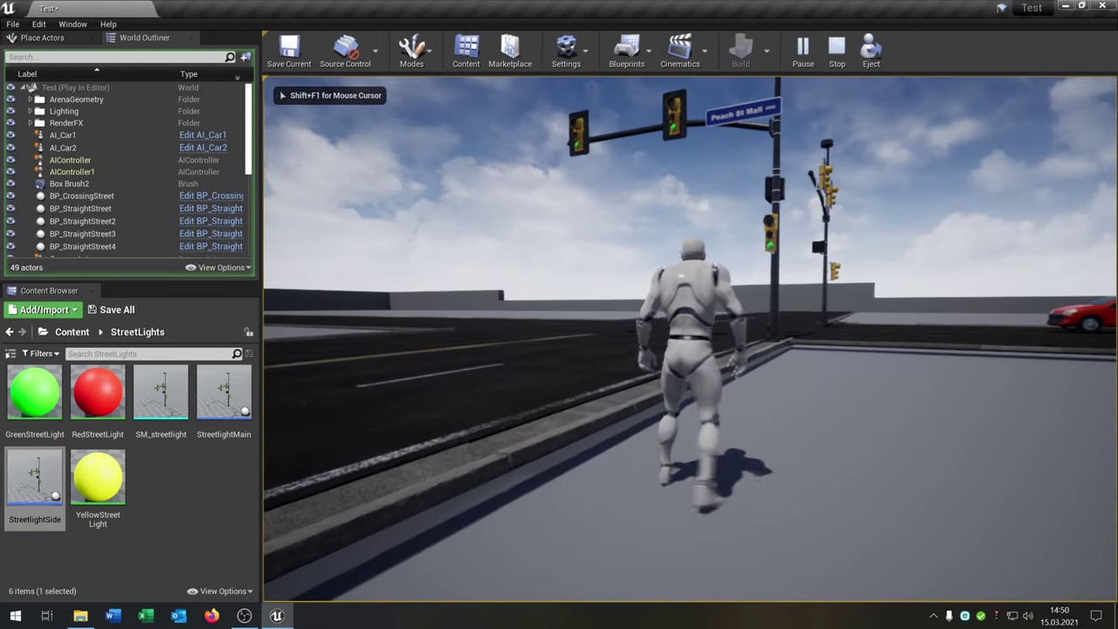
key(d)
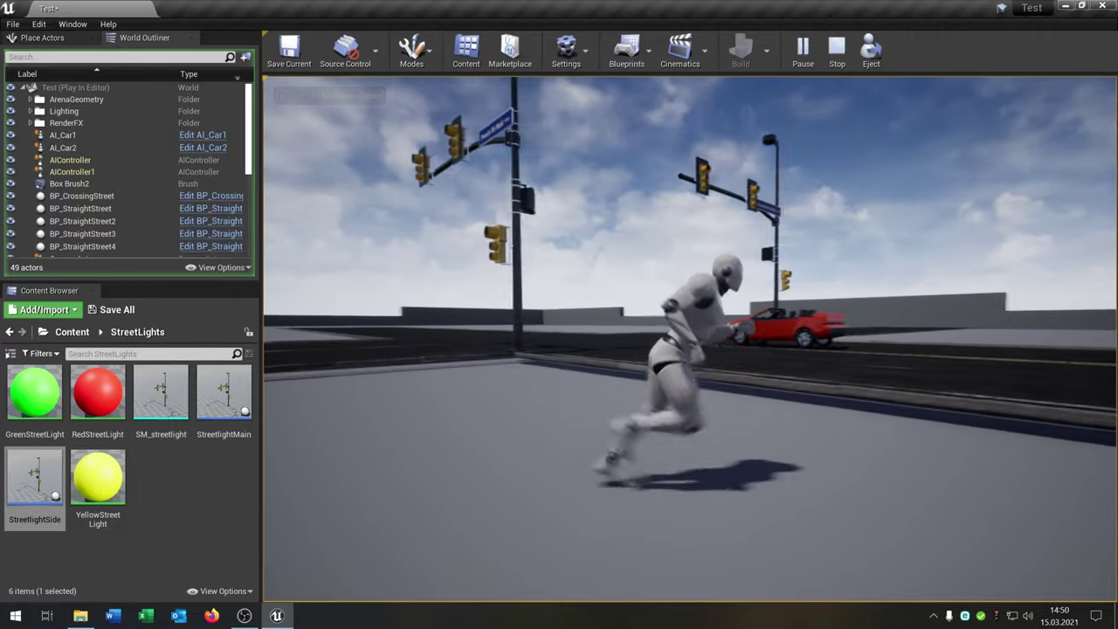
key(w)
key(d)
key(a)
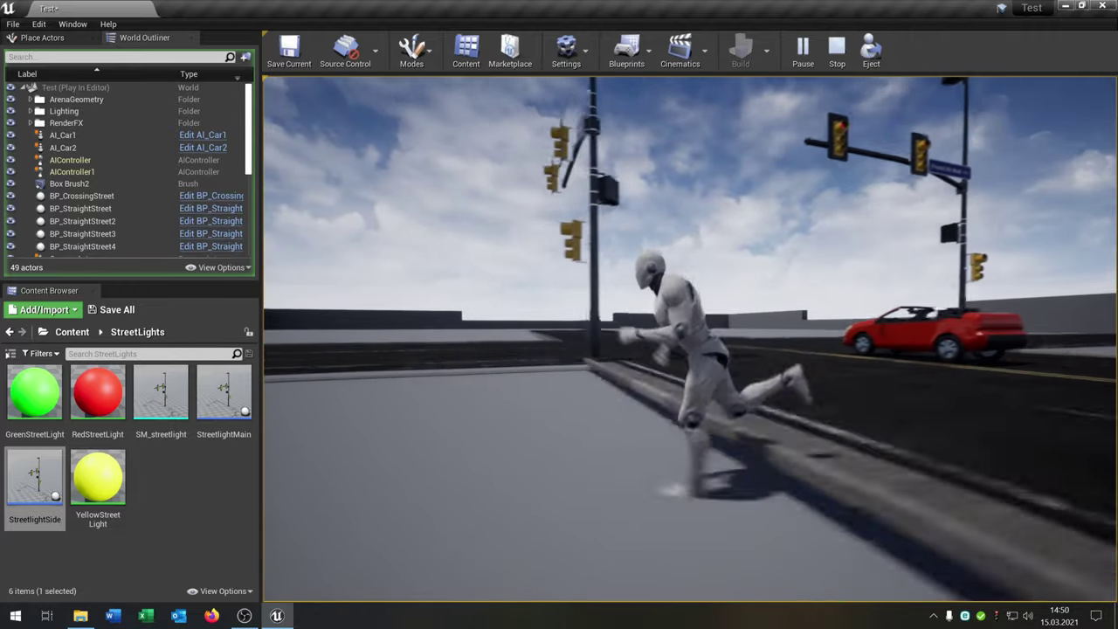
key(w)
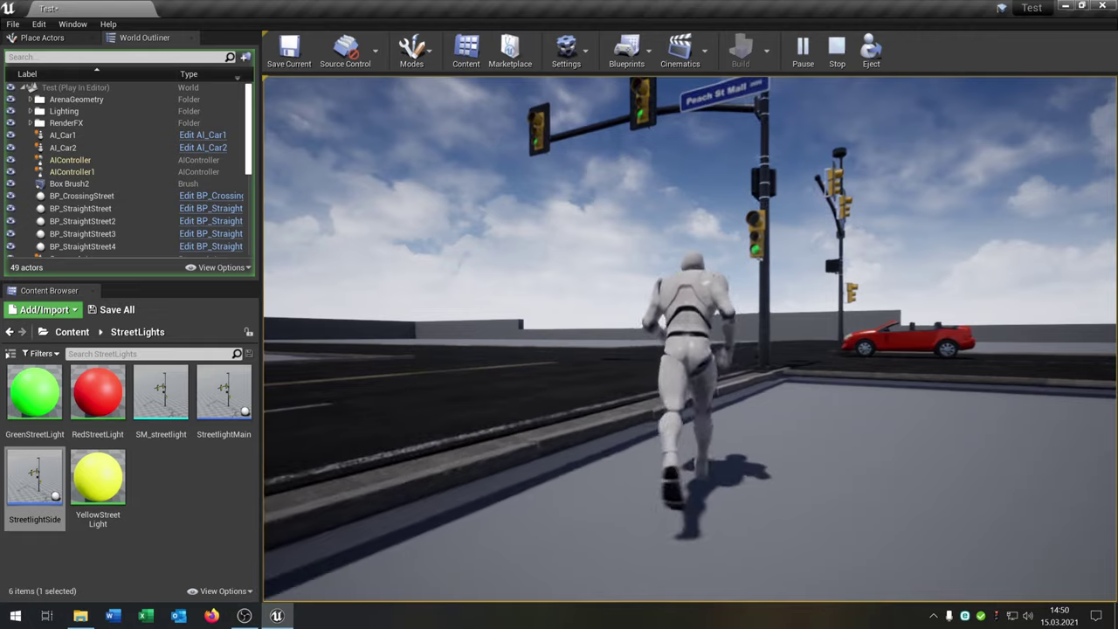
key(d)
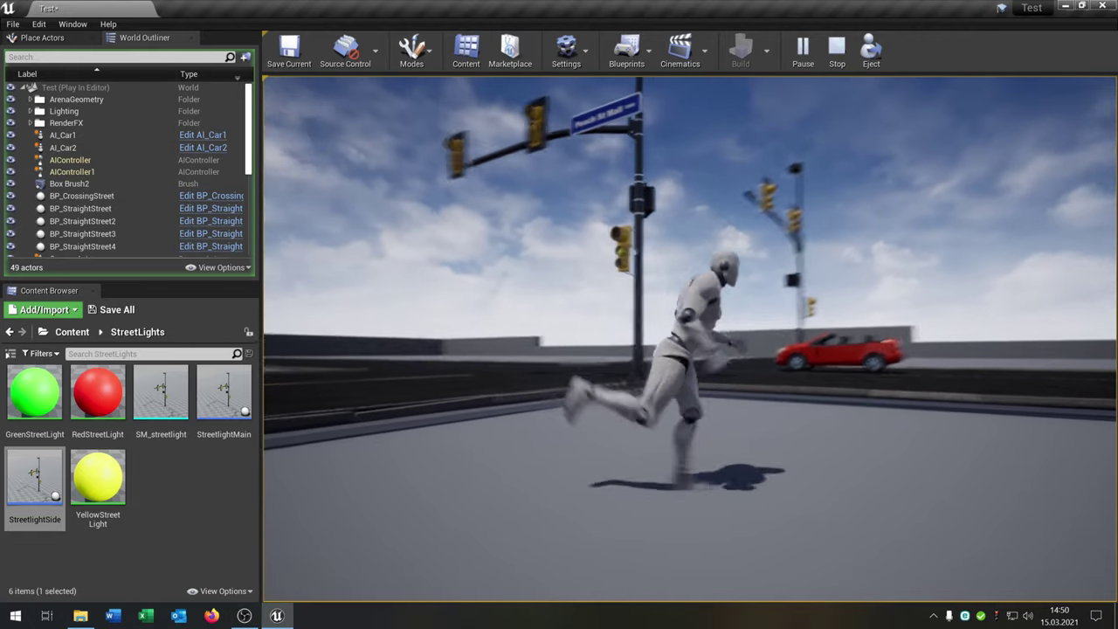
key(d)
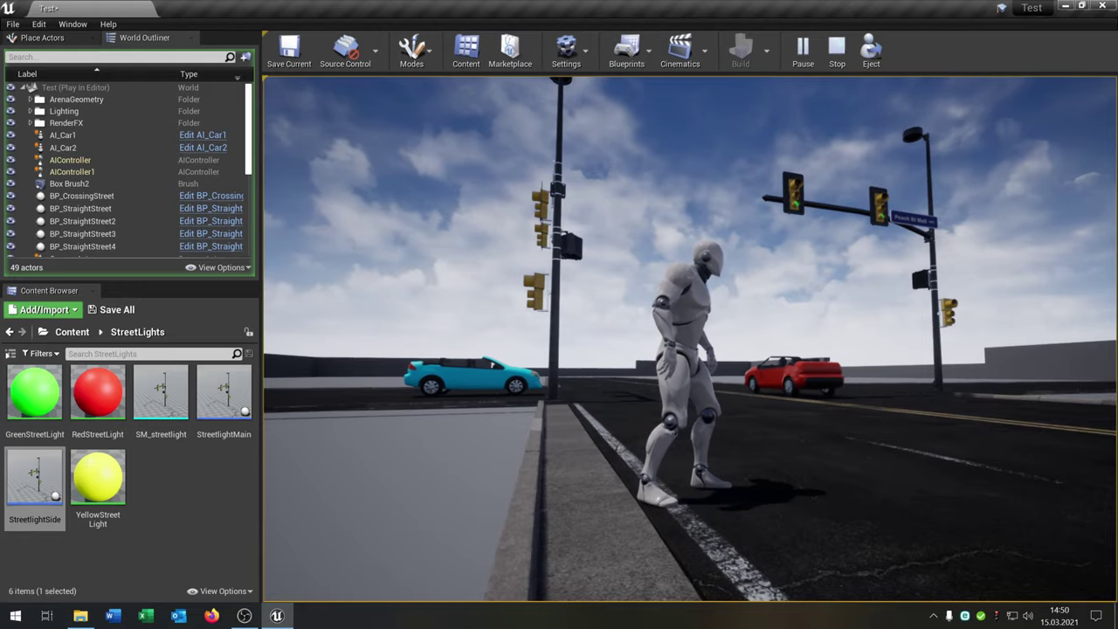
key(w)
key(a)
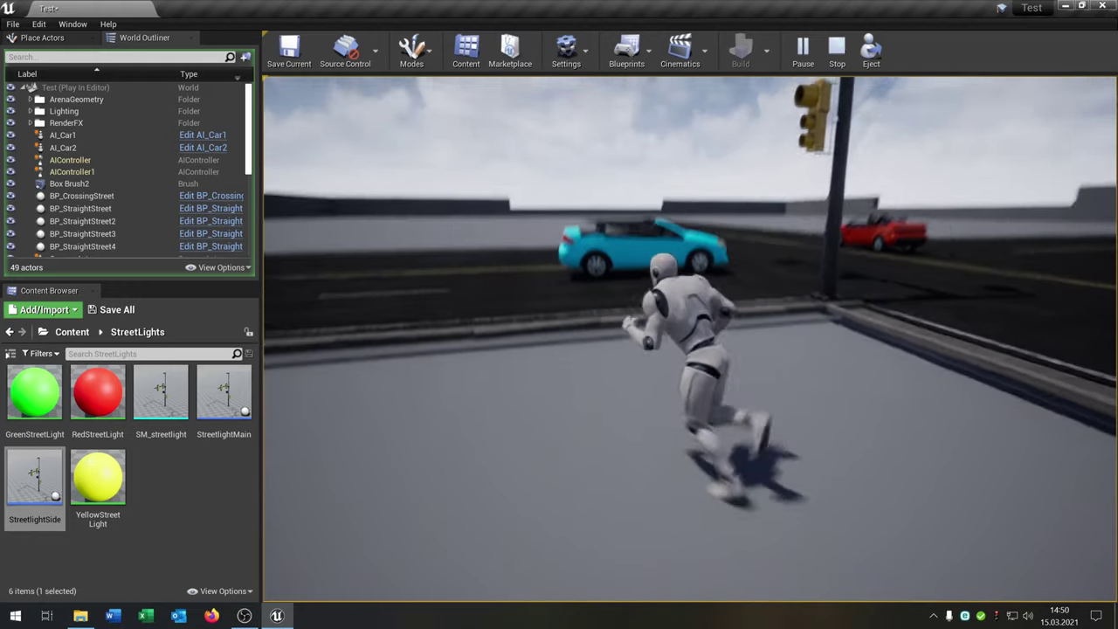
key(a)
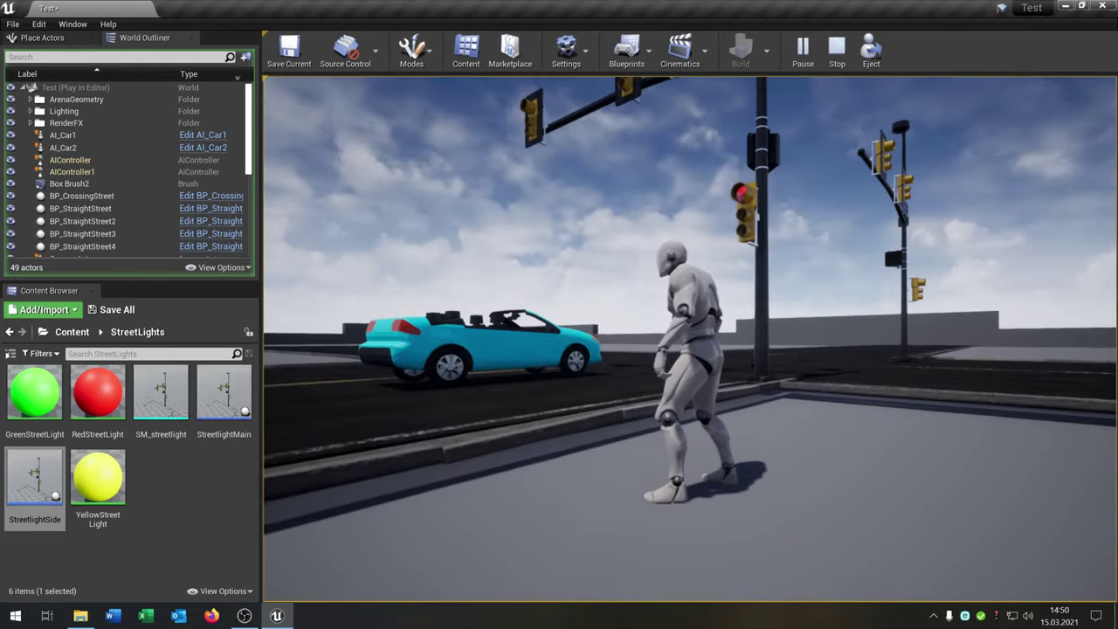
key(w)
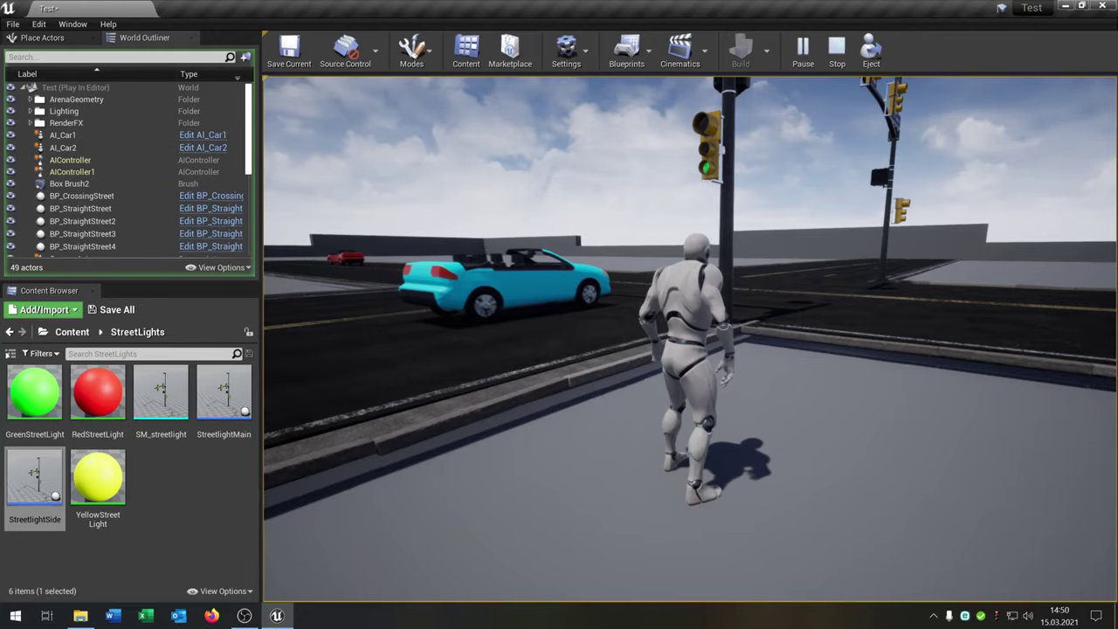
key(d)
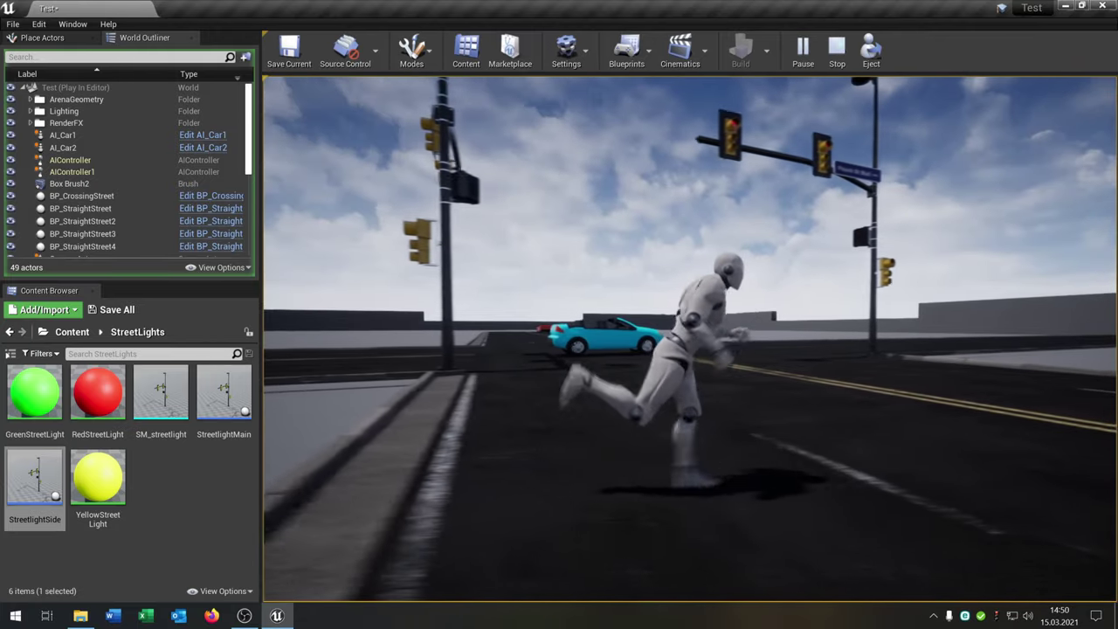
key(Escape)
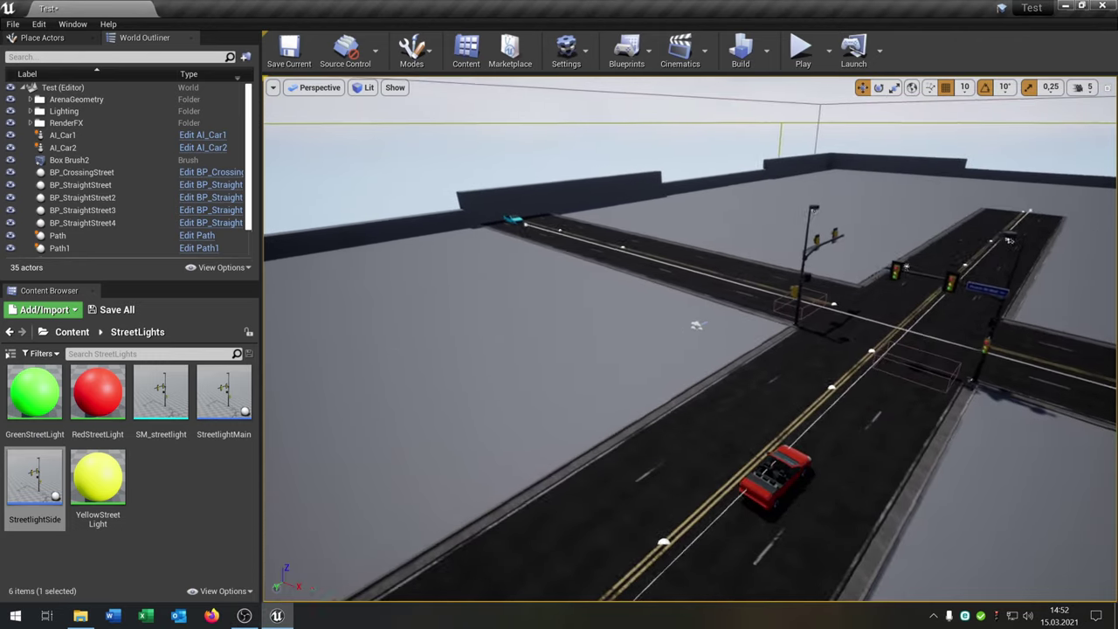
key(d)
mouse_move(689, 338)
right_down()
mouse_move(699, 293)
mouse_move(667, 297)
mouse_move(651, 345)
mouse_move(699, 327)
right_up()
key(a)
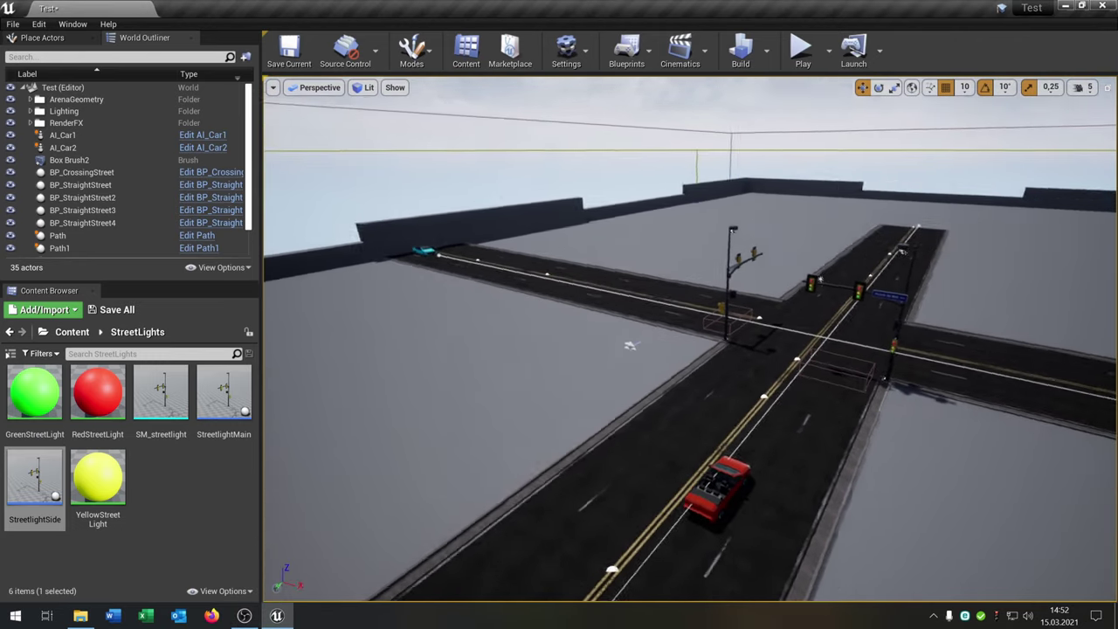